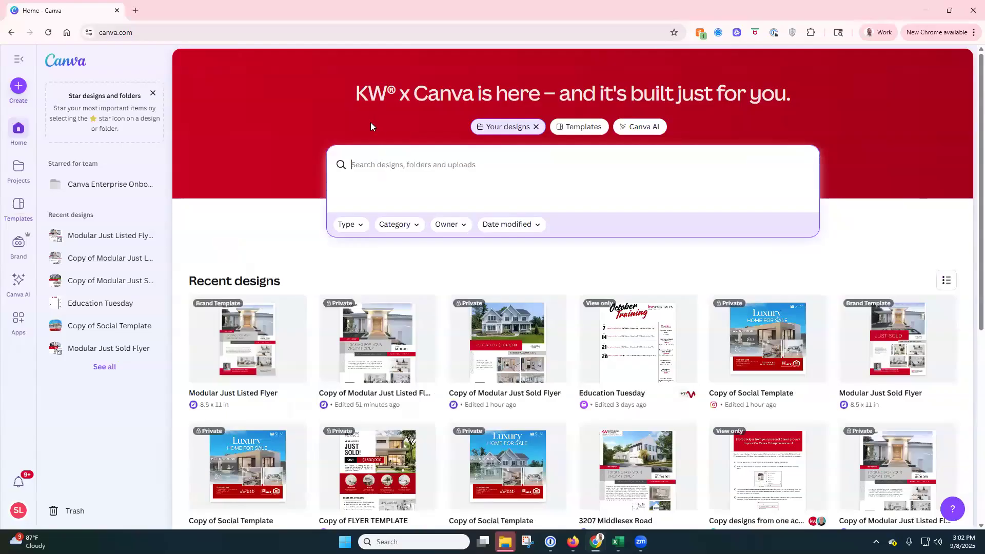
Step: Load the KW Canva site by changing the web address to end in .kw.co
click(175, 34)
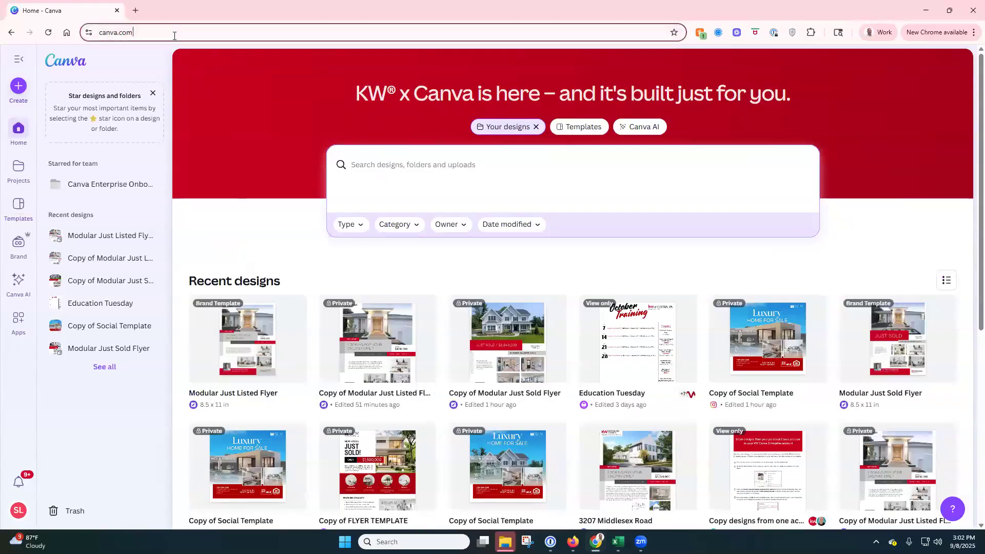
key(BackSpace)
key(BackSpace)
key(BackSpace)
key(BackSpace)
text(.kw.co)
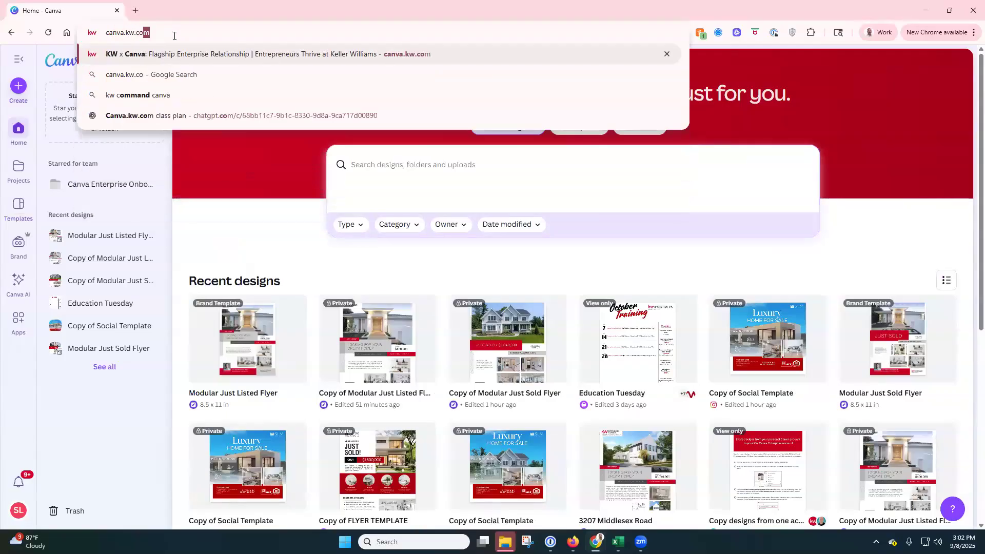
key(Return)
click(195, 40)
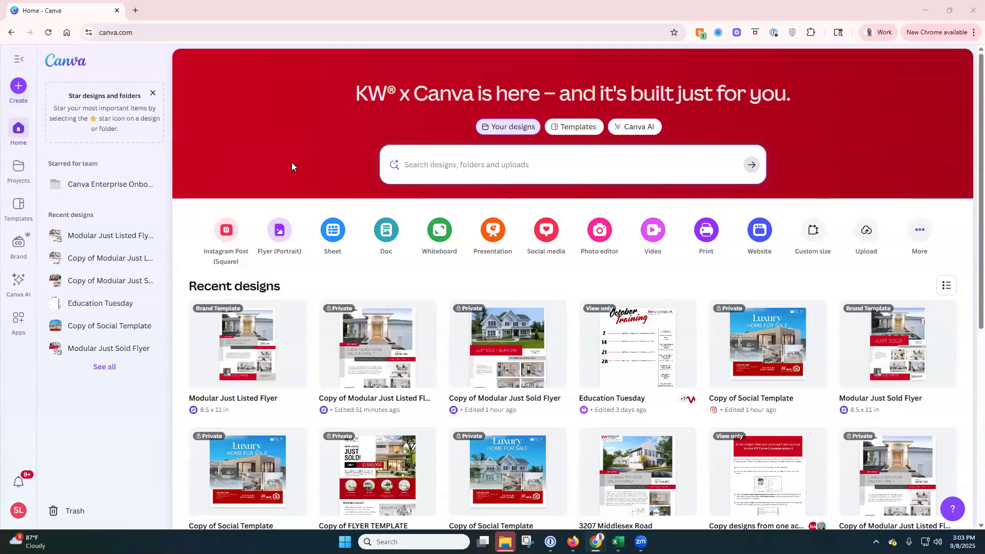
Step: Dismiss the starring tip, look inside the Canva Enterprise Onboarding folder, then return Home
click(152, 92)
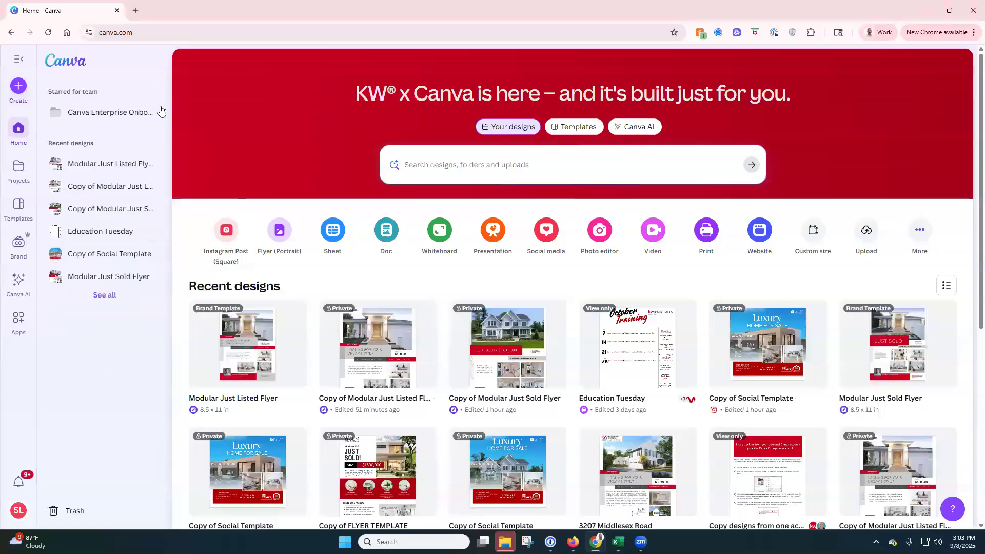
click(99, 116)
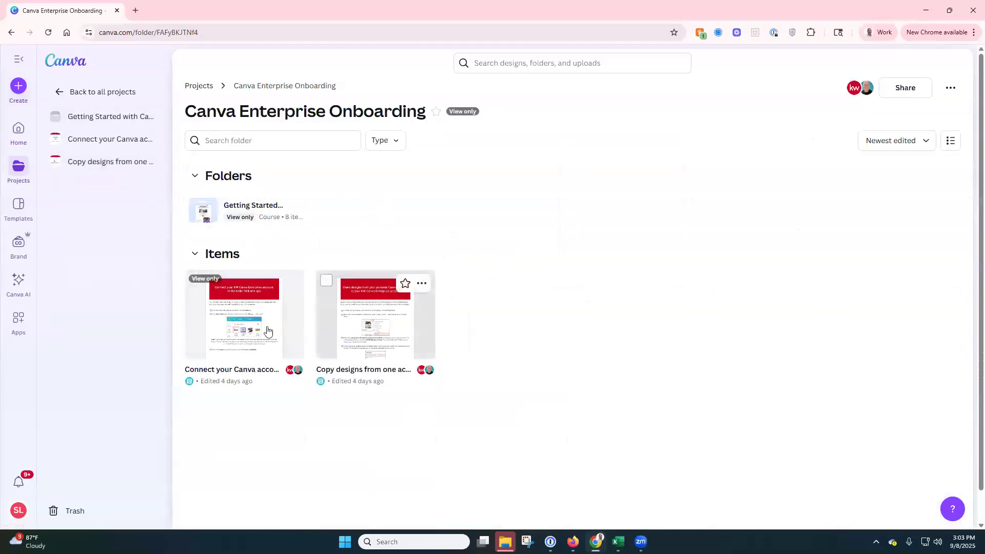
click(60, 93)
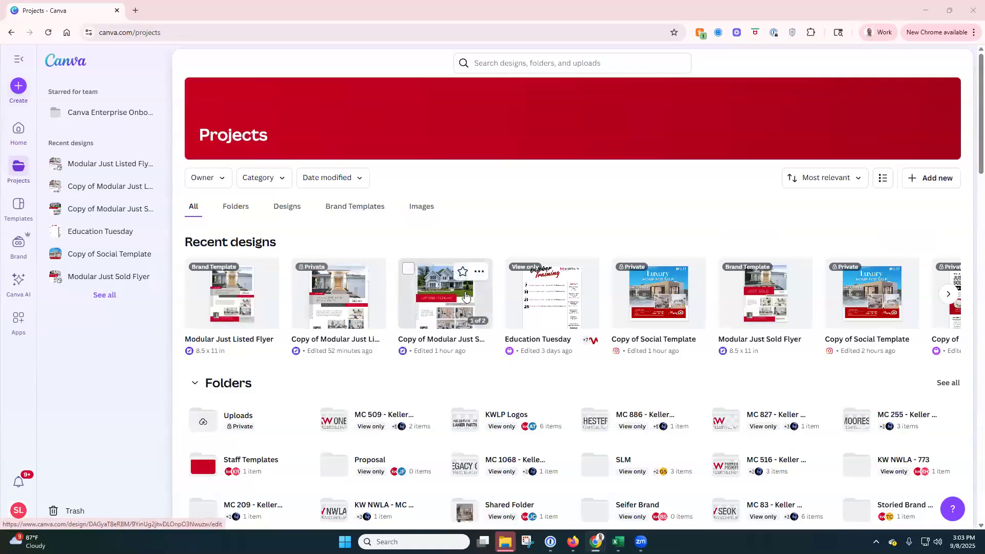
click(22, 130)
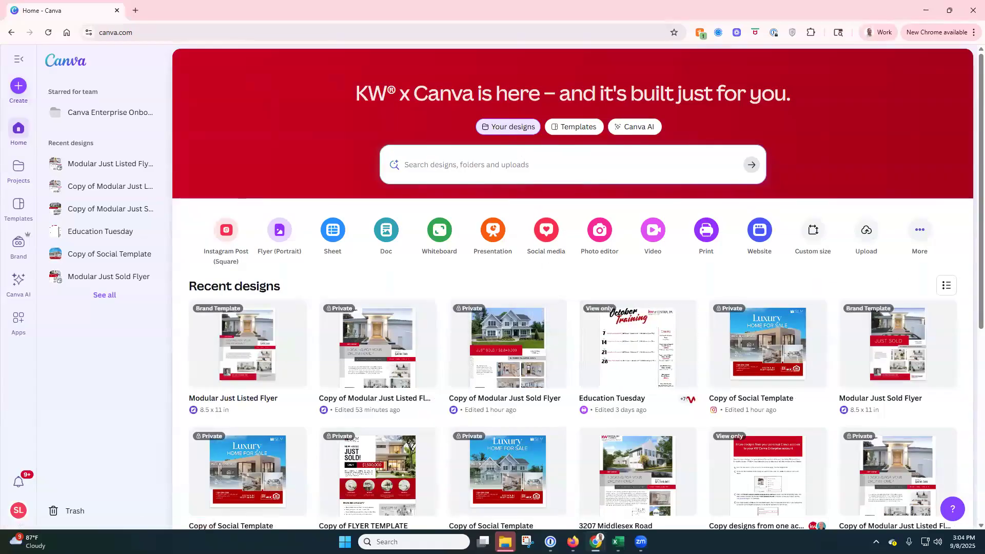
Step: Search the templates for 'Open House Flyer'
click(579, 128)
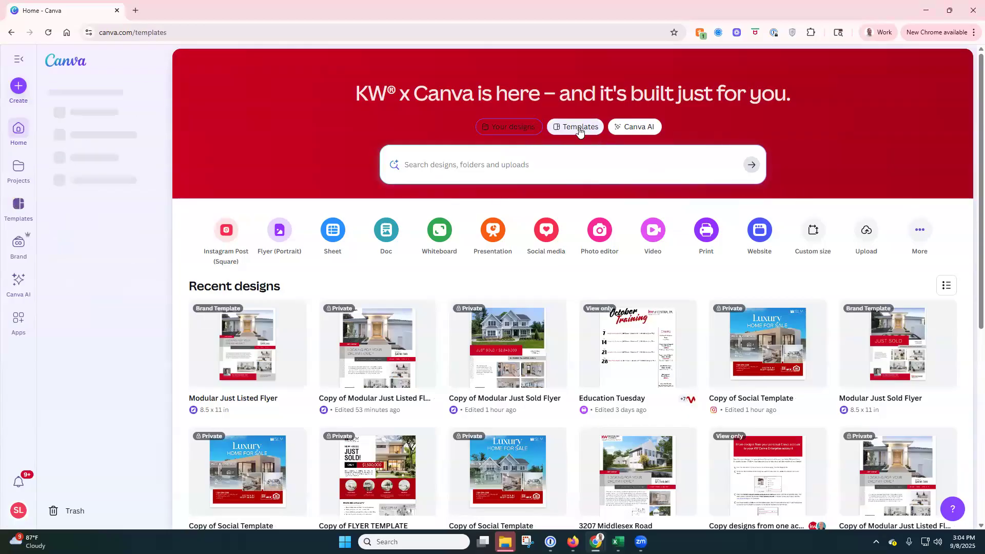
click(519, 163)
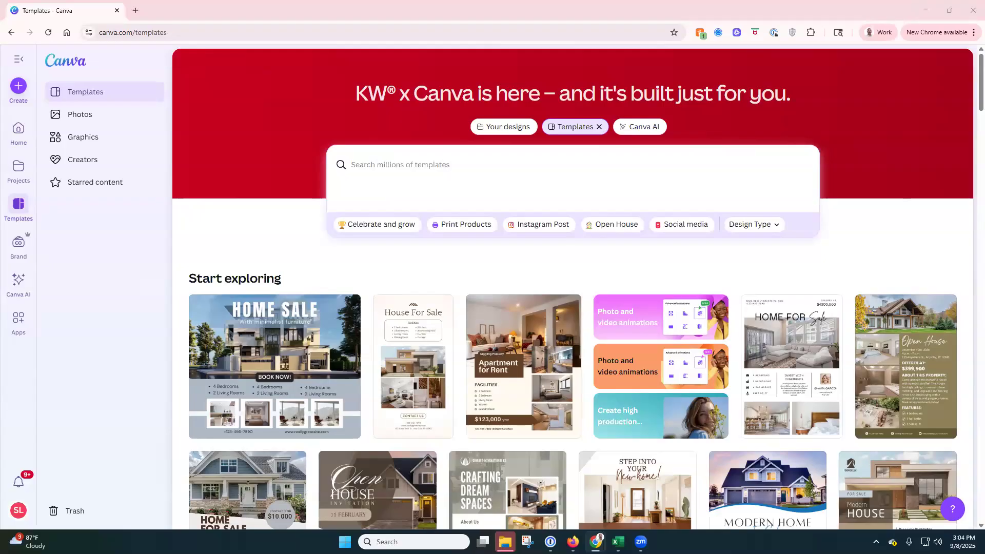
click(723, 169)
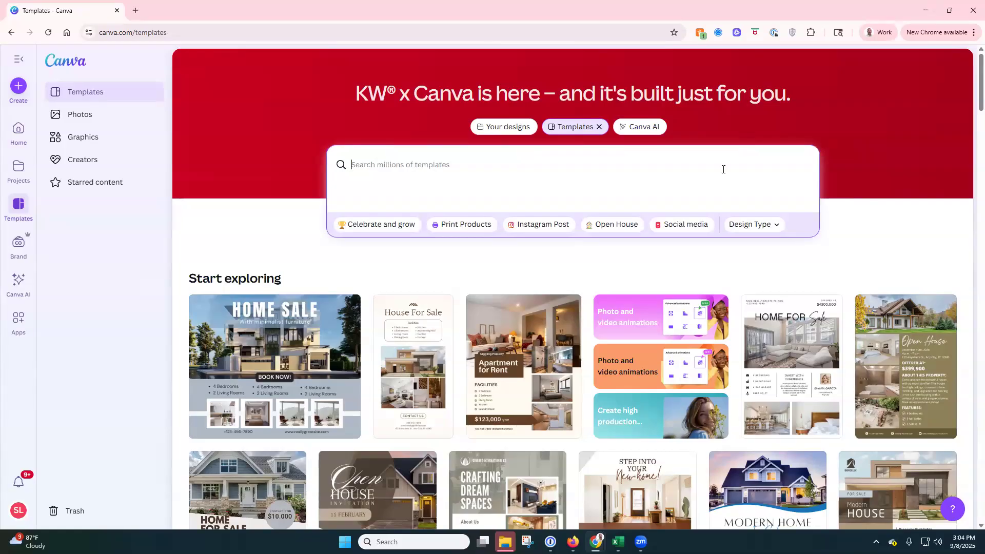
text(OPe)
key(BackSpace)
key(BackSpace)
text(pen House Flyer)
key(Return)
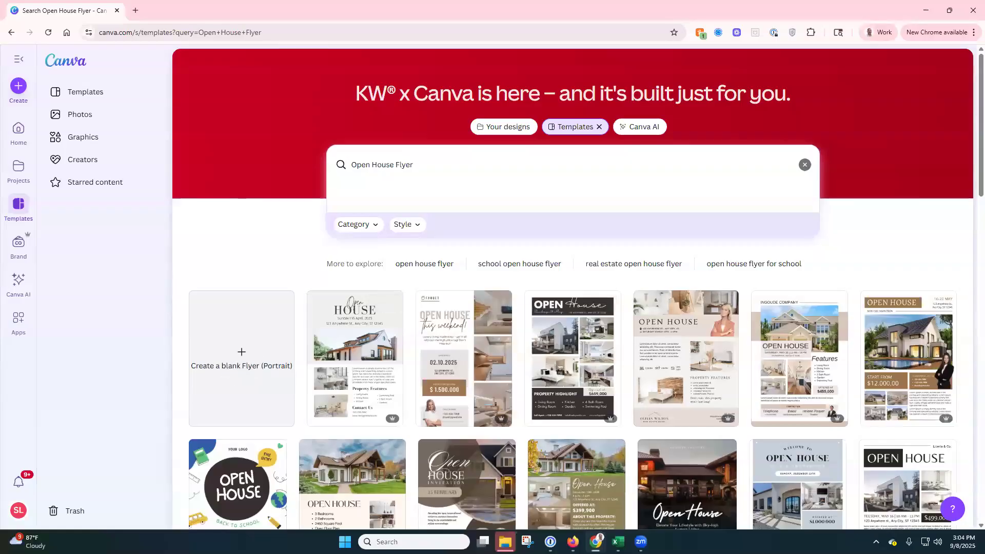
Step: Replace the query with a search for 'testimonial' templates and scan the results
click(432, 168)
triple_click(389, 165)
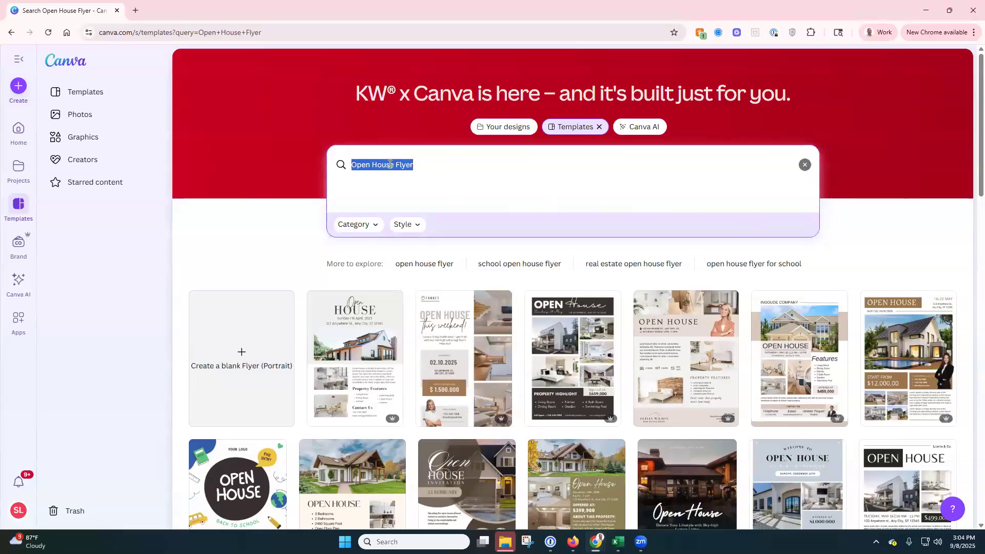
text(testimonial)
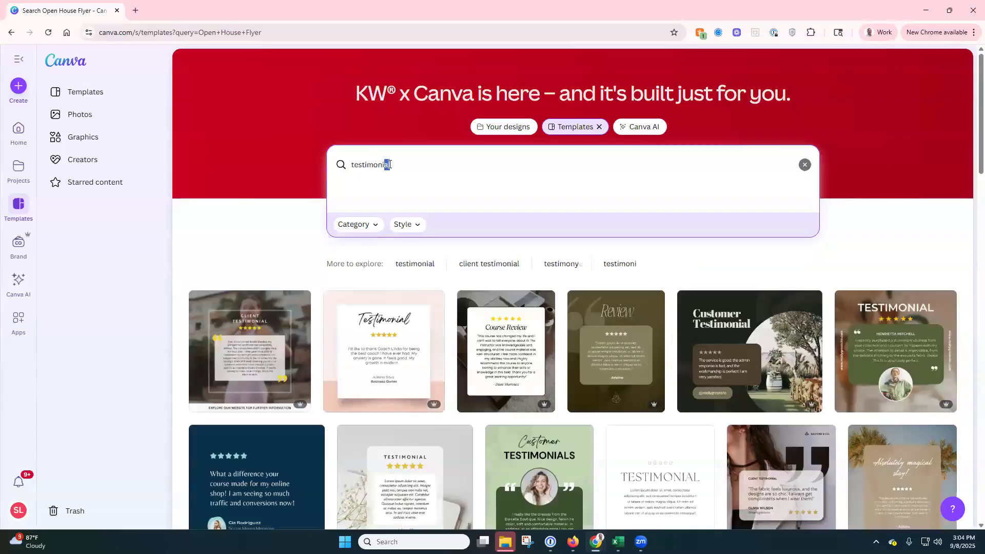
key(Return)
click(409, 165)
text(al)
key(Return)
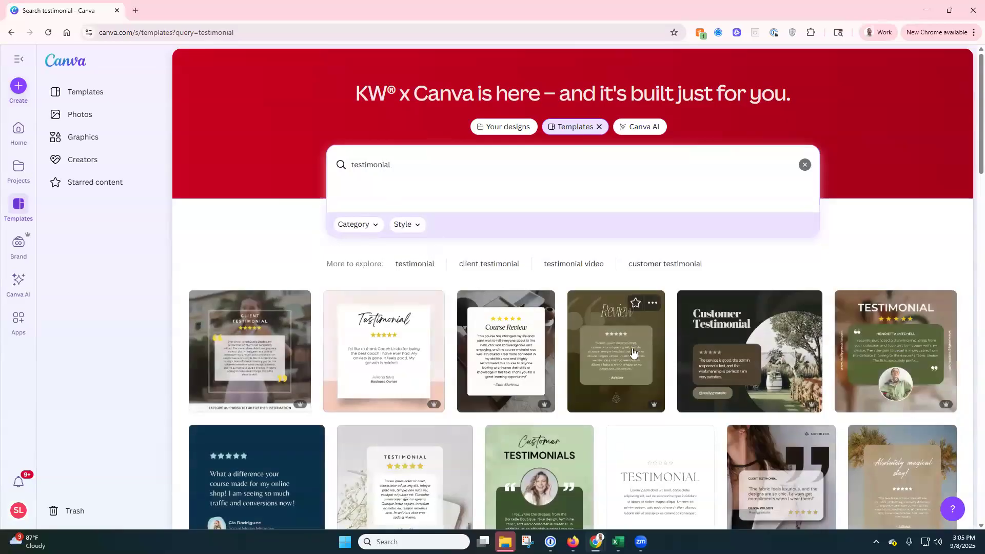
scroll(609, 378, down, 2)
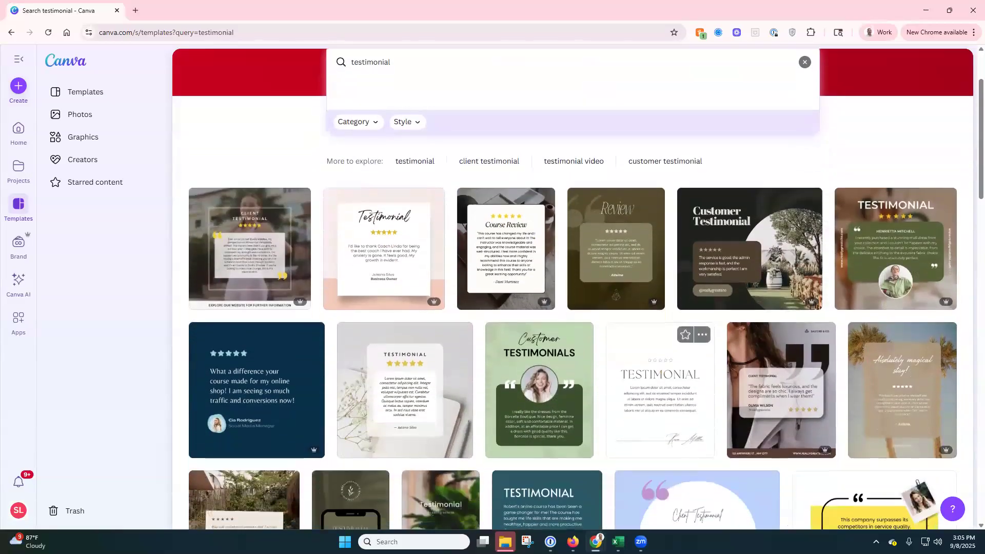
scroll(437, 274, up, 2)
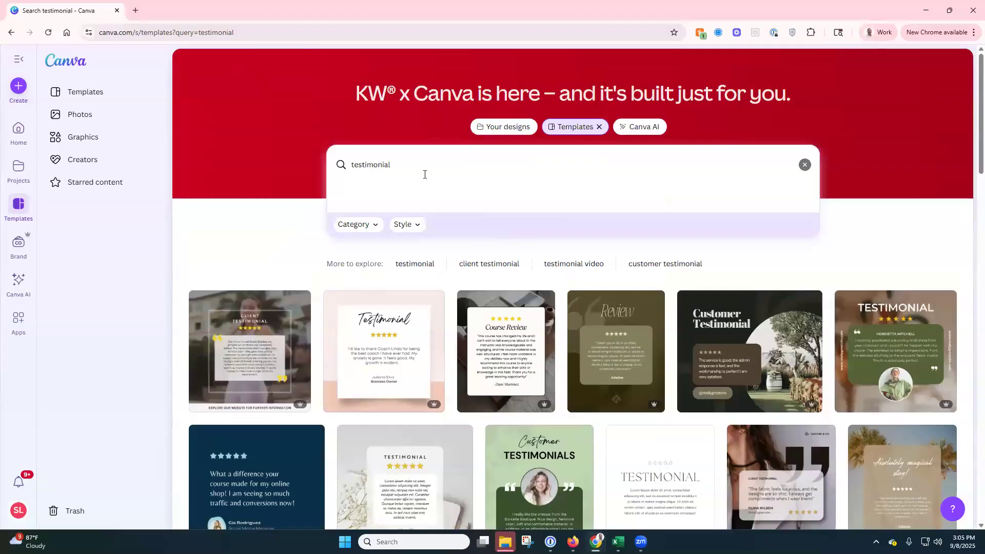
Step: Look through the Category and Style filter options, then clear the search
click(374, 227)
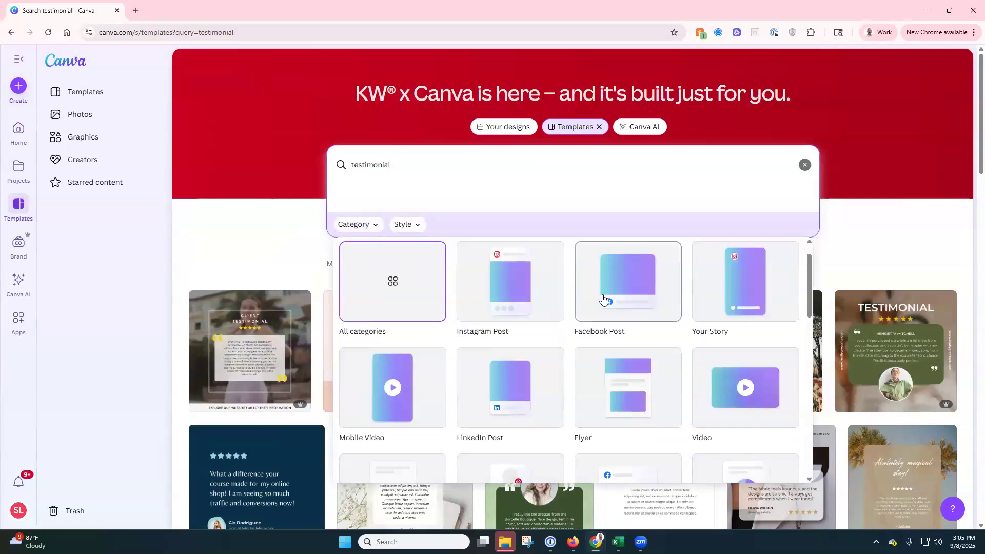
scroll(653, 310, down, 3)
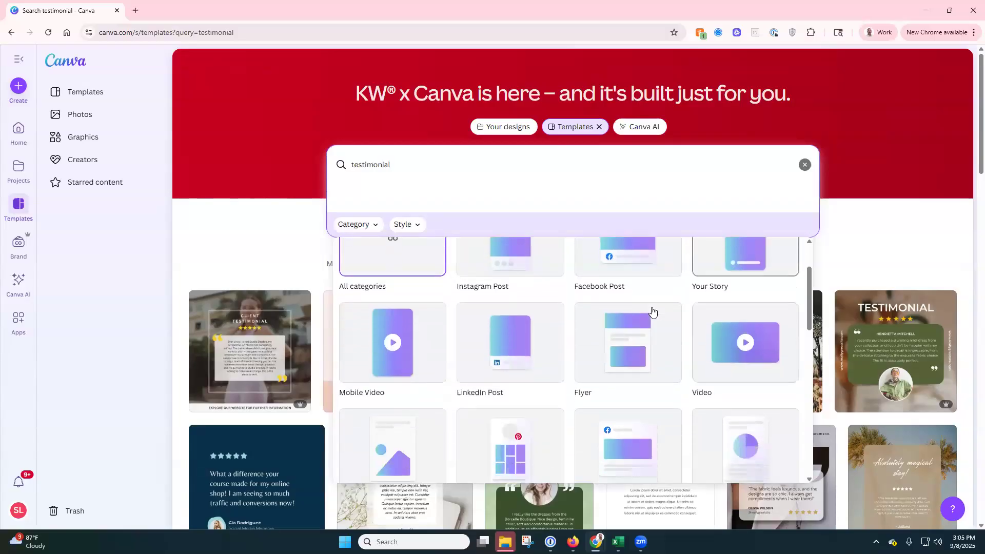
click(416, 225)
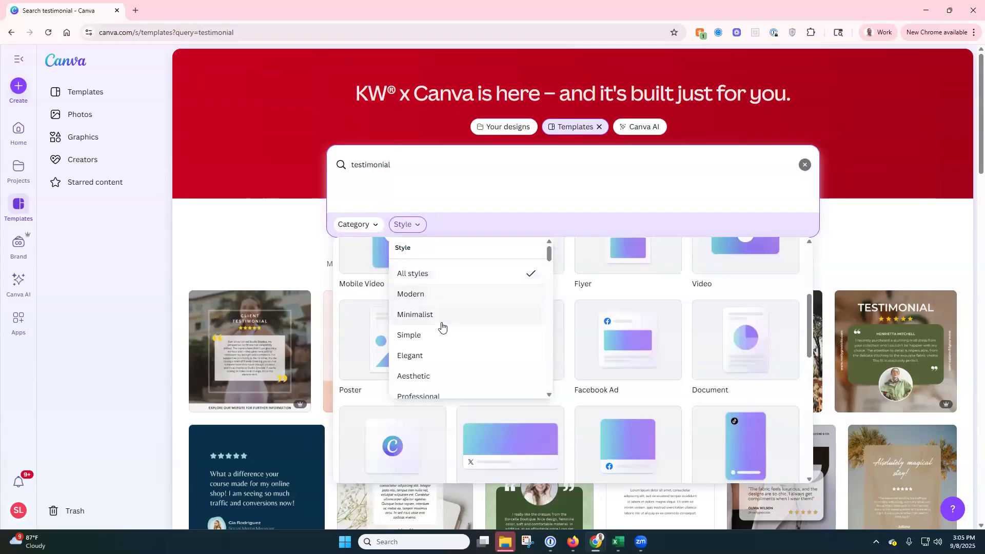
scroll(442, 333, down, 1)
scroll(441, 333, down, 2)
scroll(444, 331, up, 3)
scroll(445, 330, up, 1)
click(804, 164)
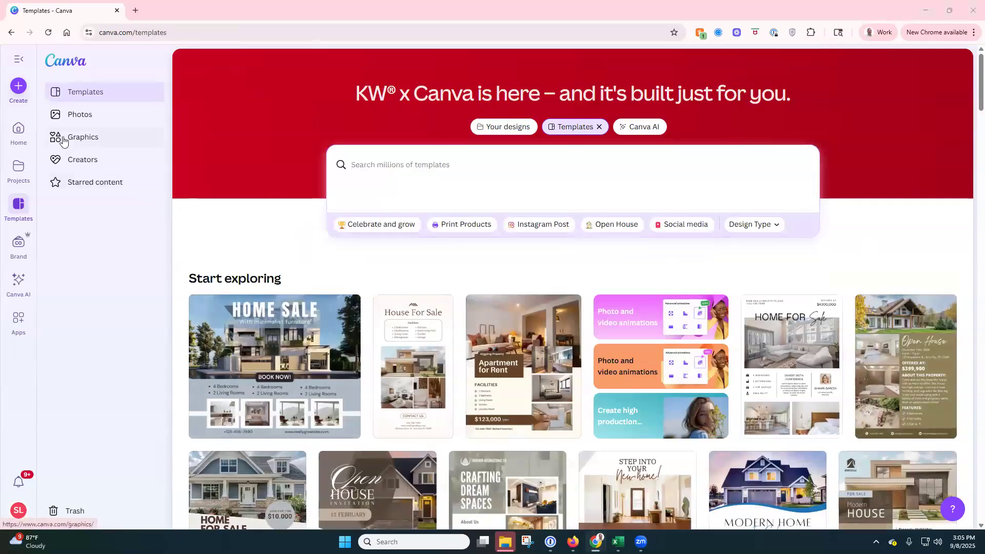
Step: Browse the Canva AI page's suggestions, then go back to Home
click(19, 133)
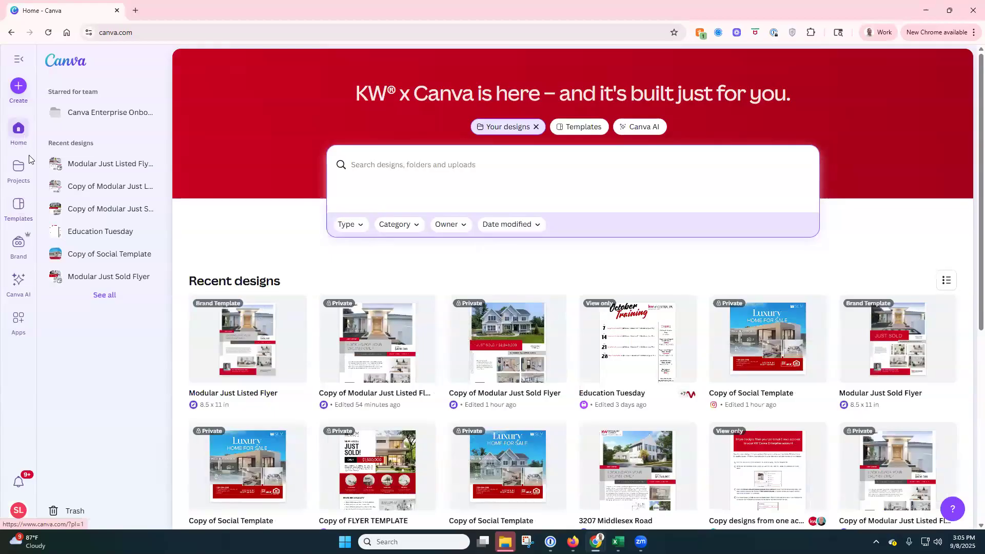
click(641, 128)
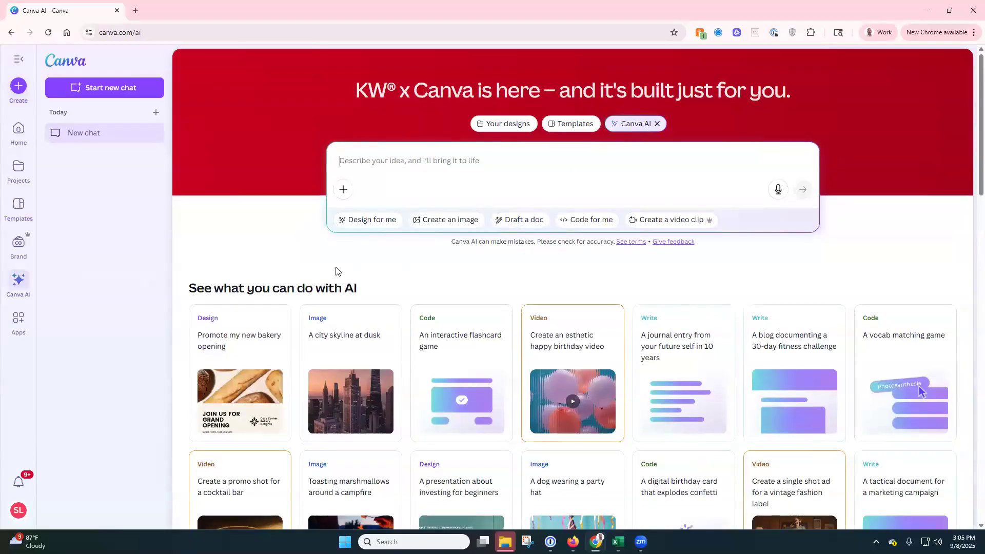
scroll(342, 269, down, 2)
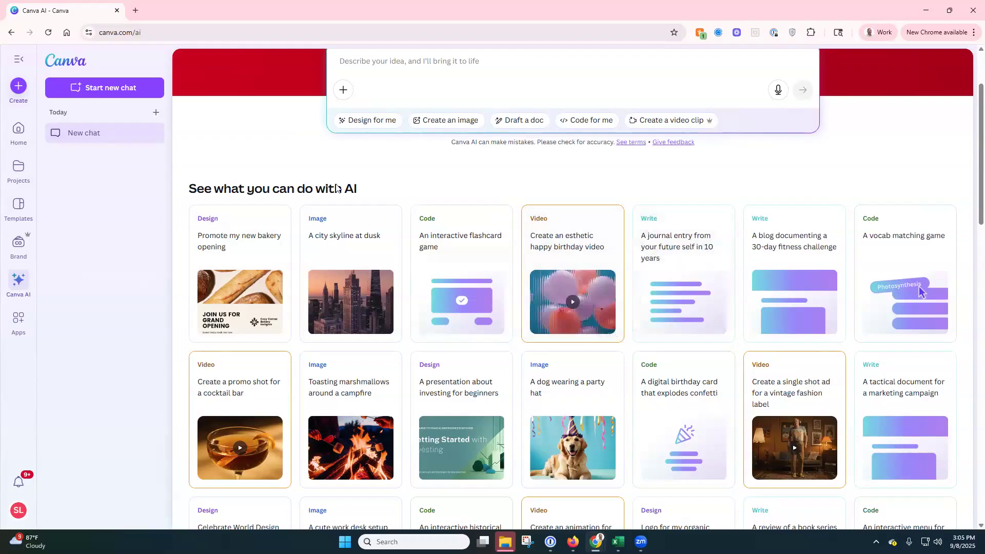
scroll(238, 180, up, 2)
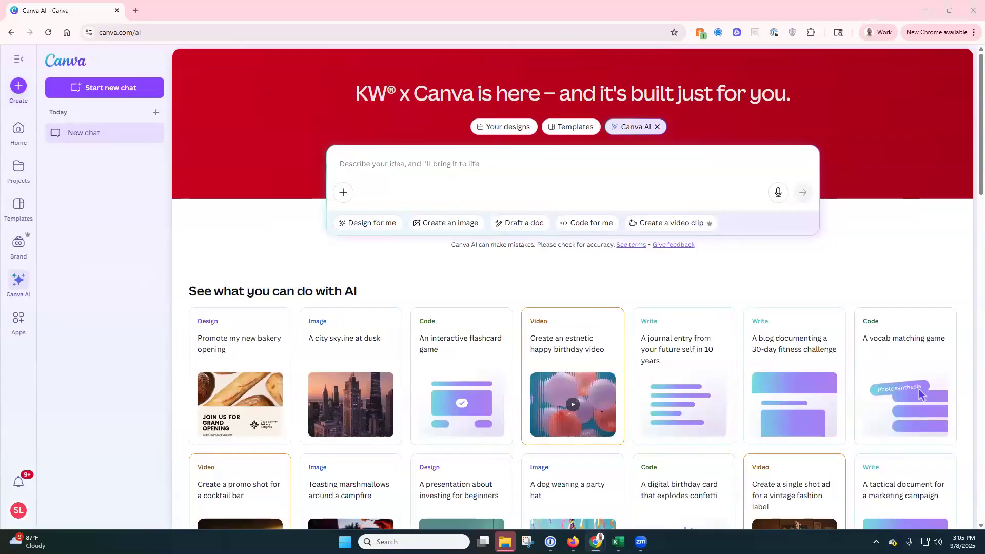
click(20, 135)
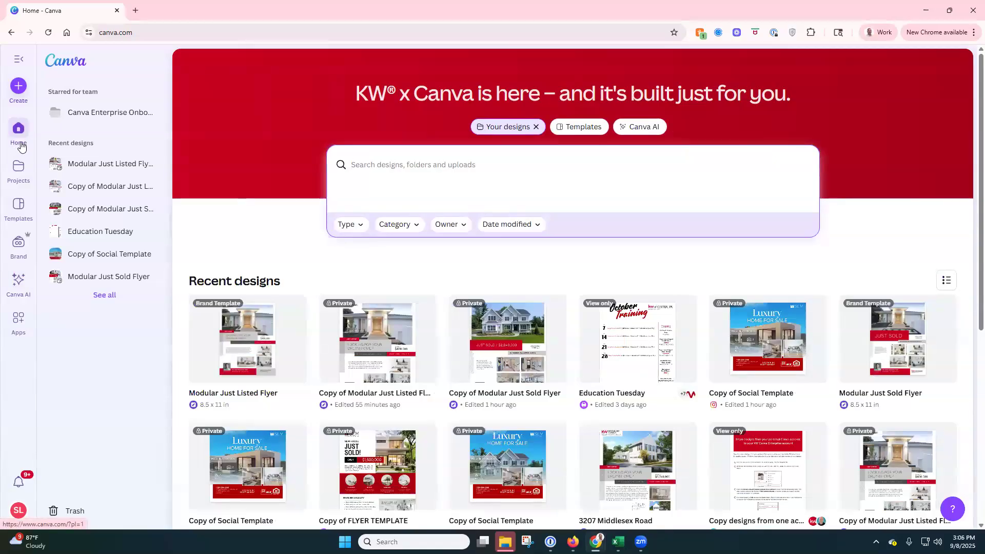
Step: Open Projects and view the add-new options without adding anything
click(21, 175)
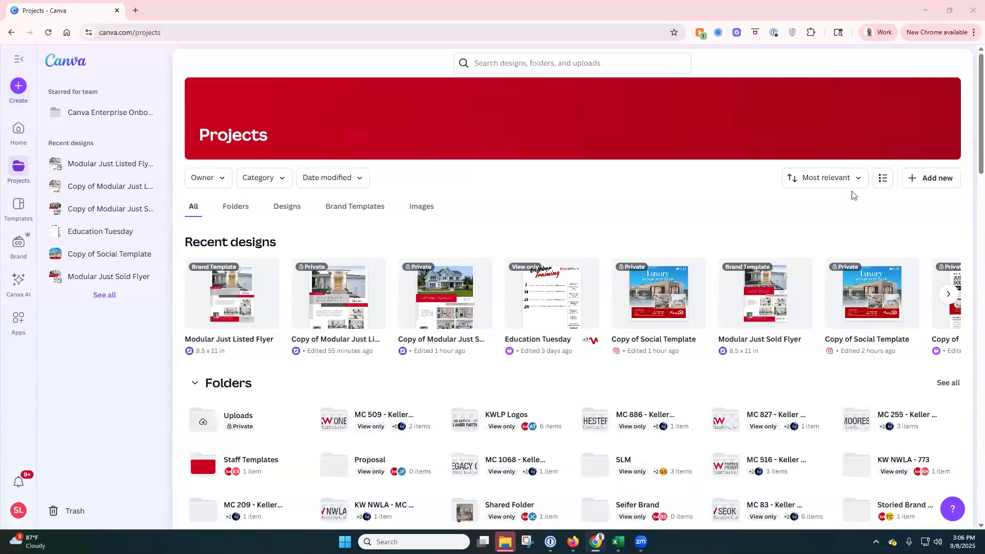
click(924, 188)
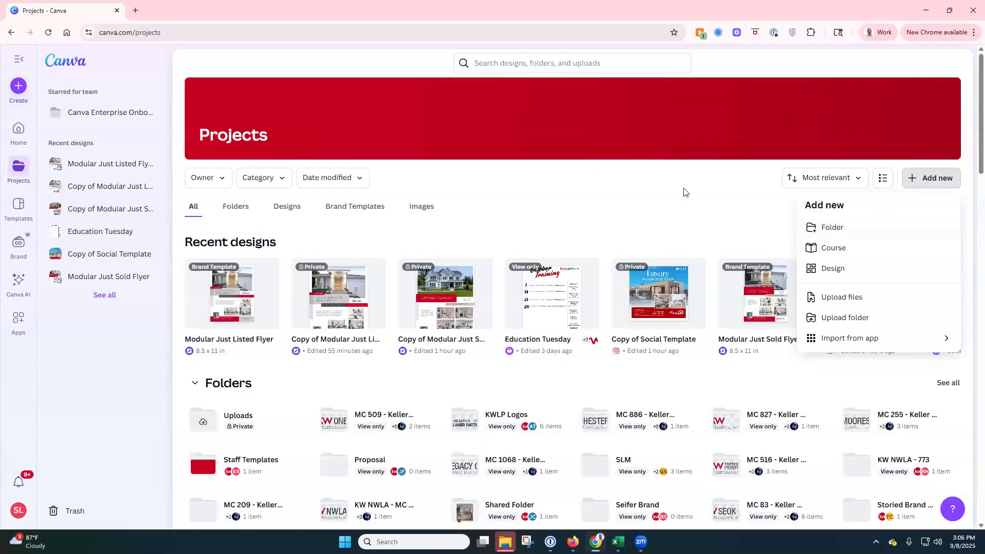
click(669, 194)
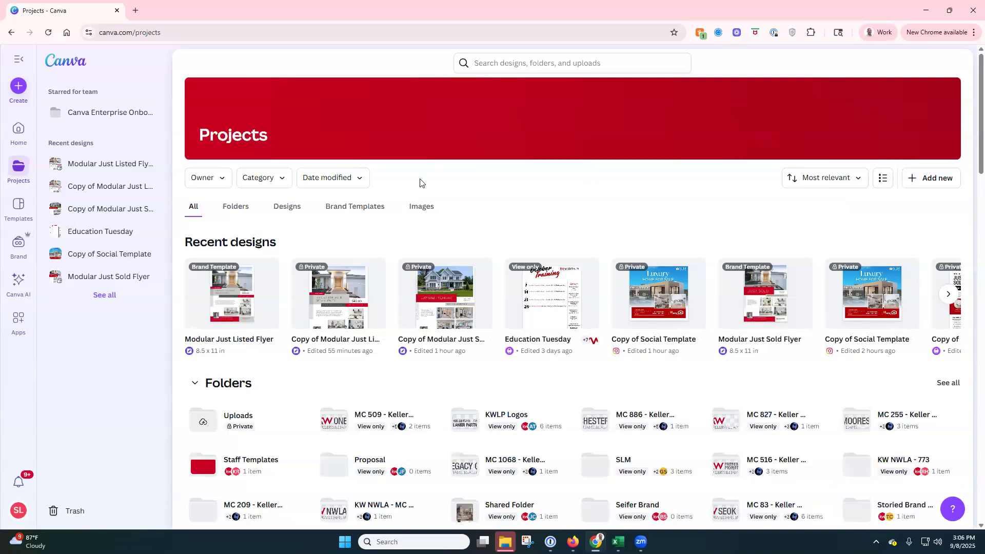
Step: Browse the Folders, Designs, Brand Templates and Images tabs, then go to Templates
click(235, 209)
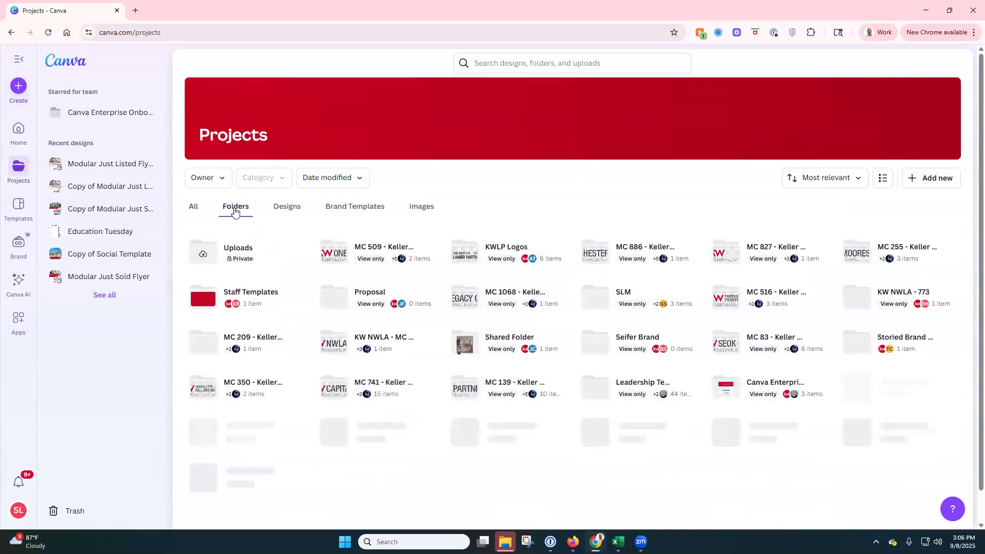
click(275, 212)
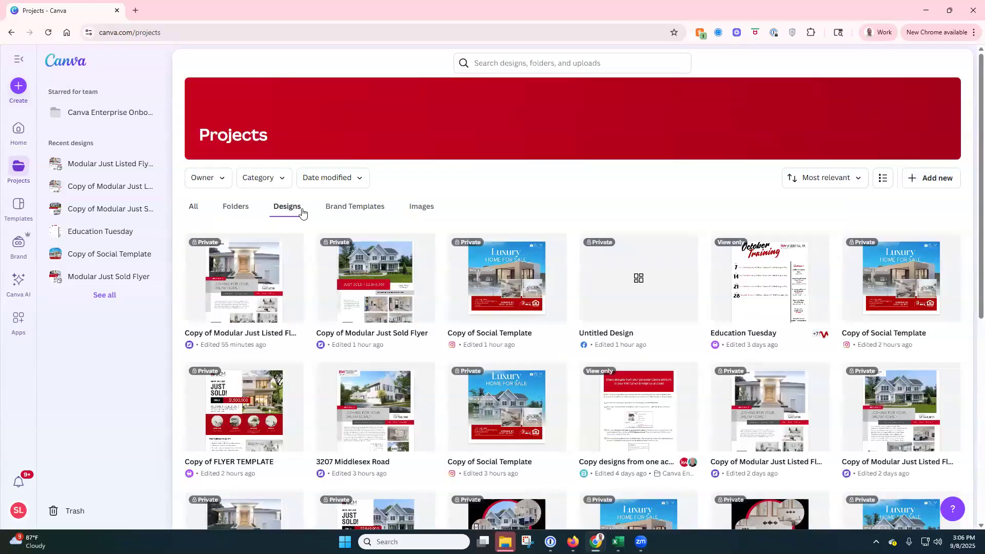
click(357, 210)
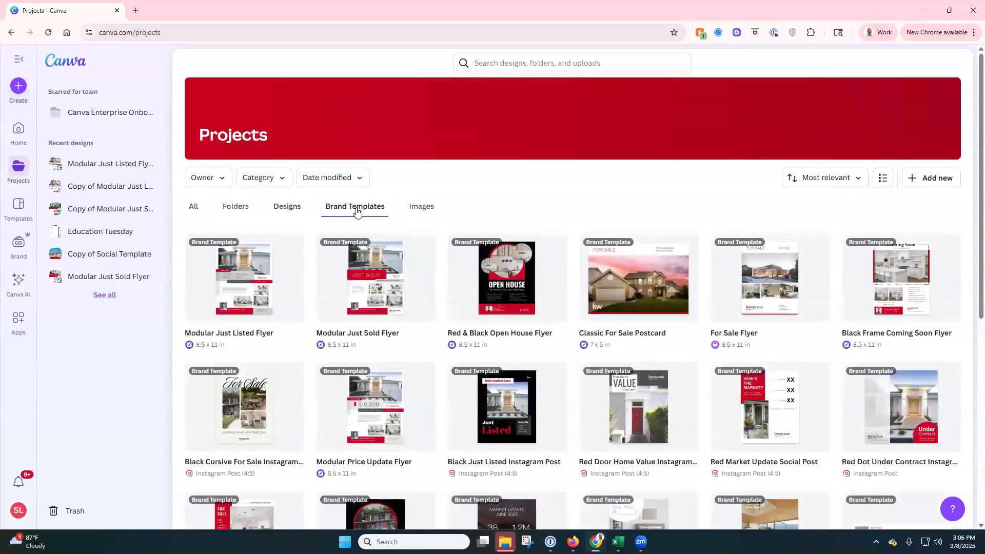
click(408, 212)
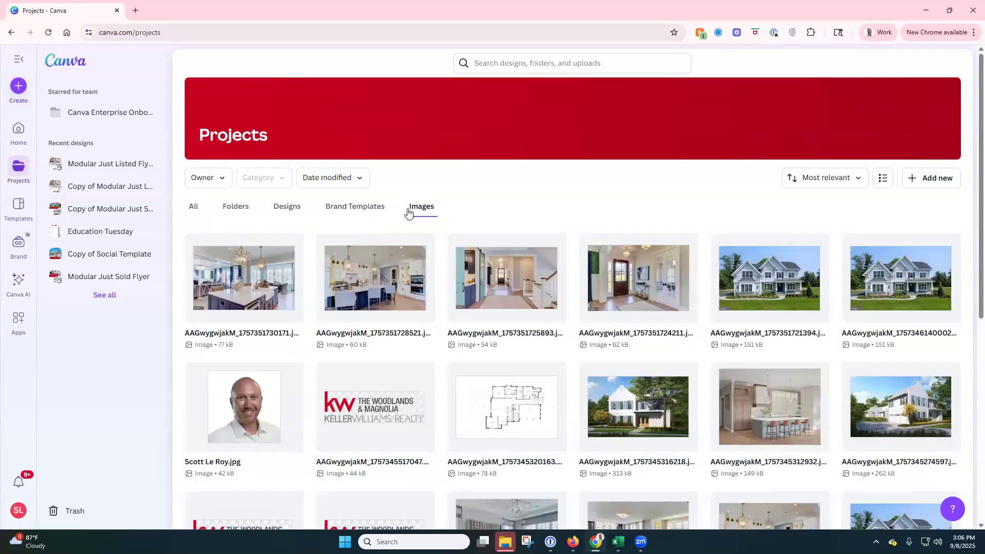
click(23, 210)
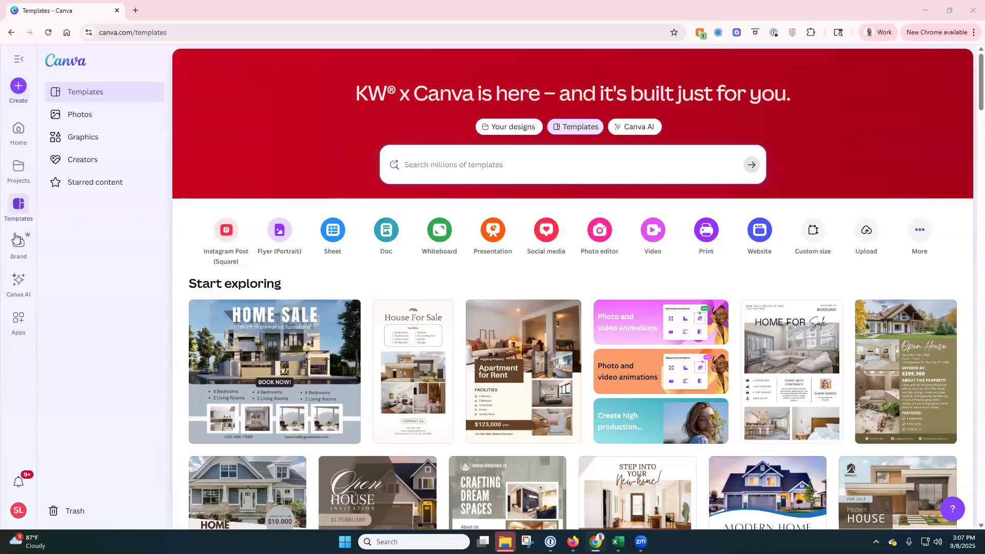
Step: Open Brand Templates, scroll through the team's templates, and open the Category filter
click(20, 249)
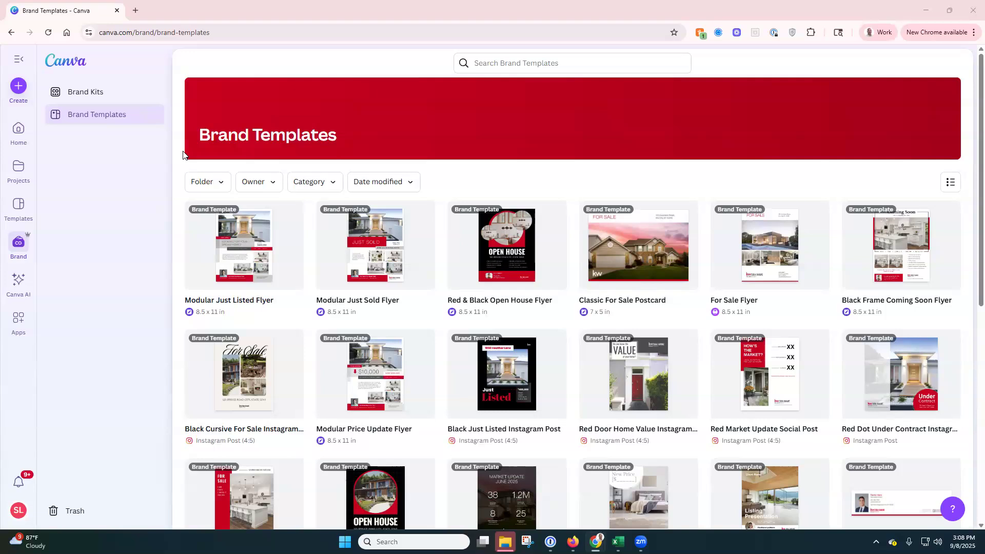
scroll(184, 155, down, 3)
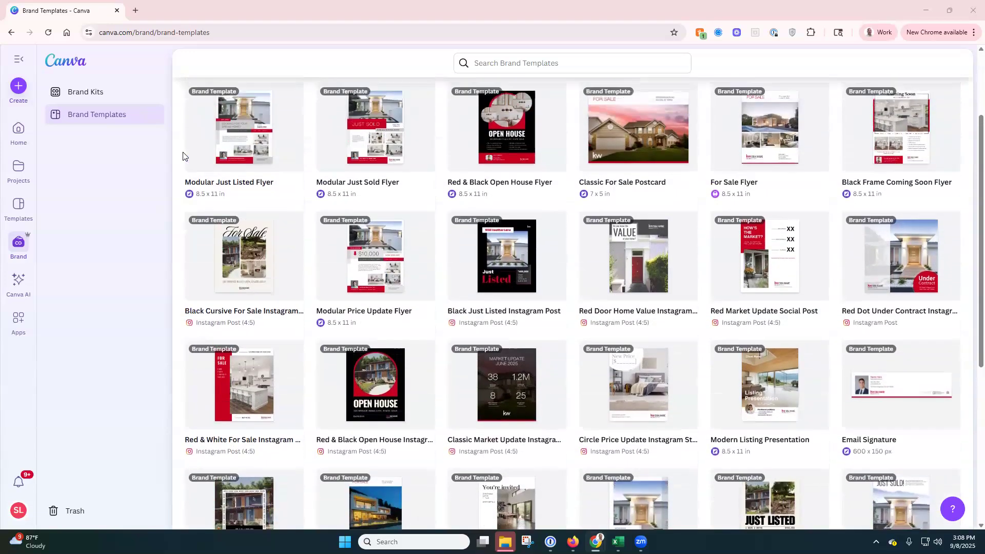
scroll(183, 156, up, 1)
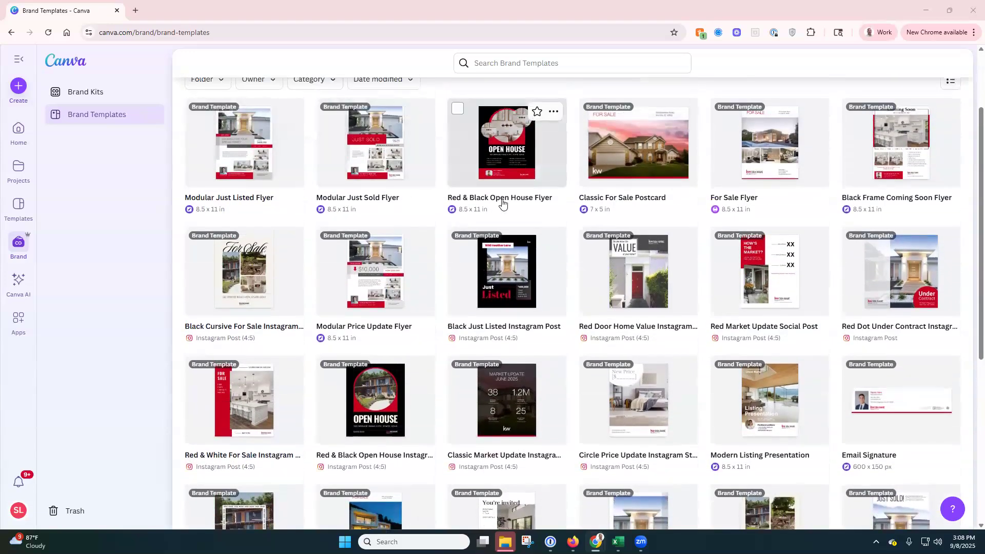
scroll(448, 222, down, 2)
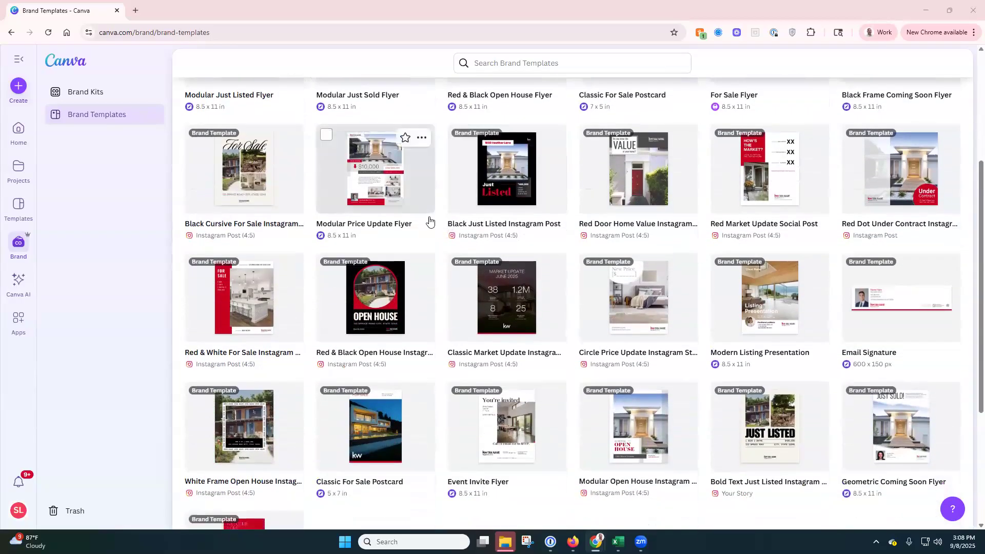
scroll(418, 201, up, 3)
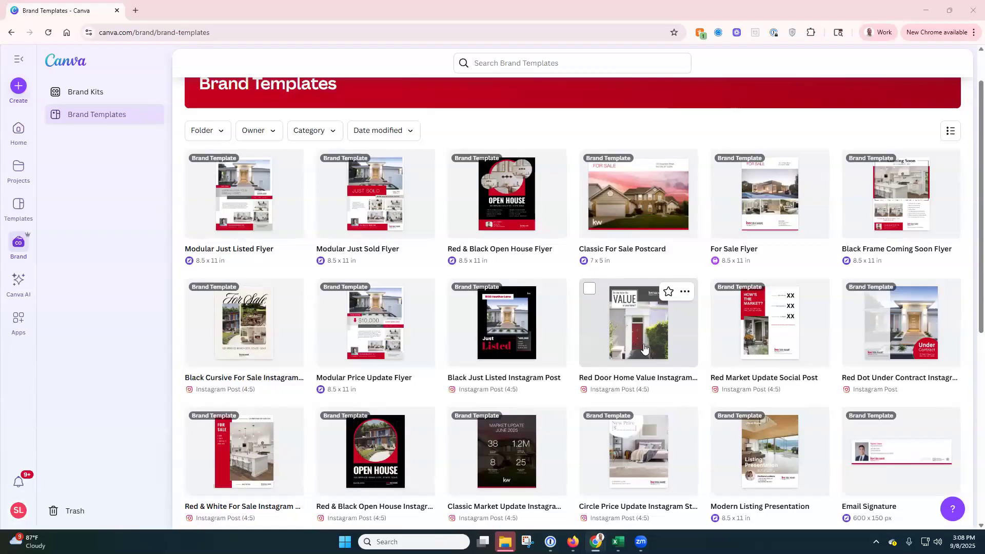
click(332, 132)
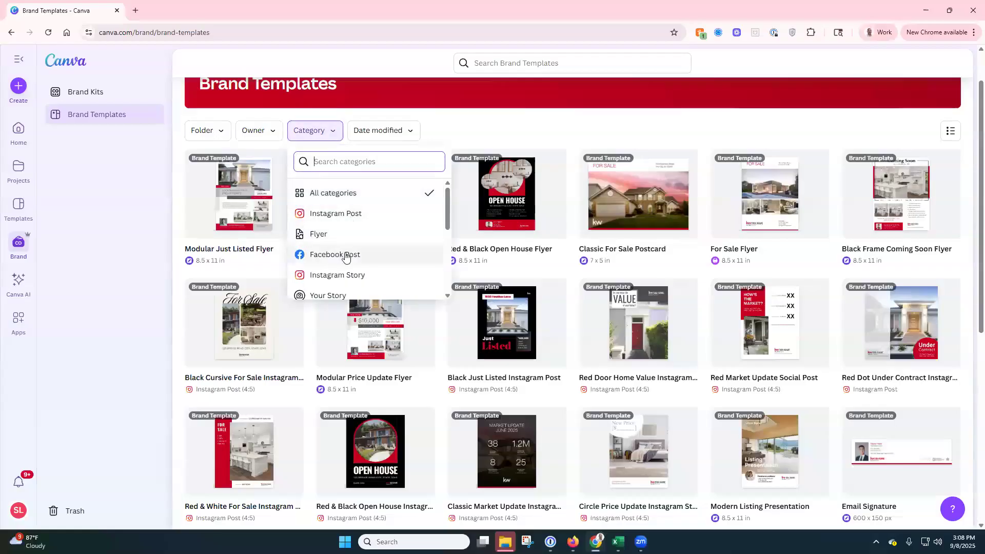
Step: Filter the brand templates by Category to Instagram Post only
click(225, 132)
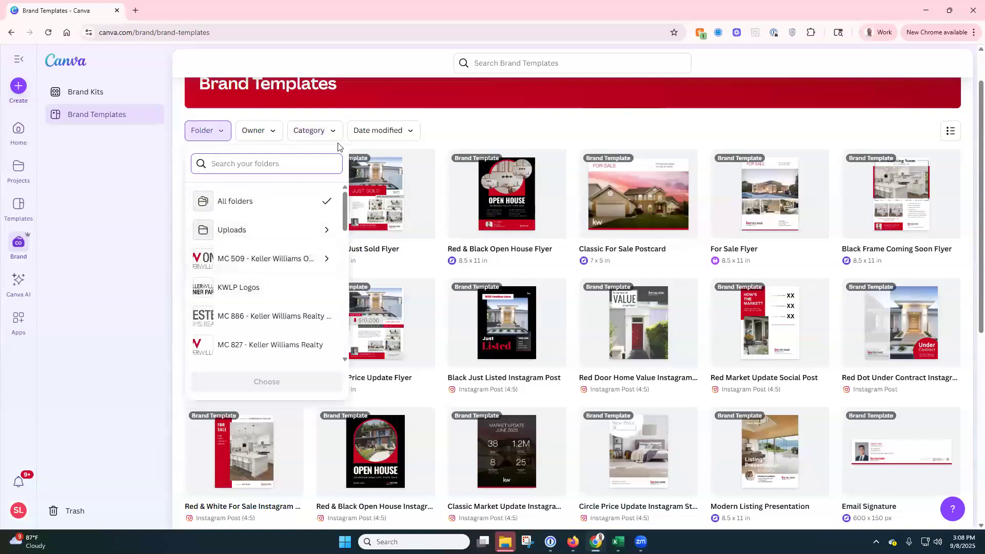
click(309, 130)
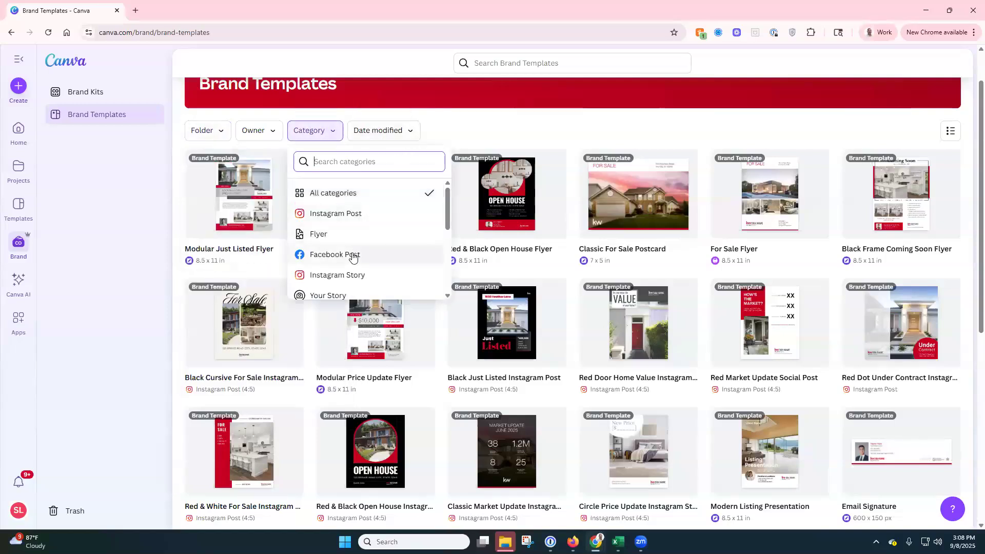
click(365, 217)
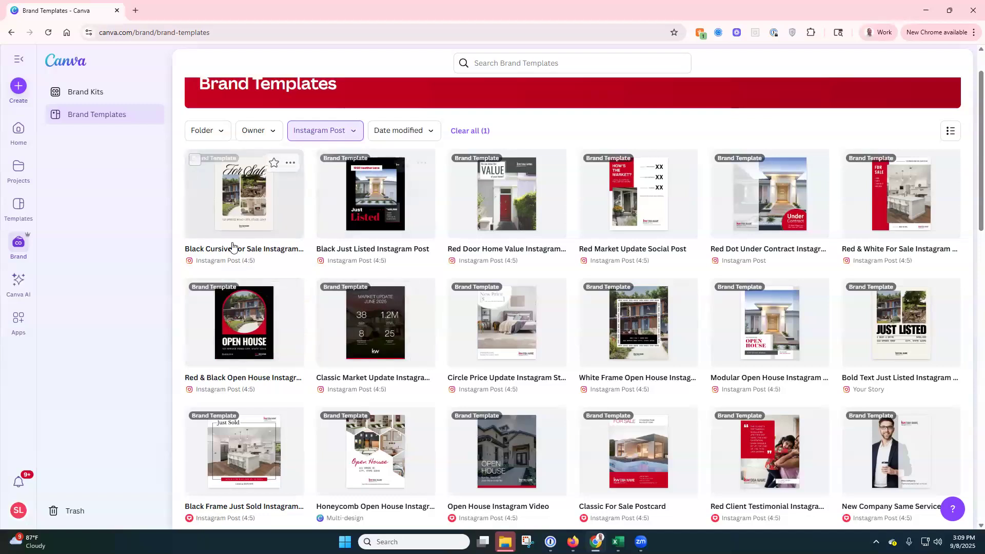
Step: Go to Brand Kits to see the Core Brand Kit and KW Luxury kits
click(95, 95)
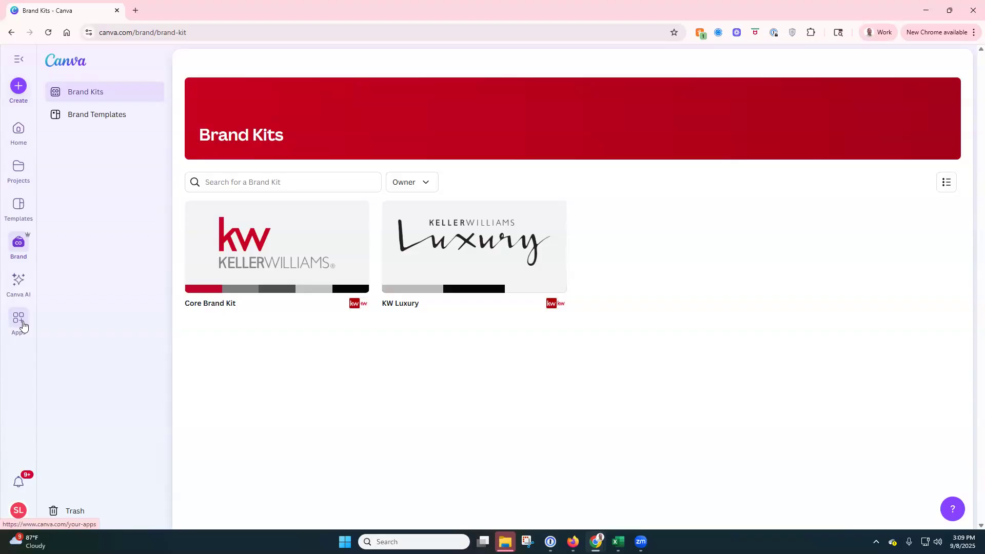
Step: Open the Apps section from the left sidebar
click(24, 326)
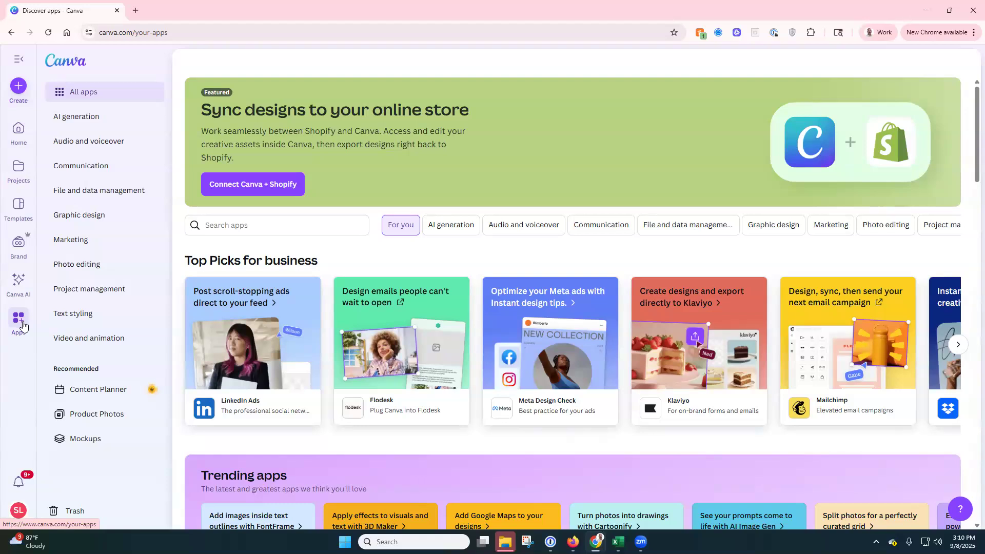
Step: Search apps for 'kw' and open the Keller Williams app's details
click(572, 542)
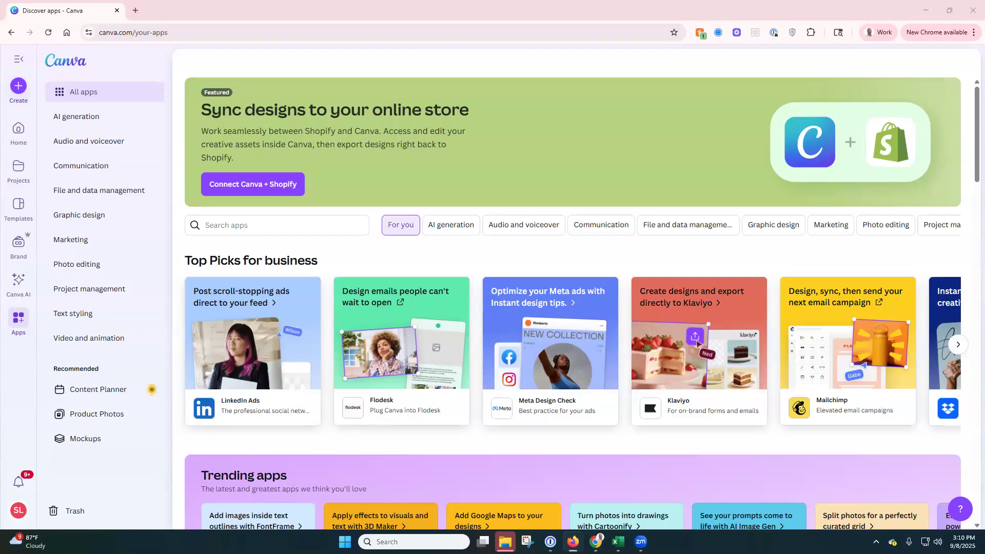
click(330, 220)
text(kw)
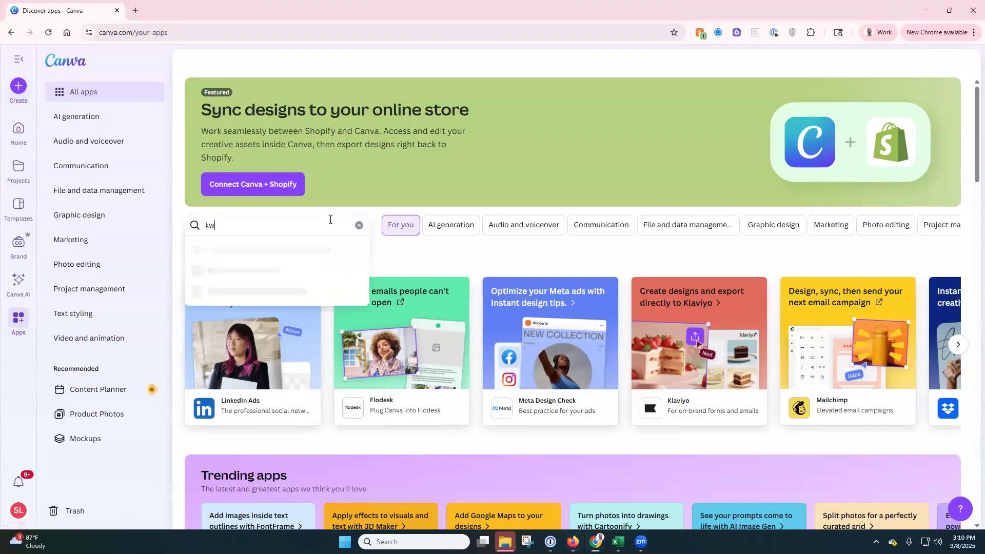
key(Return)
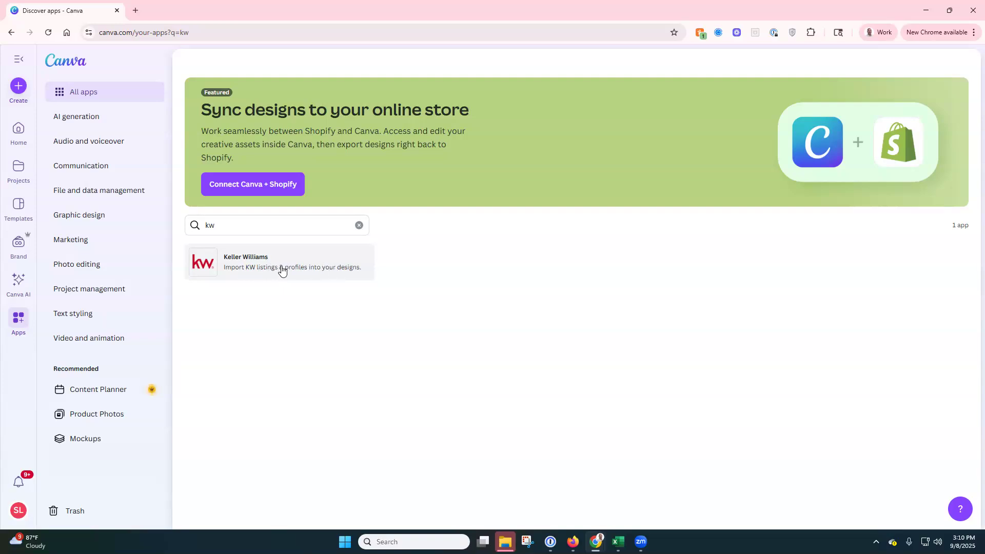
click(287, 265)
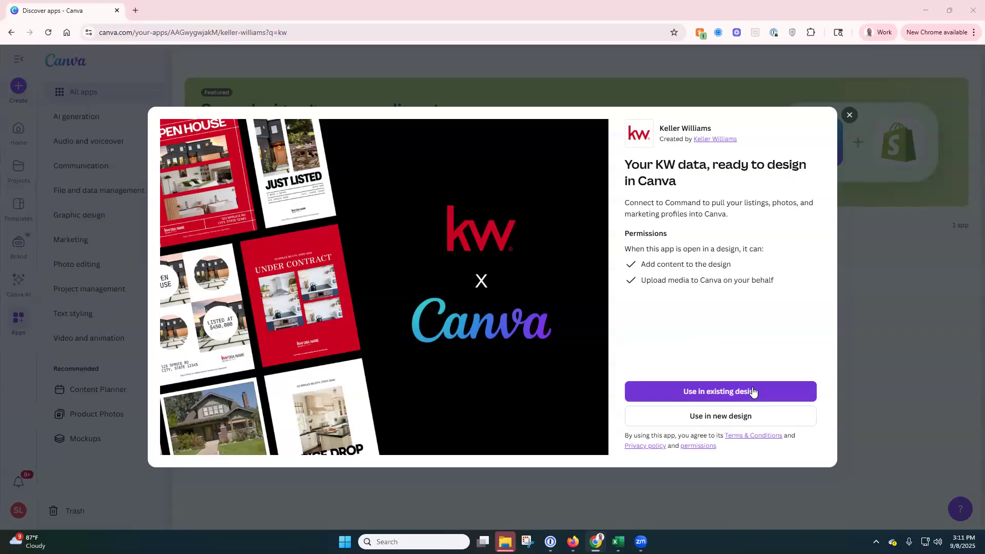
Step: Browse the design types offered for using the Keller Williams app in a new design
click(736, 421)
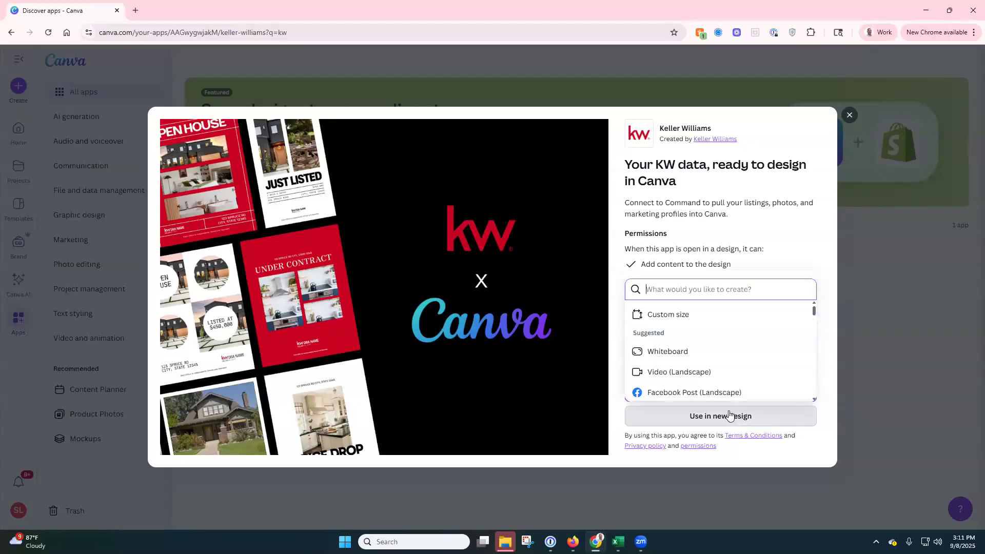
scroll(712, 338, down, 1)
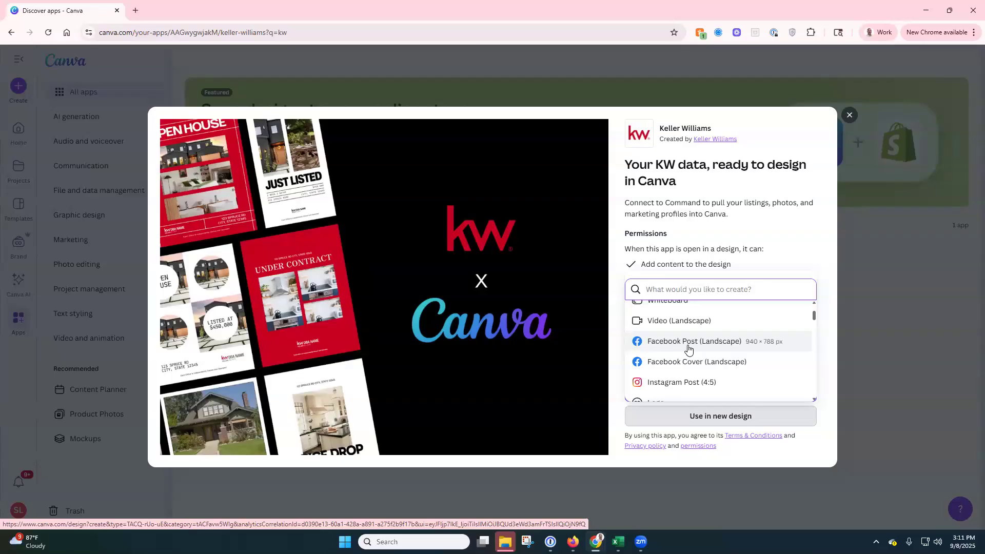
click(747, 188)
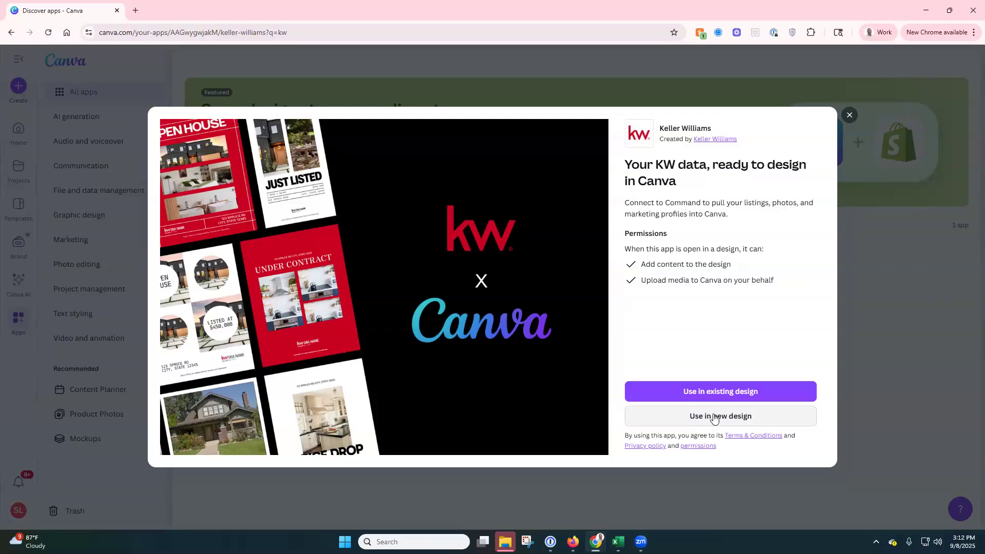
click(714, 418)
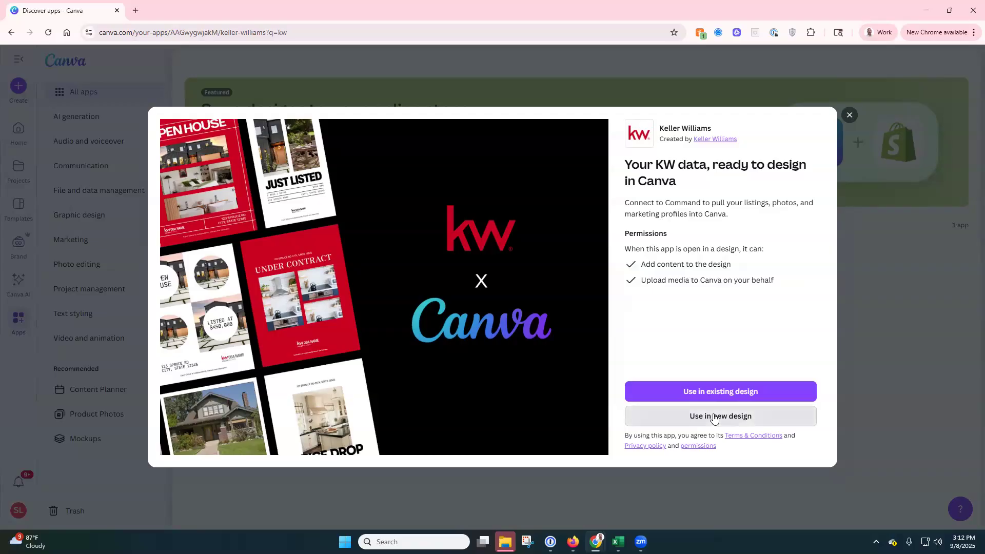
click(714, 418)
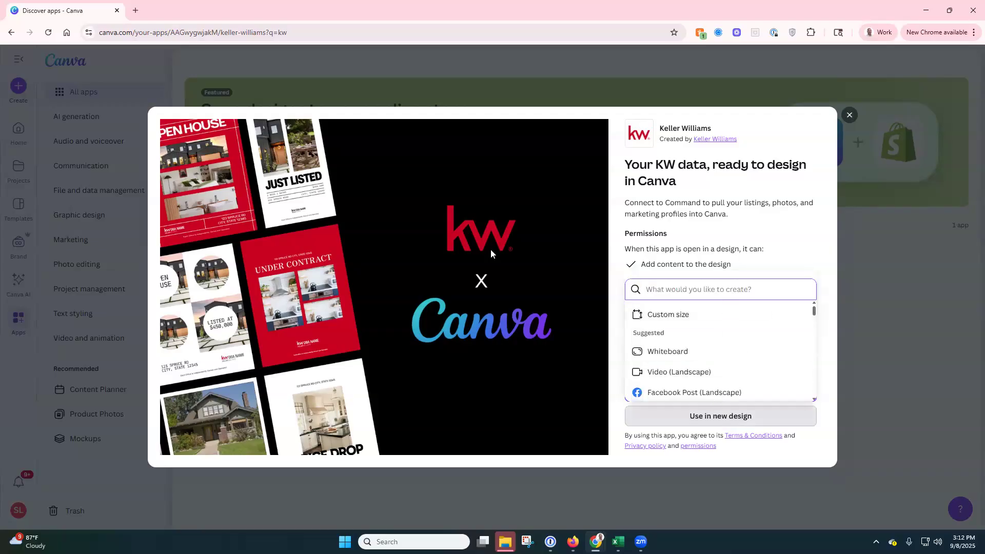
Step: Reopen the Keller Williams app from the kw results, then close its details
key(Escape)
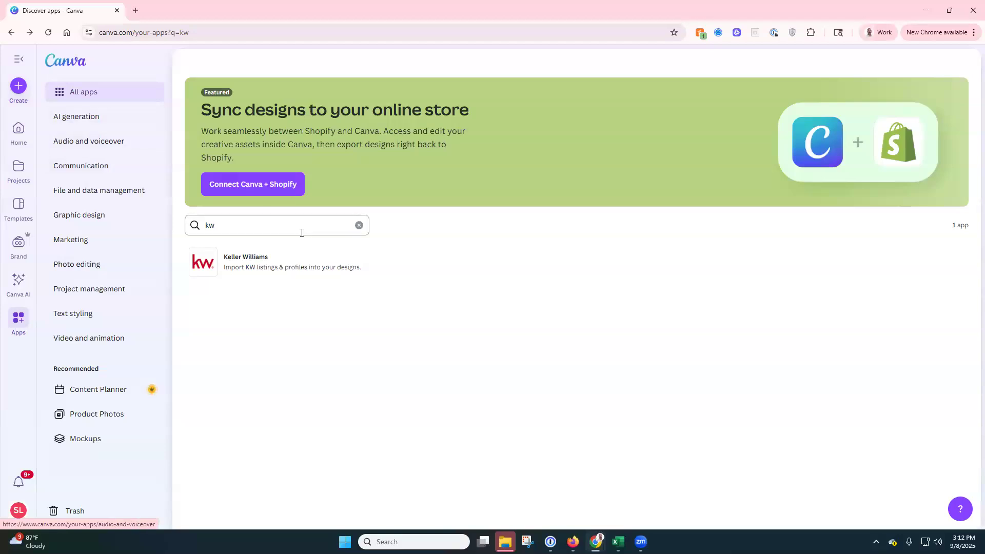
click(279, 227)
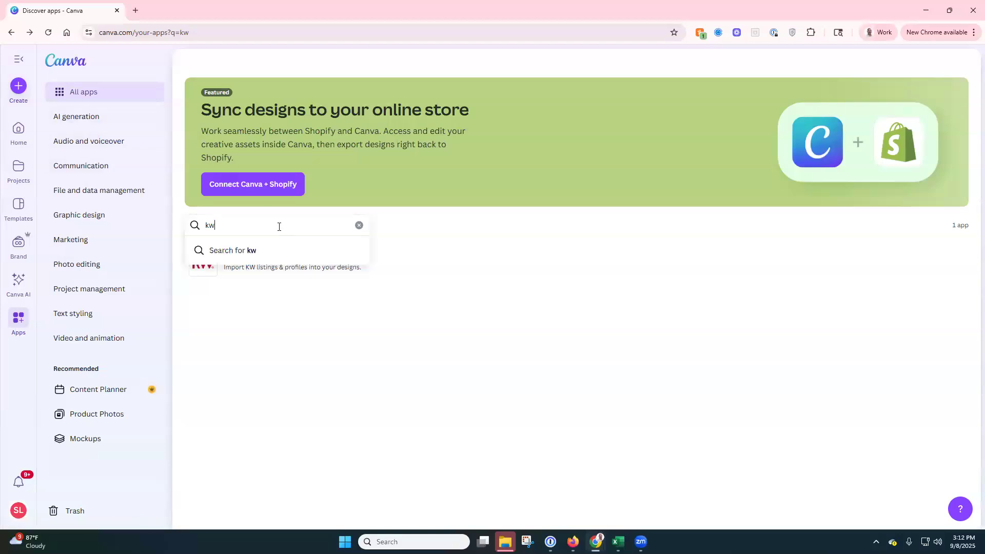
click(257, 276)
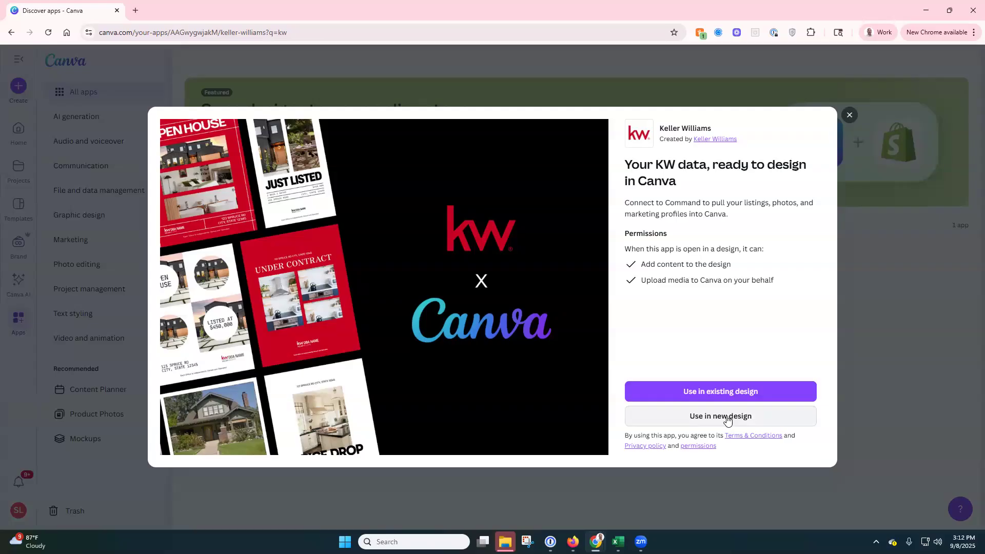
click(850, 116)
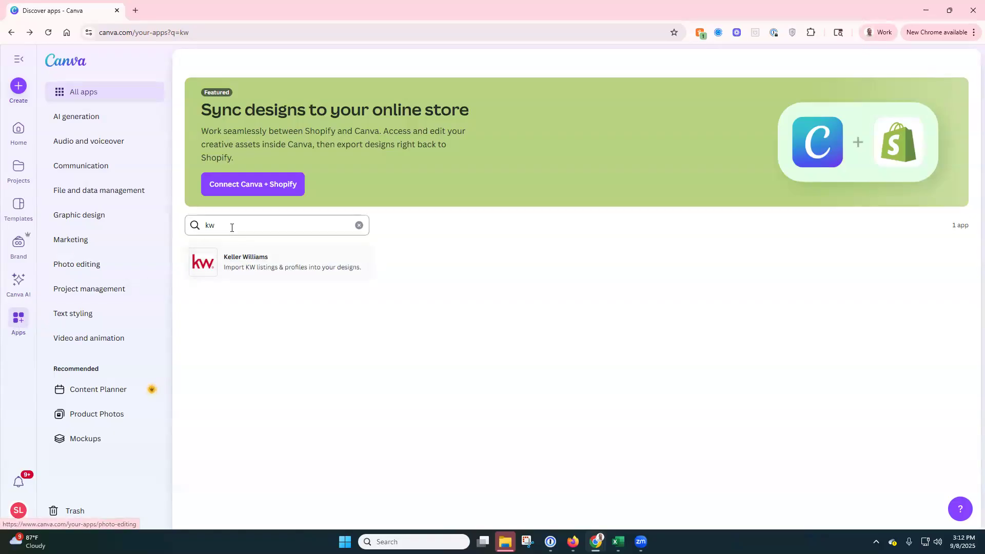
Step: Start a new Facebook Post (Landscape) design from the Keller Williams app
click(246, 266)
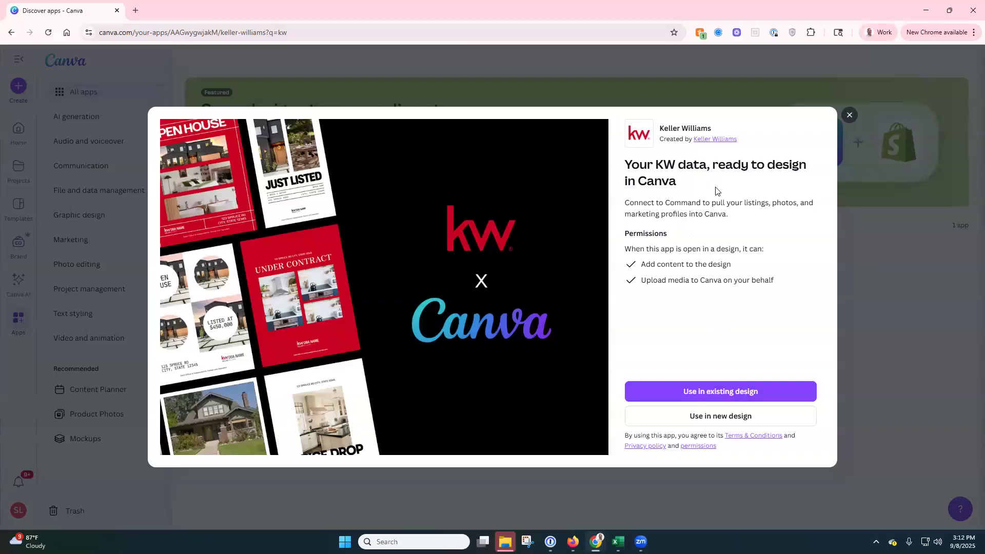
click(732, 423)
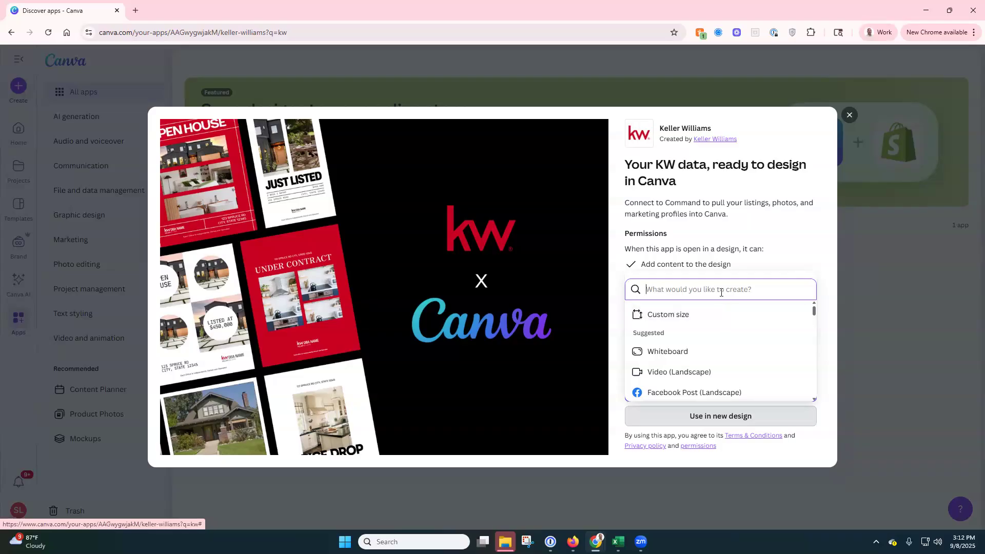
click(681, 393)
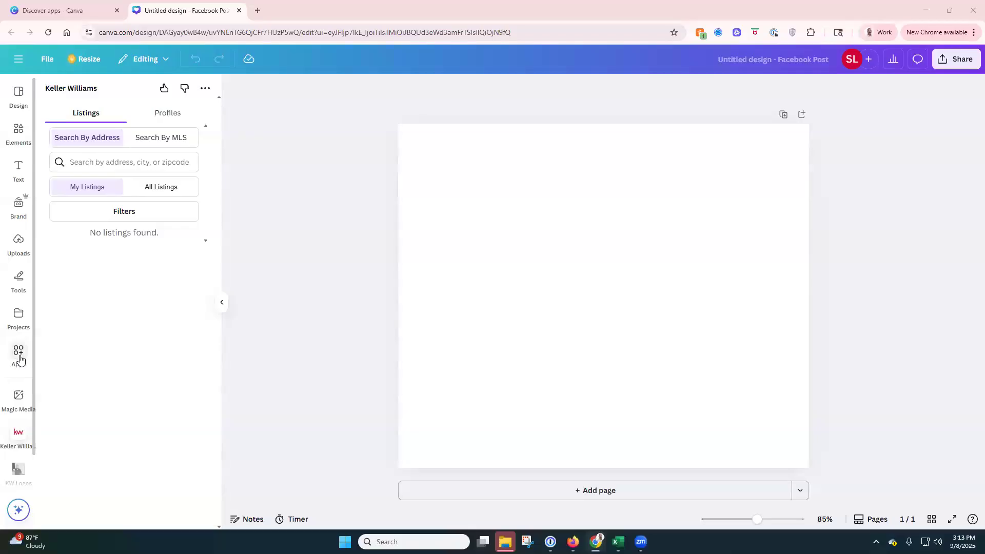
Step: Search the apps for 'kw' and open Keller Williams in the design
click(19, 358)
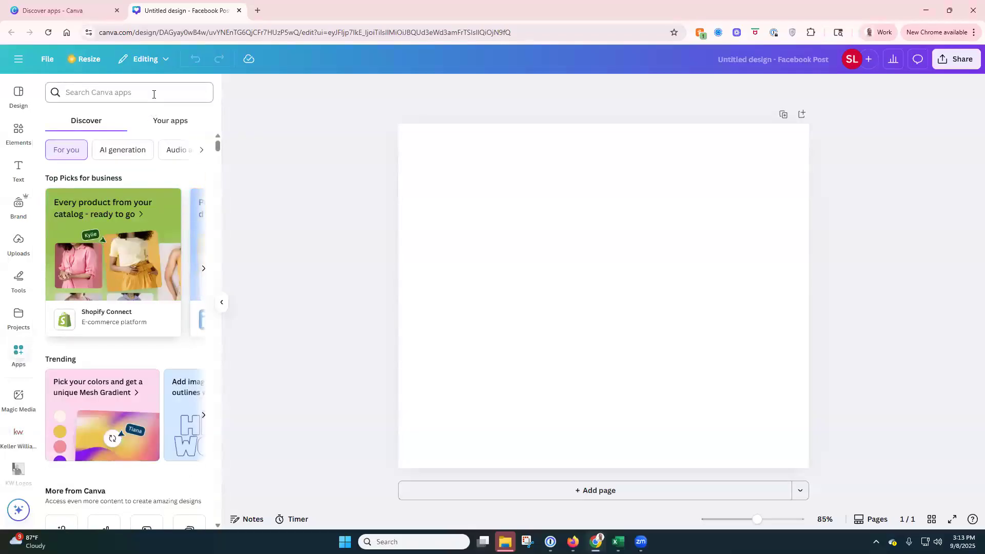
text(kw)
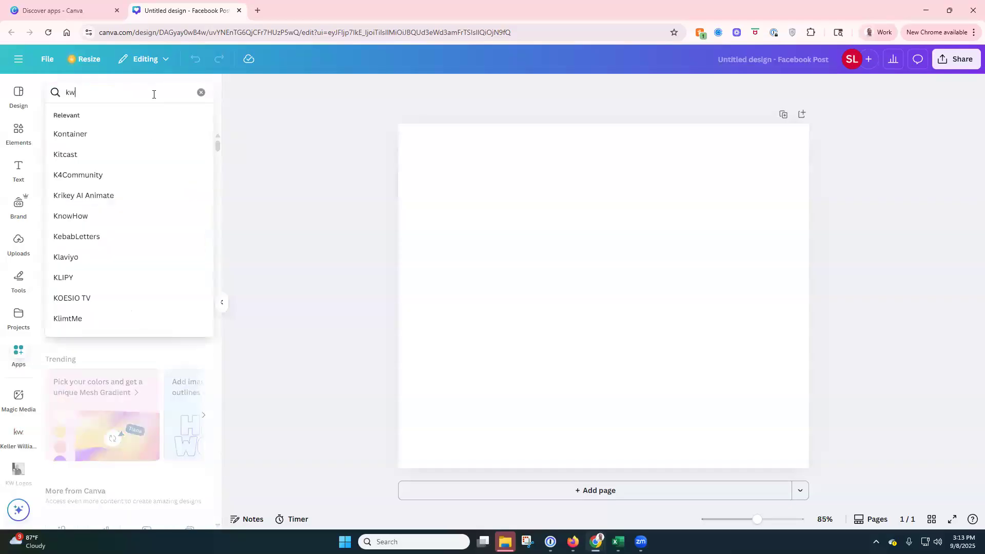
key(Return)
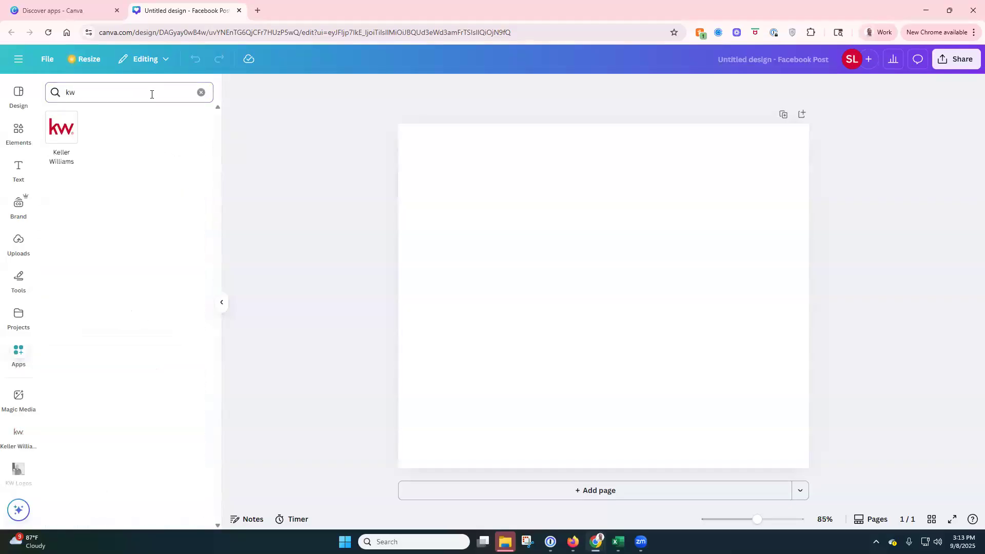
click(70, 134)
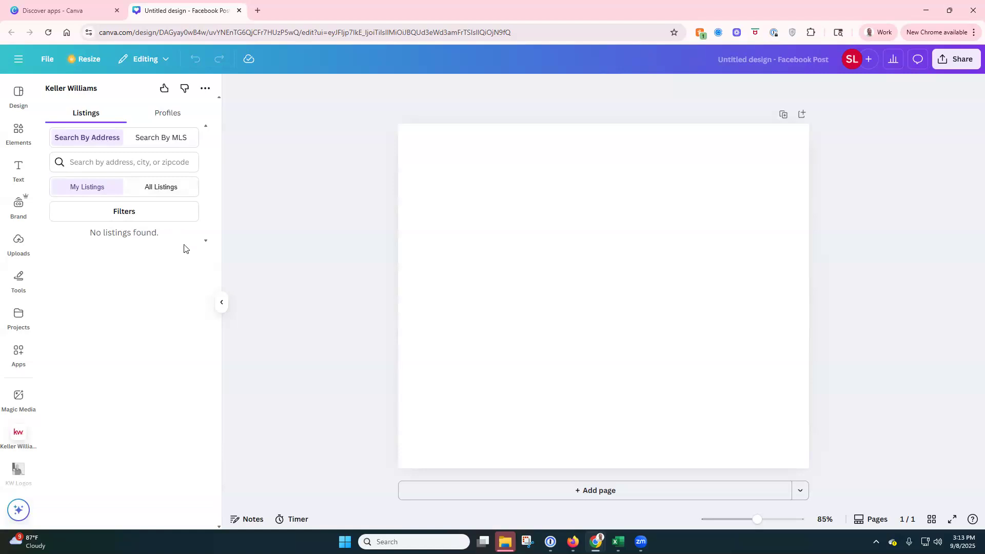
Step: Leave the blank design for Canva's Templates home page
scroll(33, 333, down, 2)
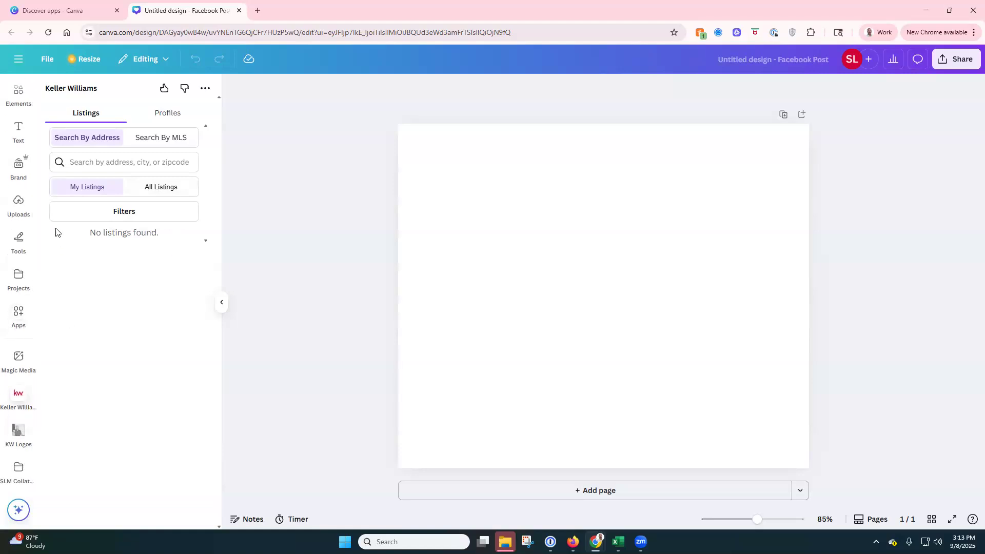
click(18, 59)
click(20, 134)
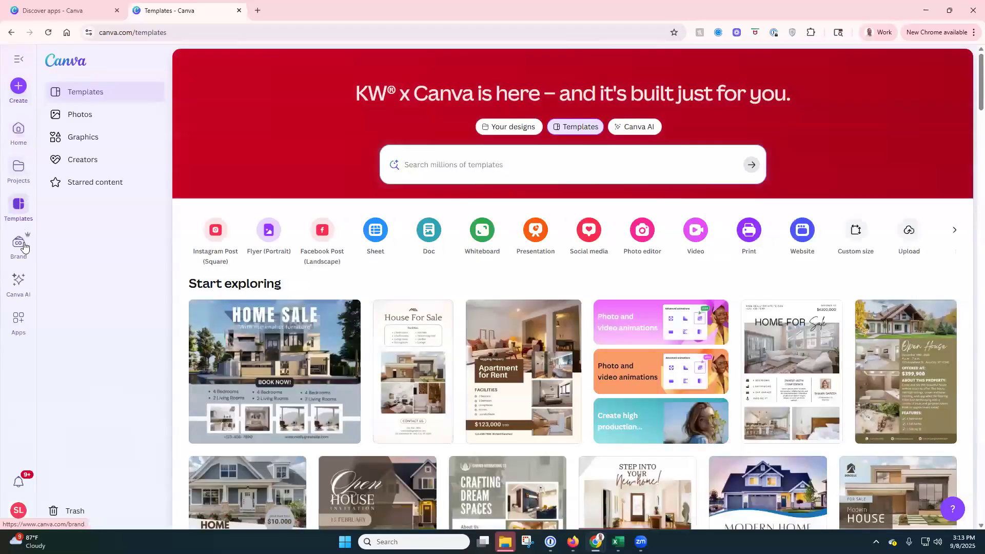
Step: Open the Modular Just Sold Flyer from the Brand Templates library
click(24, 250)
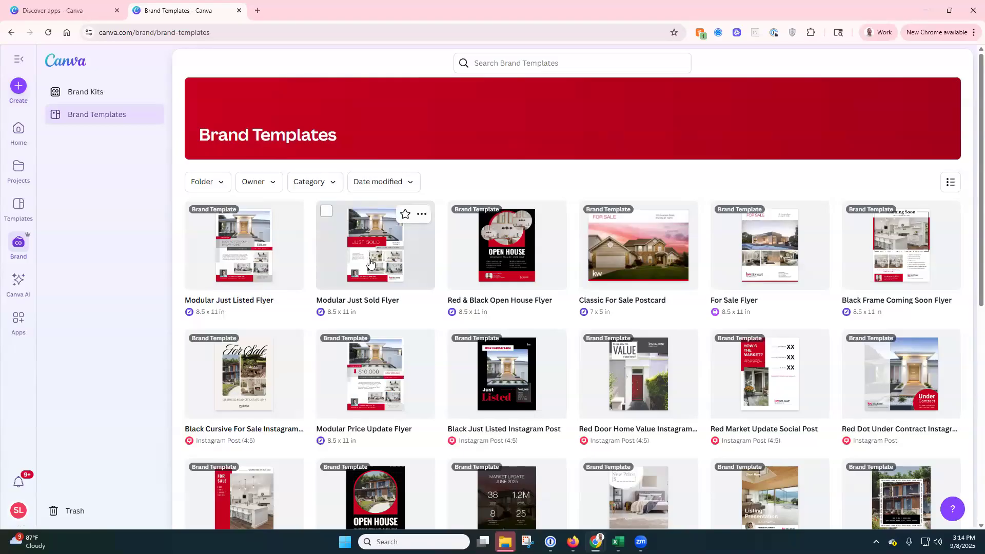
click(370, 263)
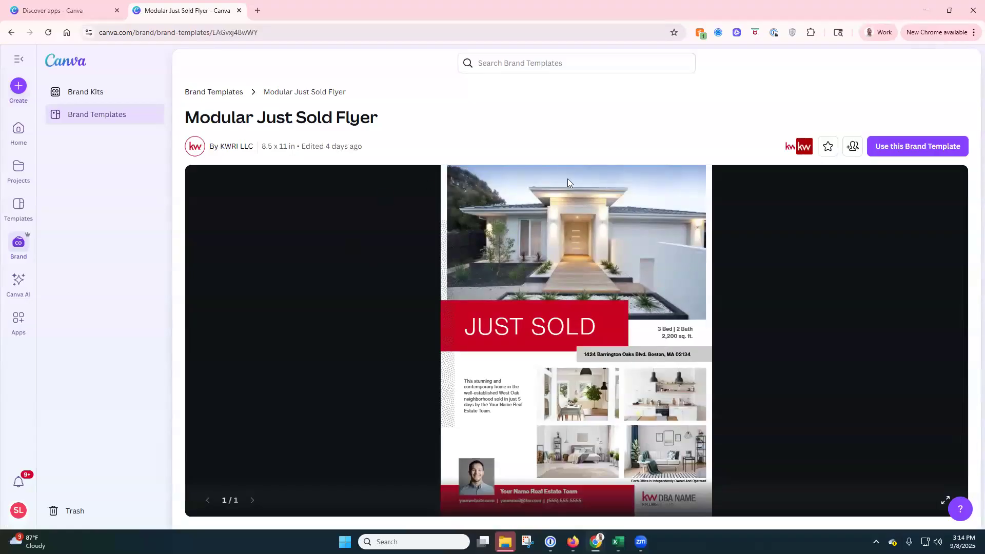
Step: Make an editable copy of the Modular Just Sold Flyer brand template
click(908, 151)
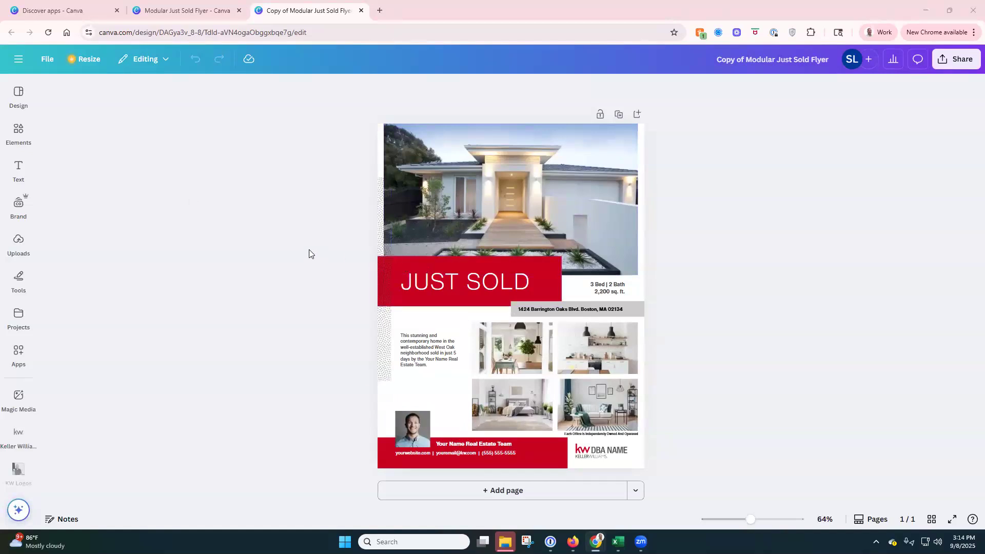
click(20, 359)
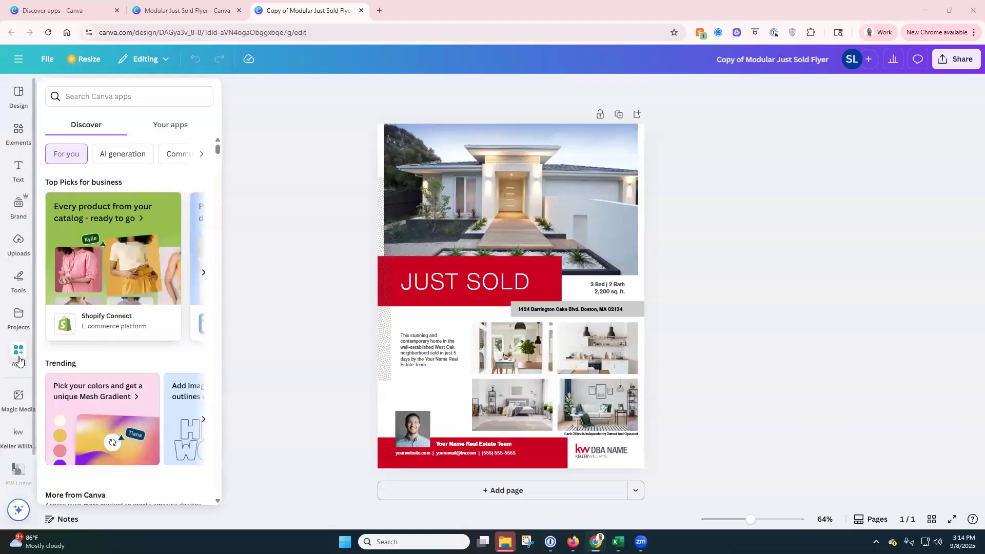
Step: Close the apps panel and return from the editor to the Templates page
click(18, 360)
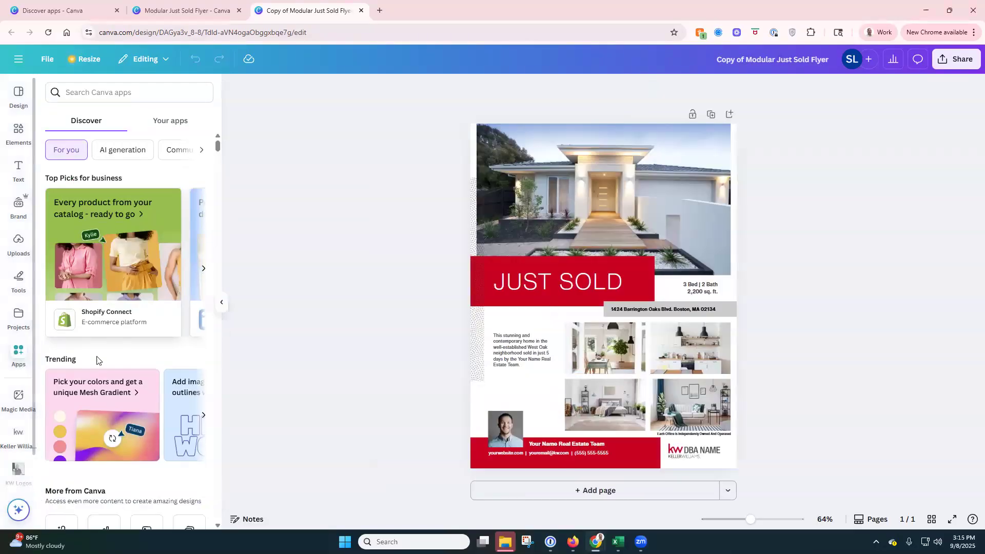
click(16, 359)
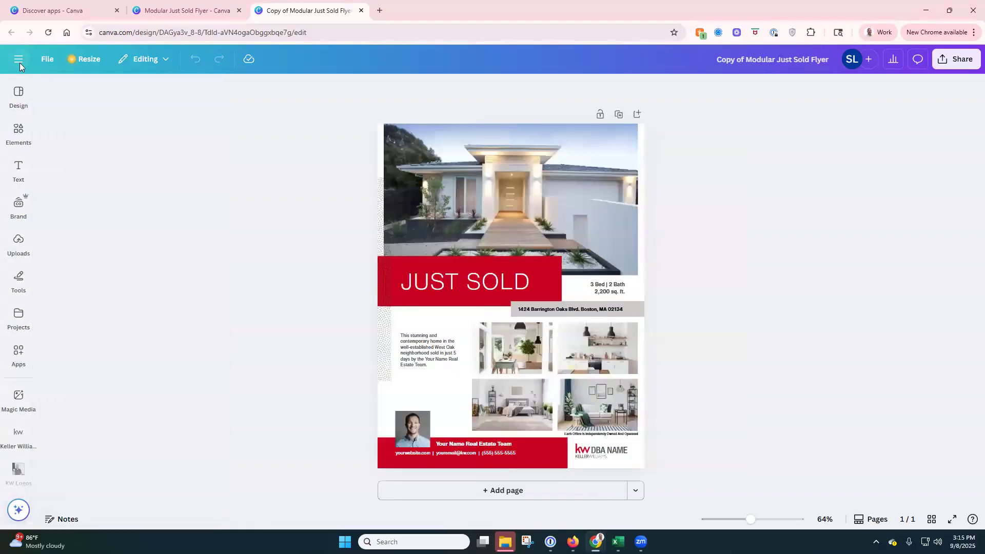
click(18, 60)
click(20, 191)
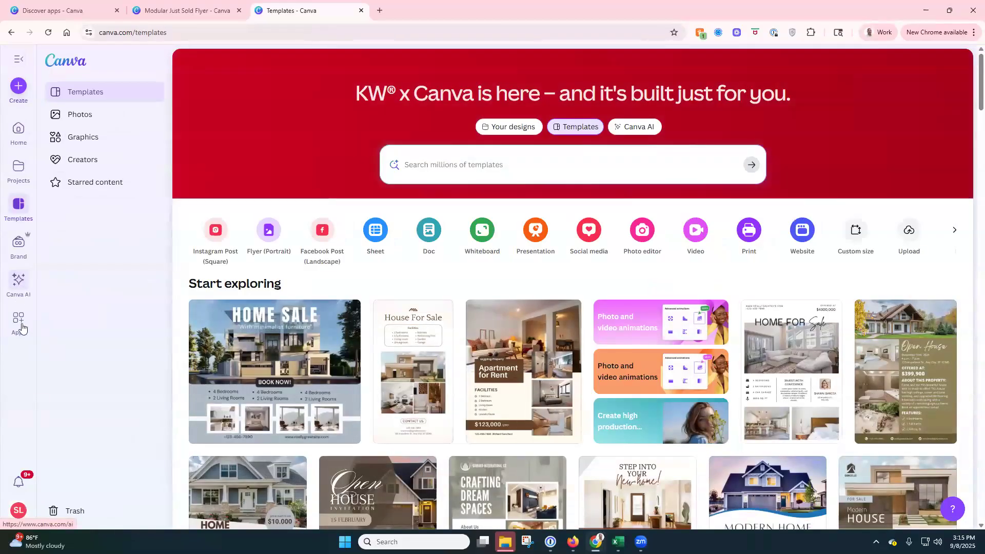
Step: Search the apps directory for 'kw' to find the Keller Williams app
click(21, 327)
click(258, 229)
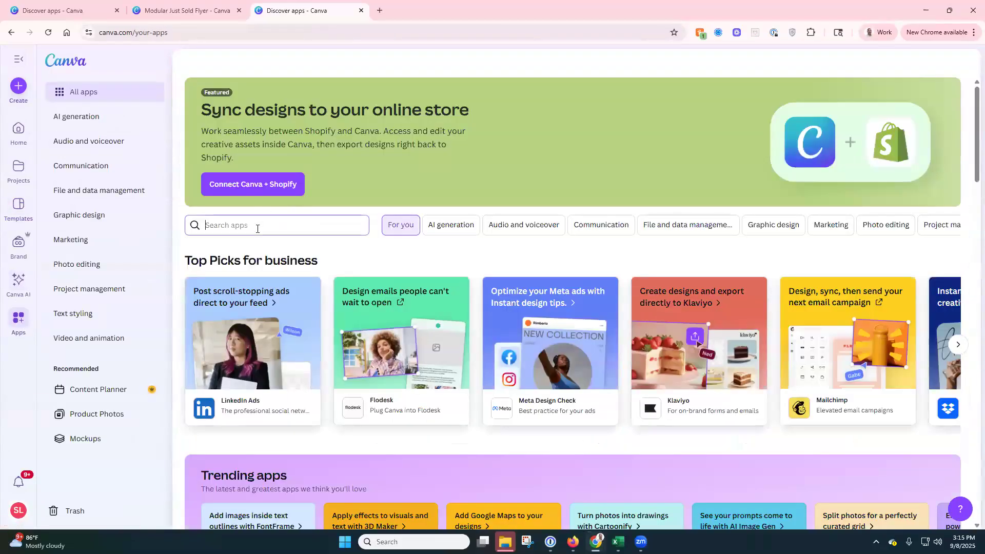
text(kw)
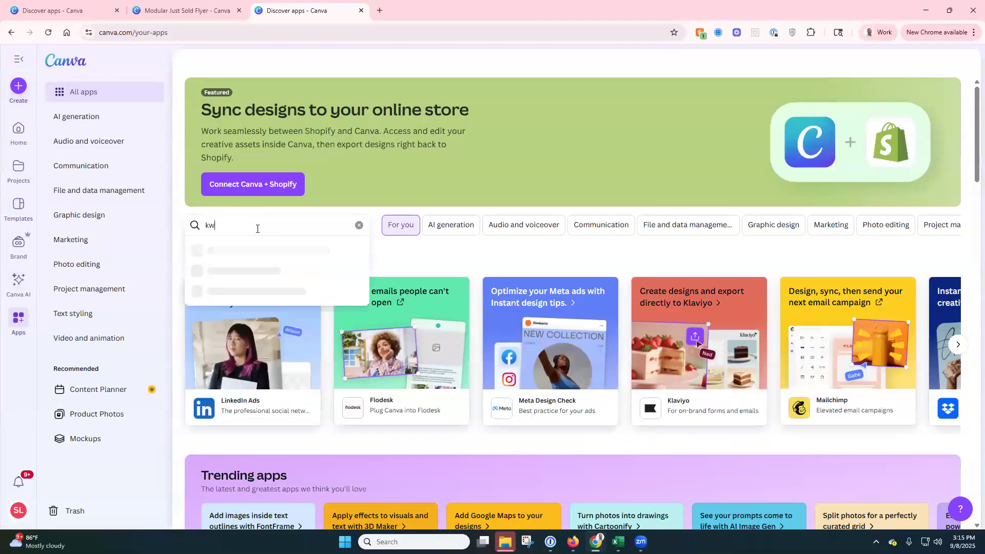
key(Return)
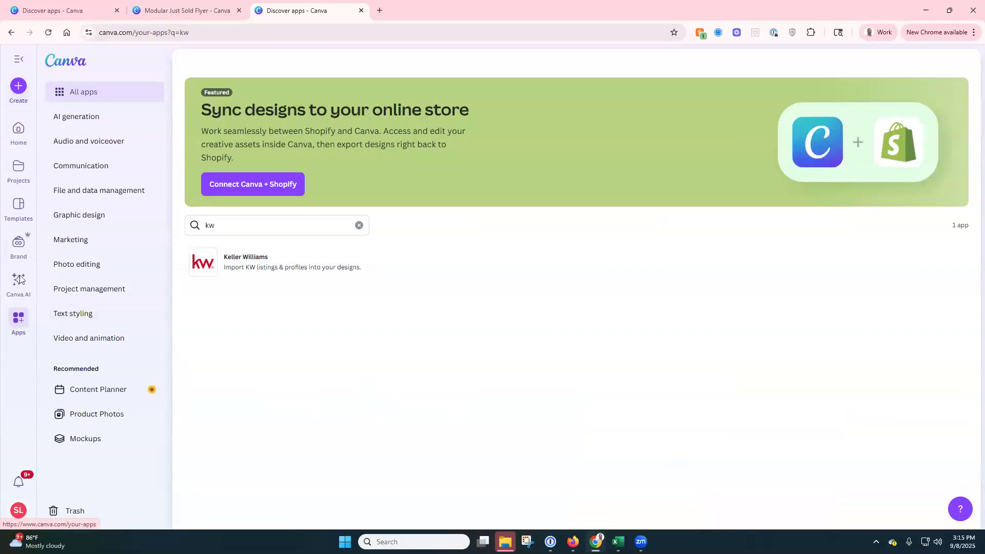
click(19, 244)
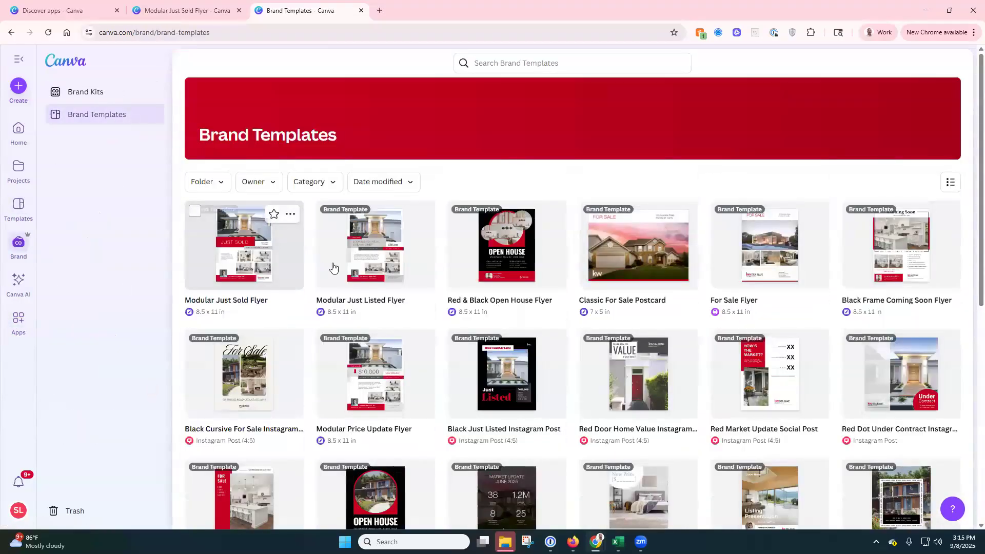
Step: Open another editable copy of the Modular Just Sold Flyer from Home's recent designs
click(279, 263)
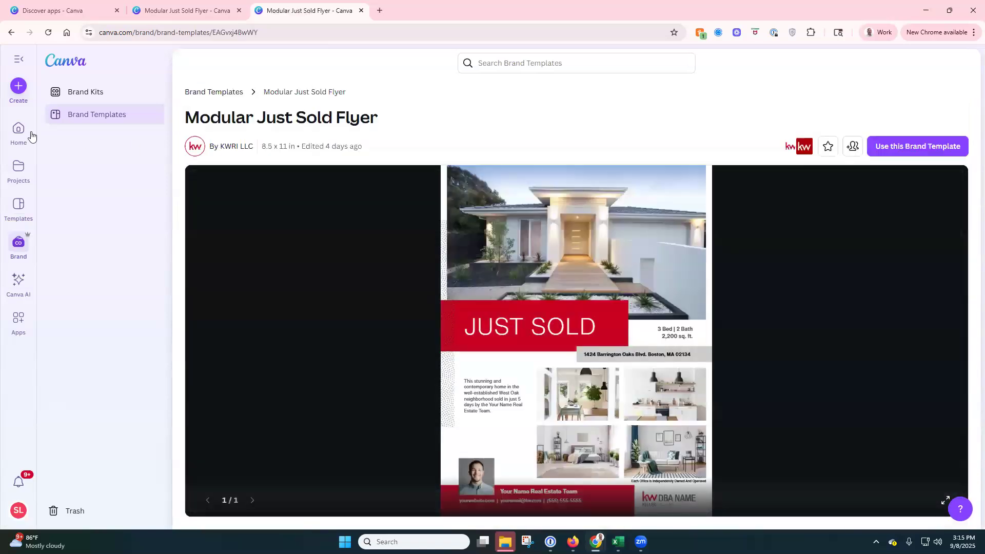
click(31, 134)
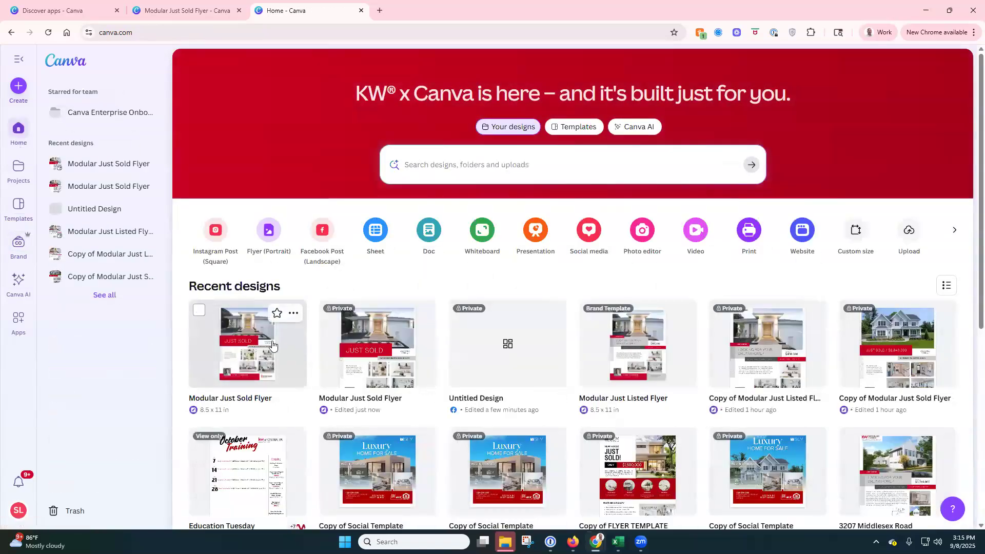
click(267, 345)
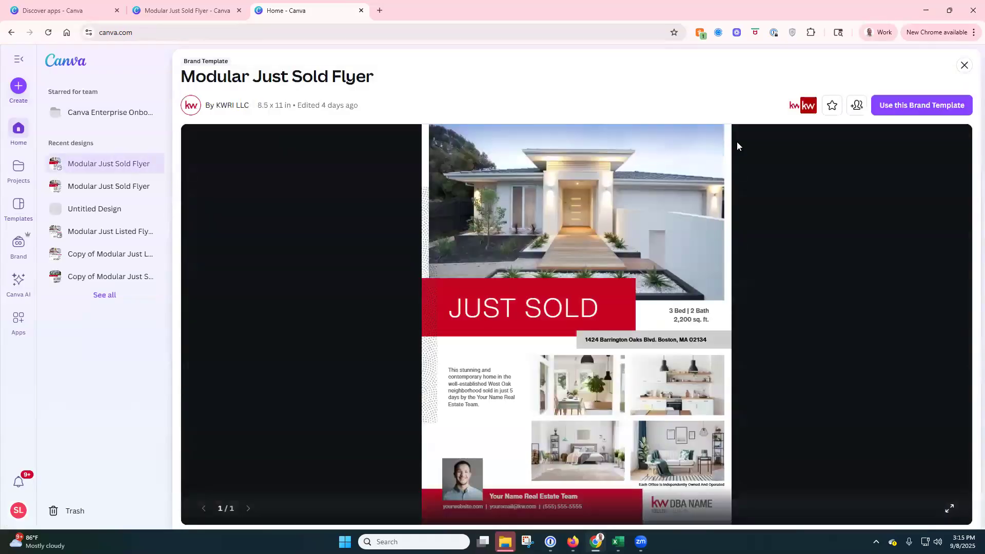
click(897, 109)
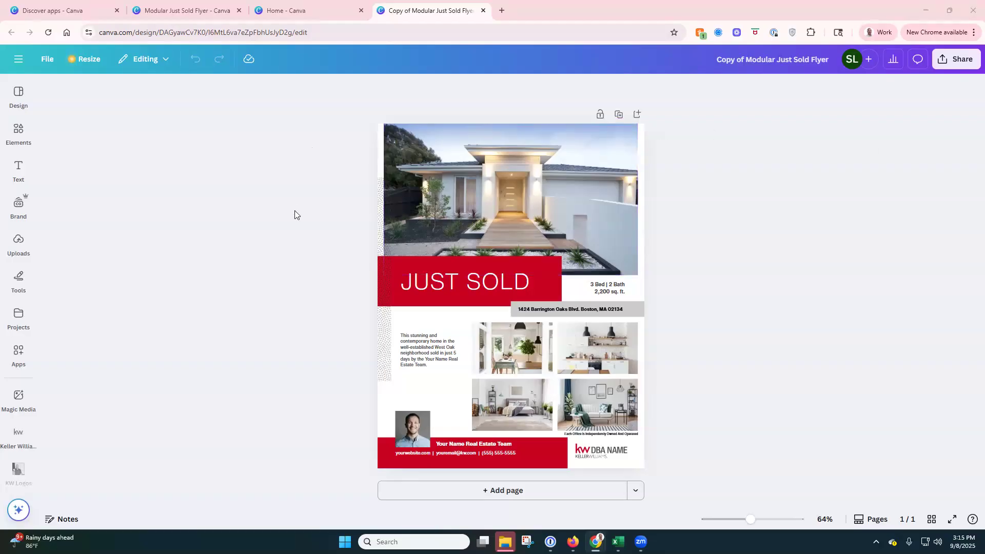
Step: Show all 2611045 Keller Williams listings beside the flyer and scroll through them
click(19, 437)
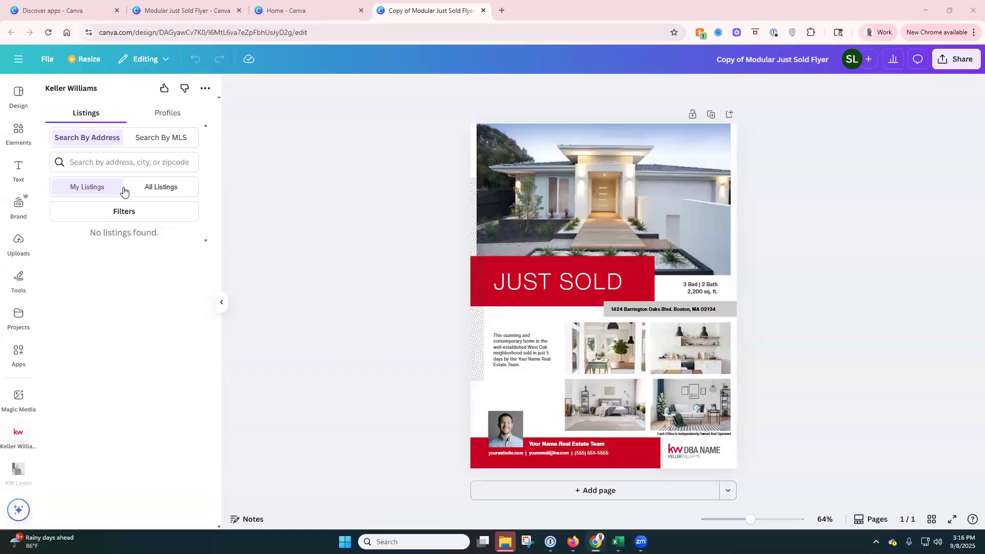
click(162, 188)
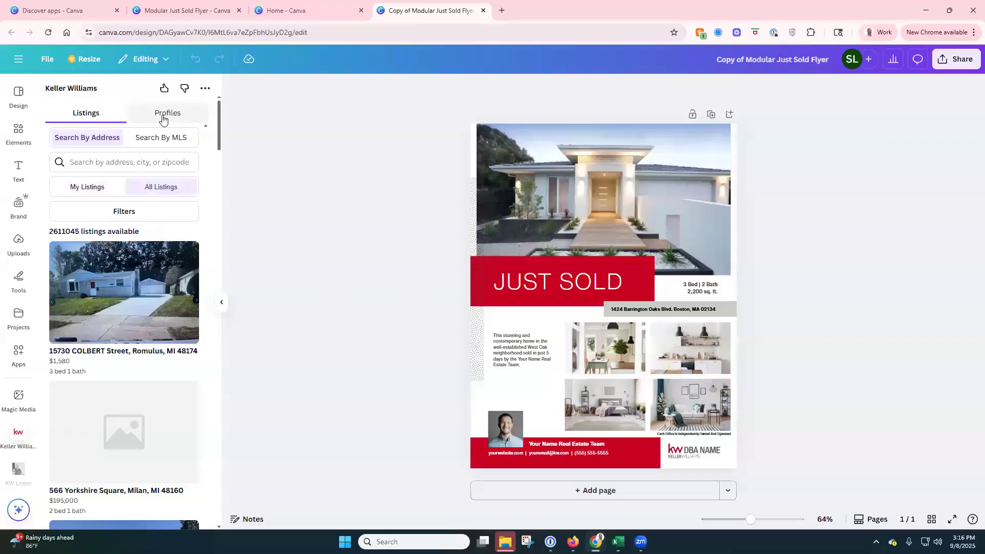
click(163, 118)
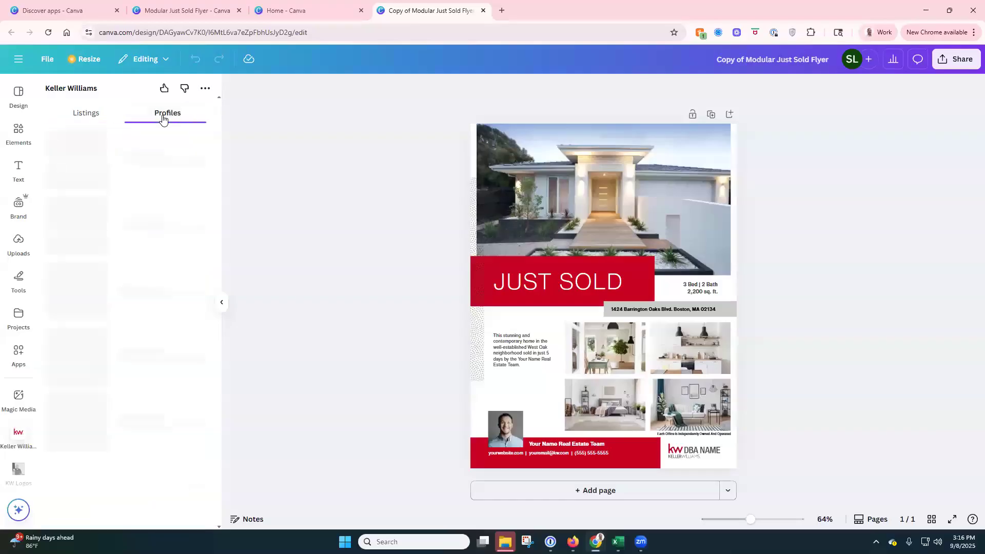
click(89, 118)
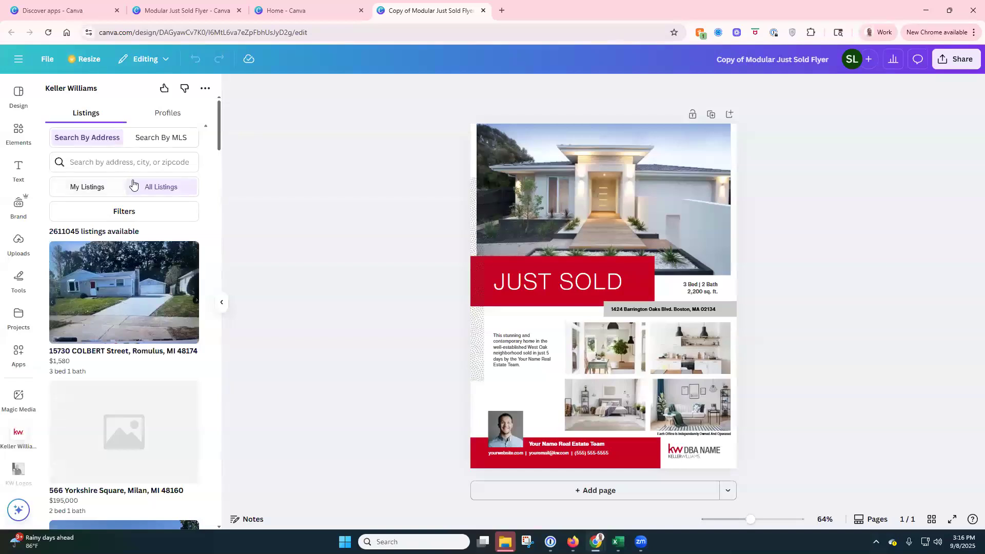
scroll(135, 184, down, 6)
scroll(135, 185, down, 15)
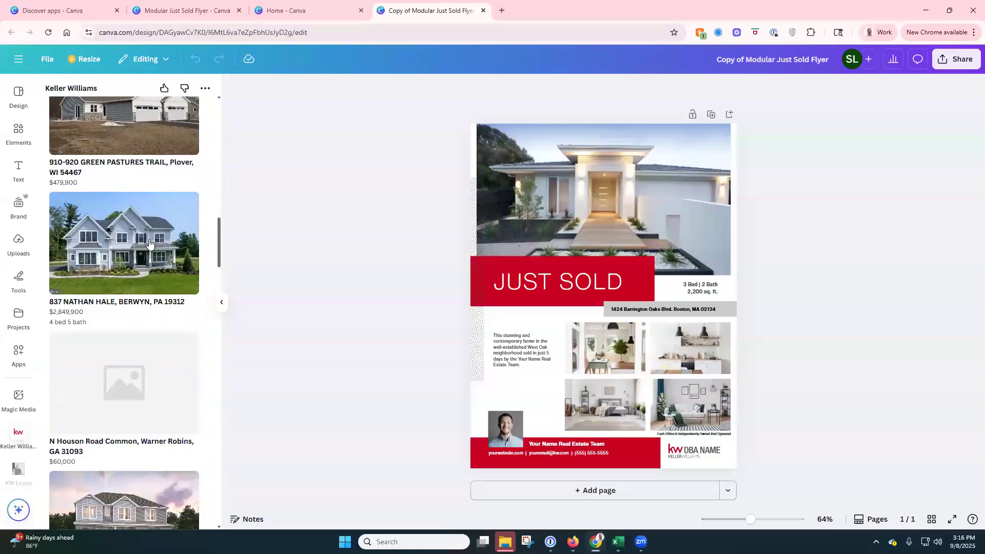
click(150, 244)
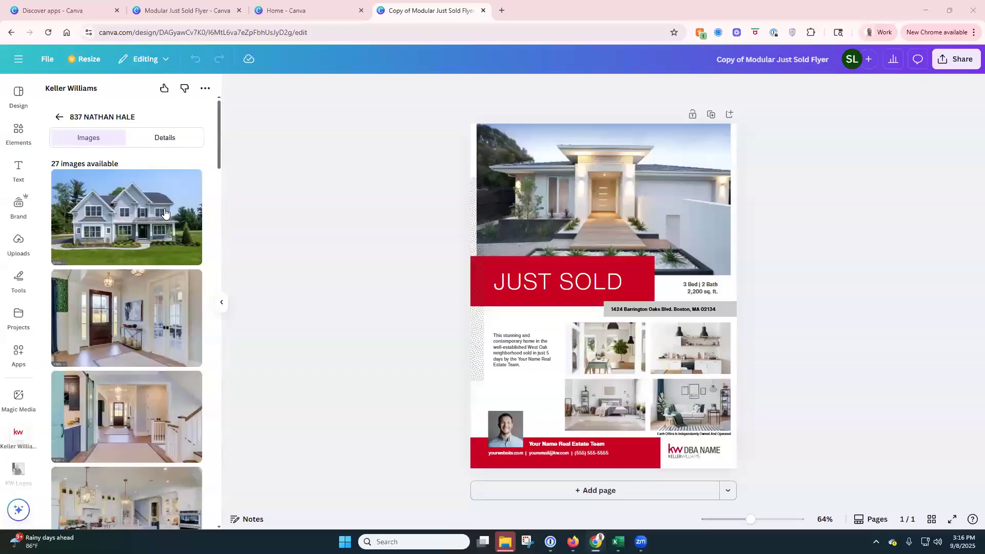
click(566, 289)
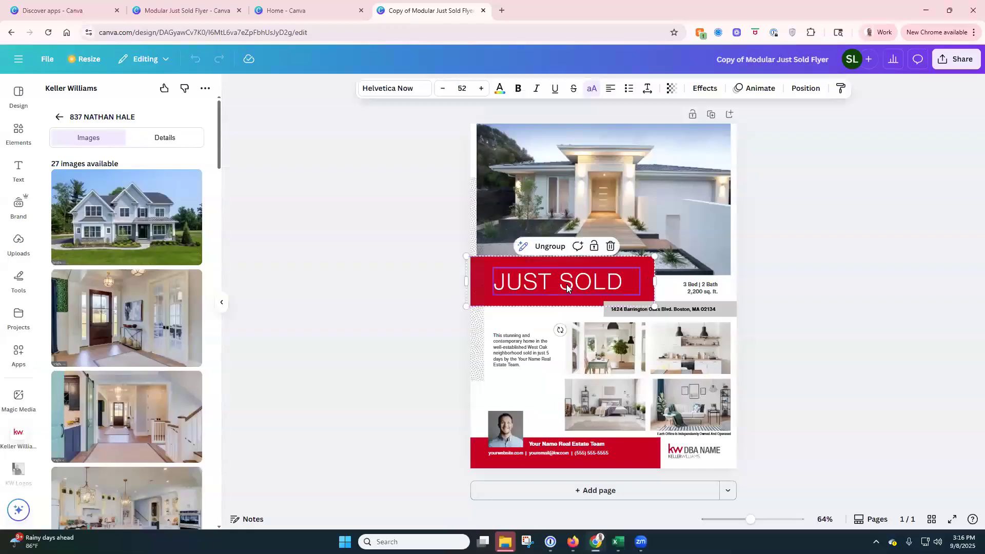
double_click(565, 284)
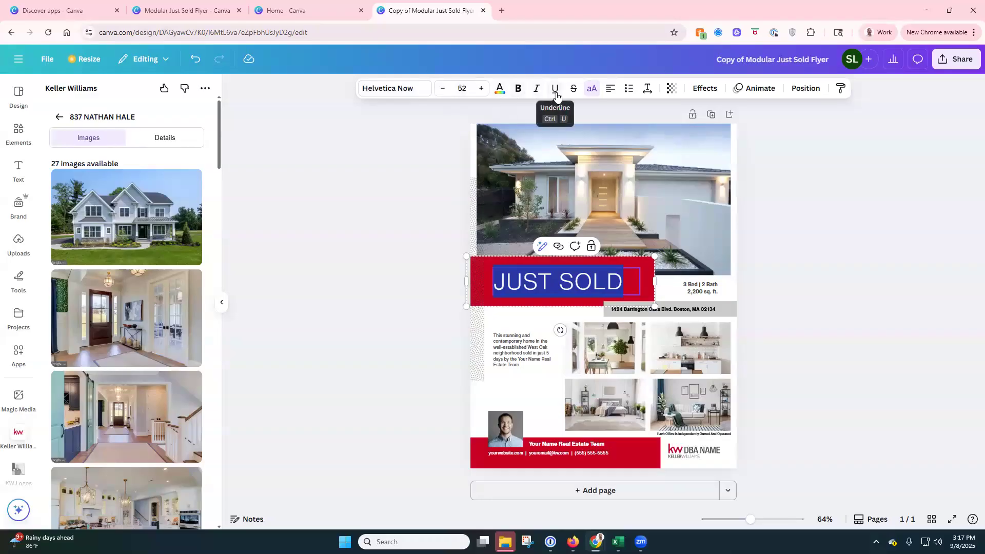
click(333, 168)
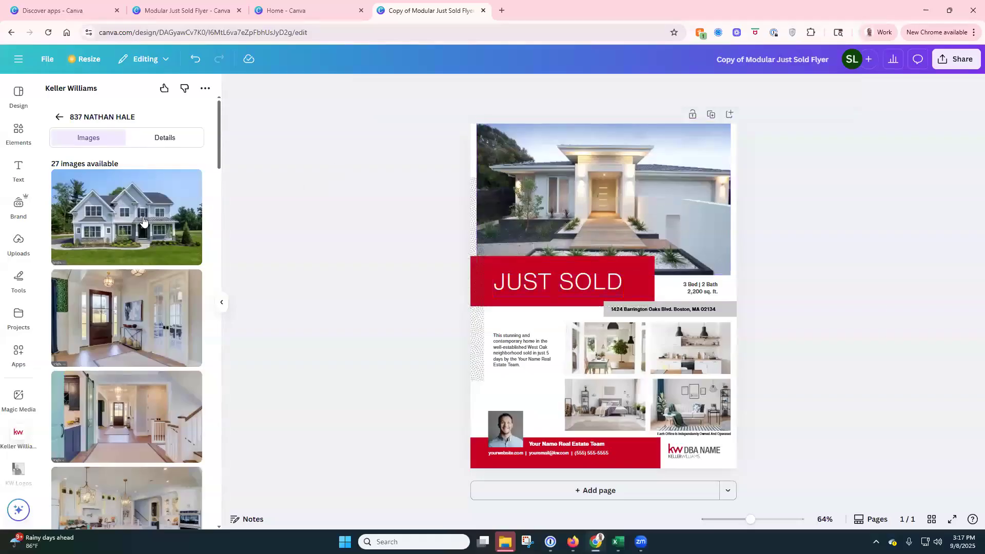
Step: Drop the listing house into the top photo and kitchen, living-room and bedroom shots into the grid
drag(143, 221, 509, 191)
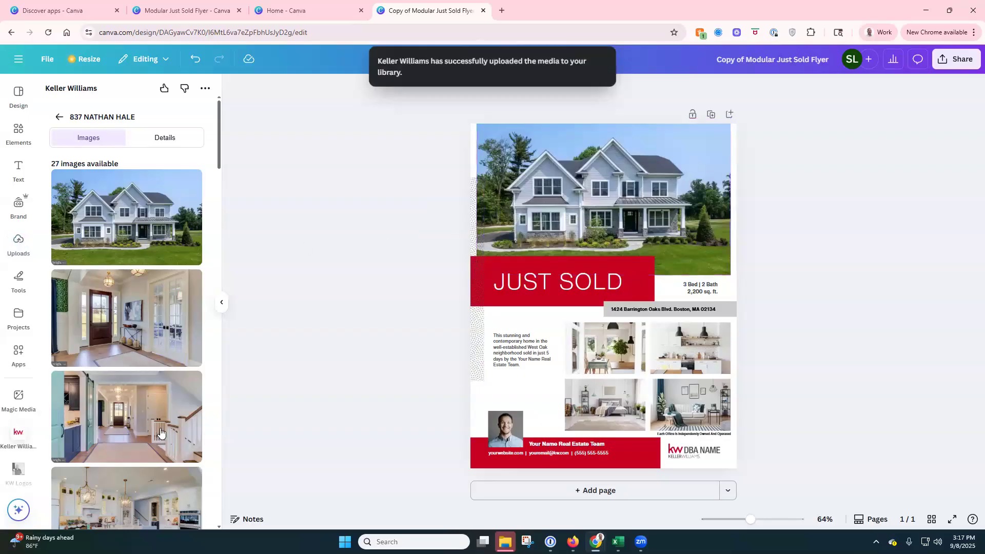
scroll(154, 313, down, 4)
drag(193, 306, 595, 331)
scroll(140, 336, down, 3)
drag(151, 303, 689, 332)
scroll(162, 266, down, 8)
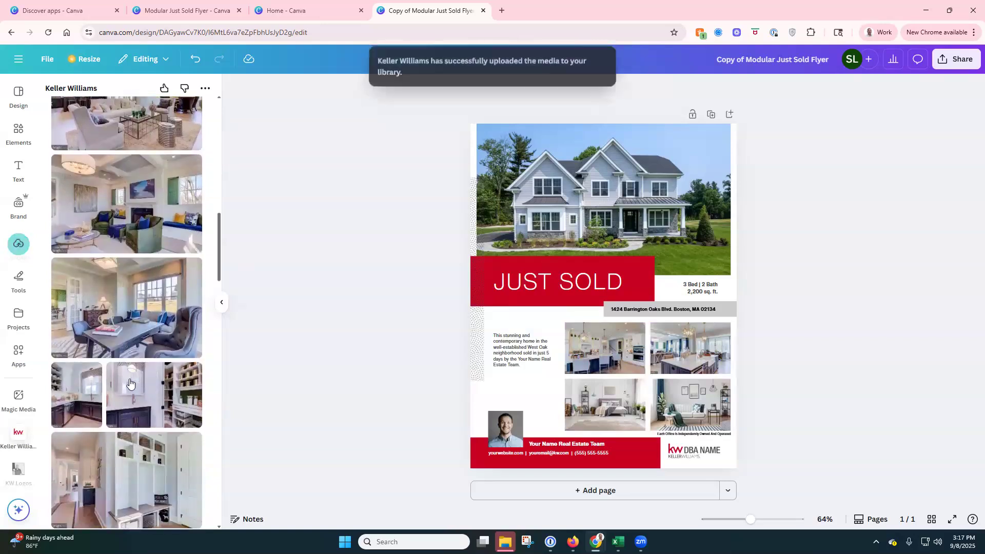
drag(138, 216, 588, 413)
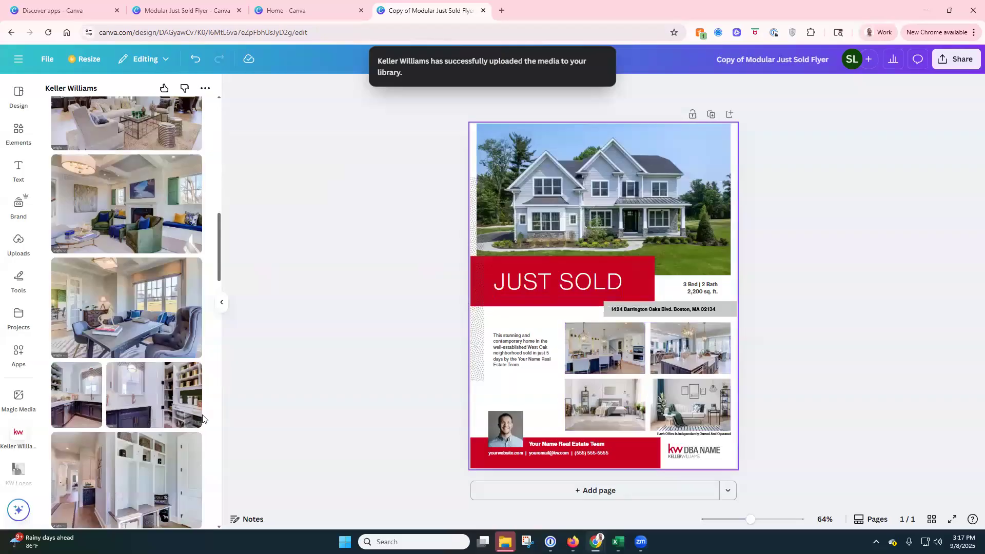
scroll(132, 337, down, 6)
drag(131, 337, 709, 404)
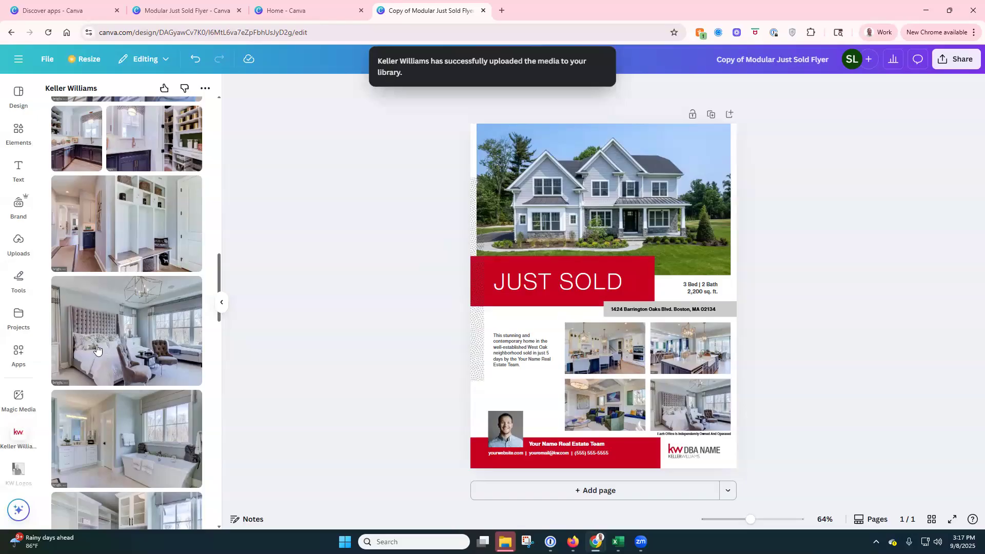
scroll(98, 349, up, 15)
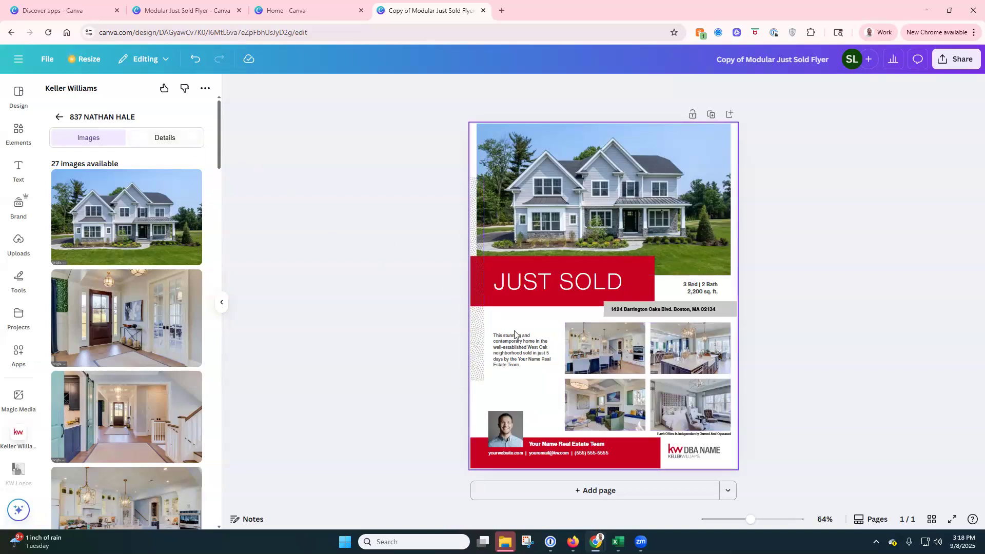
click(609, 346)
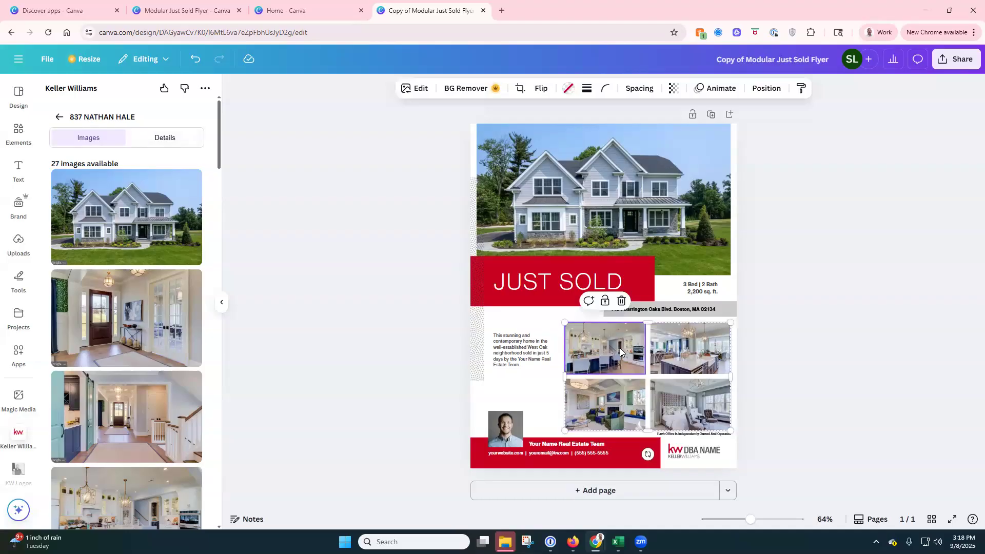
key(Delete)
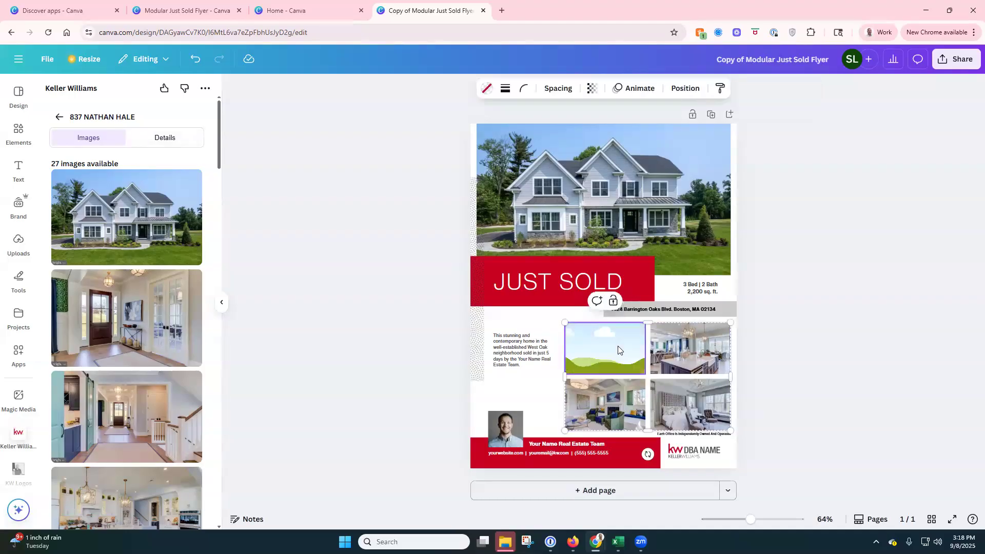
key(Delete)
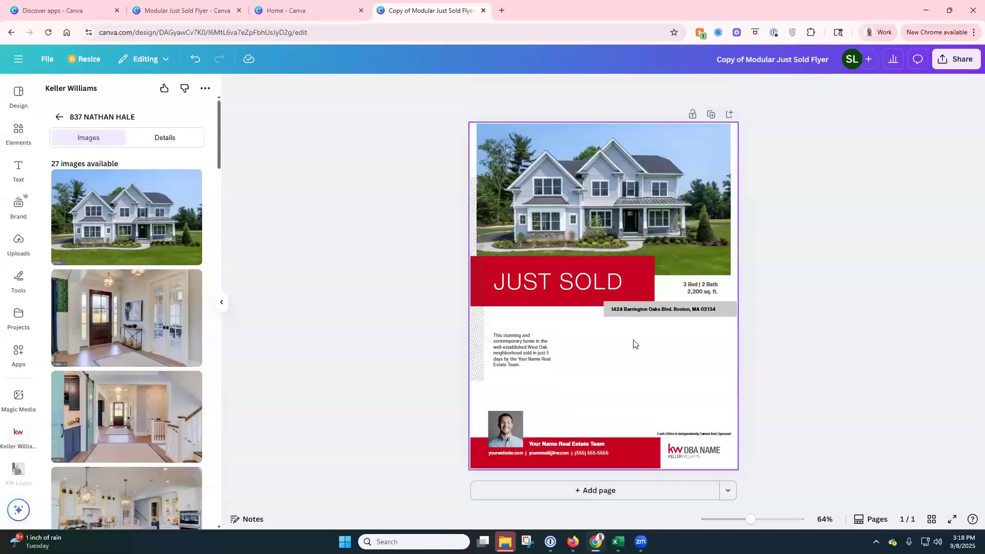
click(193, 59)
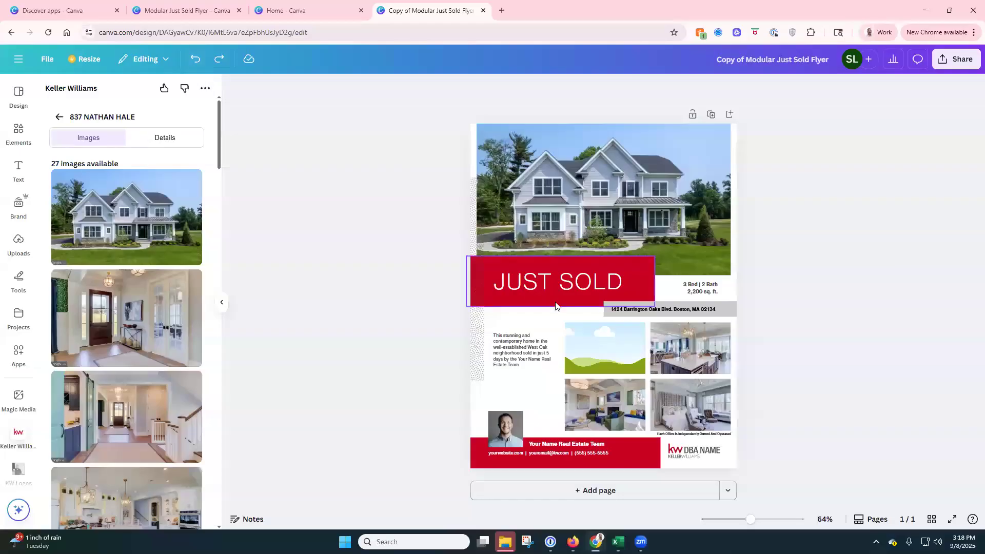
click(621, 344)
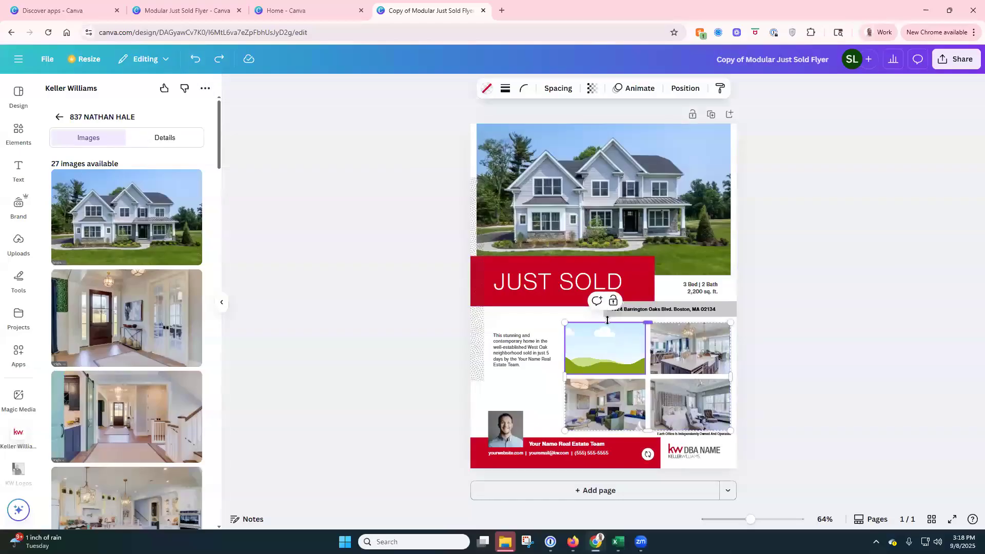
click(195, 60)
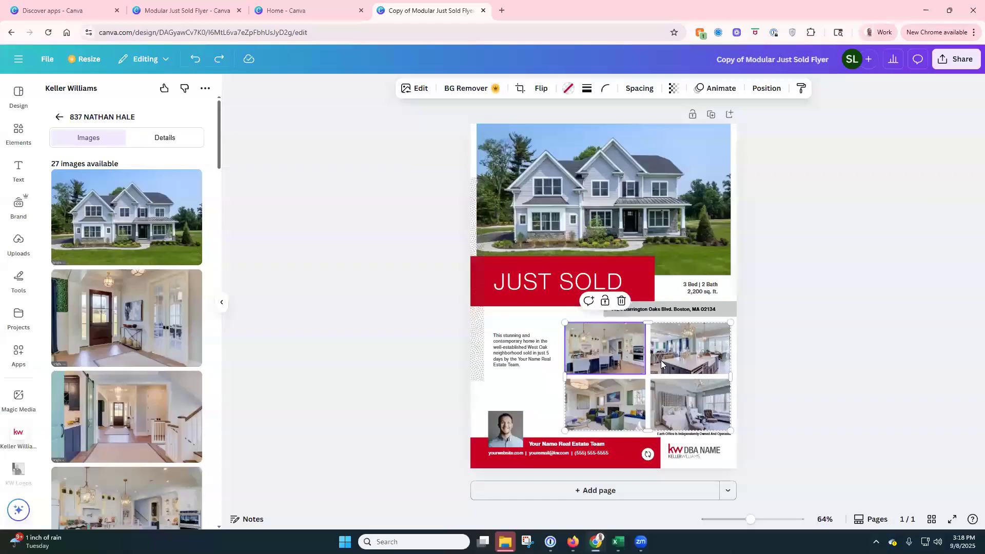
click(818, 302)
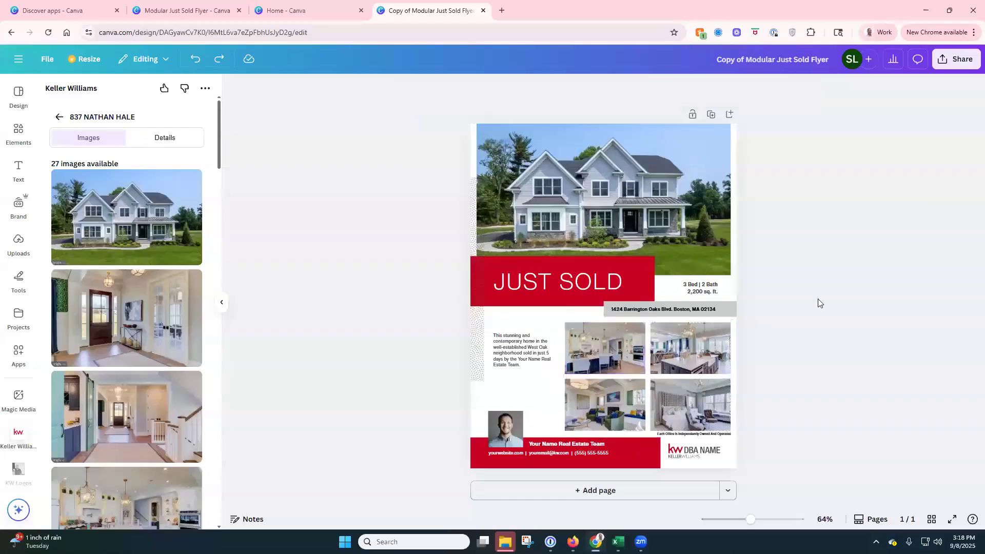
Step: Place the listing's street address in the gray address bar and enlarge it to size 14
click(173, 136)
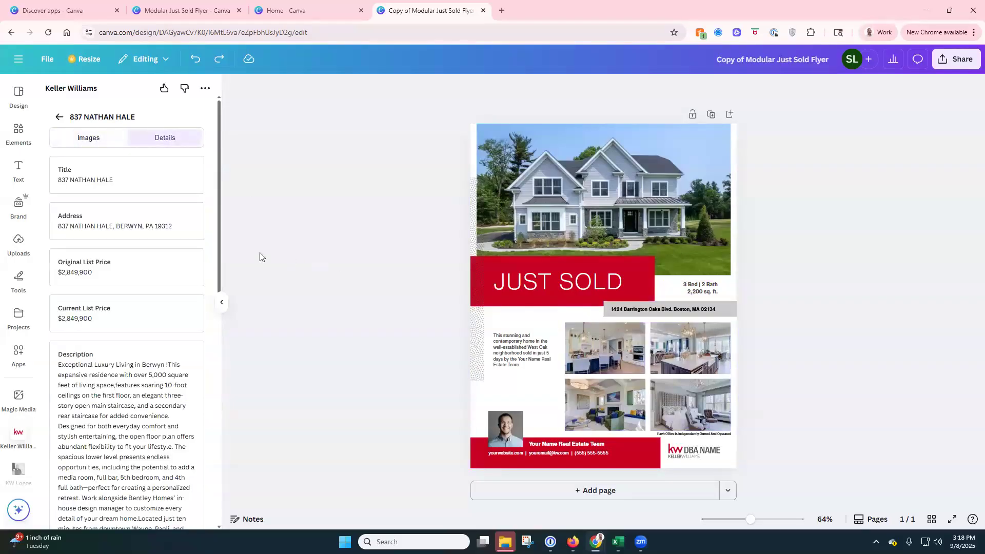
drag(115, 227, 655, 309)
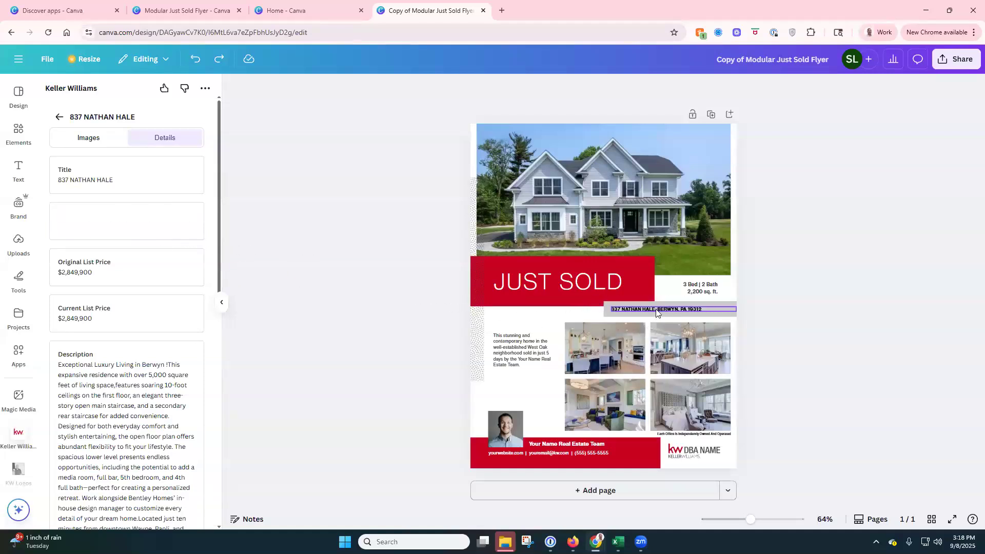
drag(655, 309, 655, 308)
double_click(670, 309)
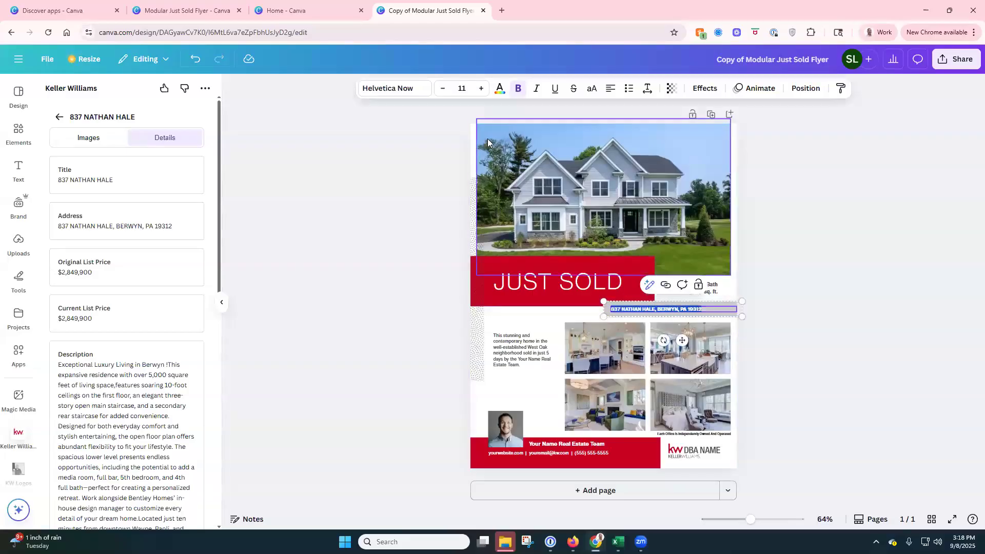
click(481, 88)
click(481, 88)
click(481, 92)
click(481, 91)
click(885, 255)
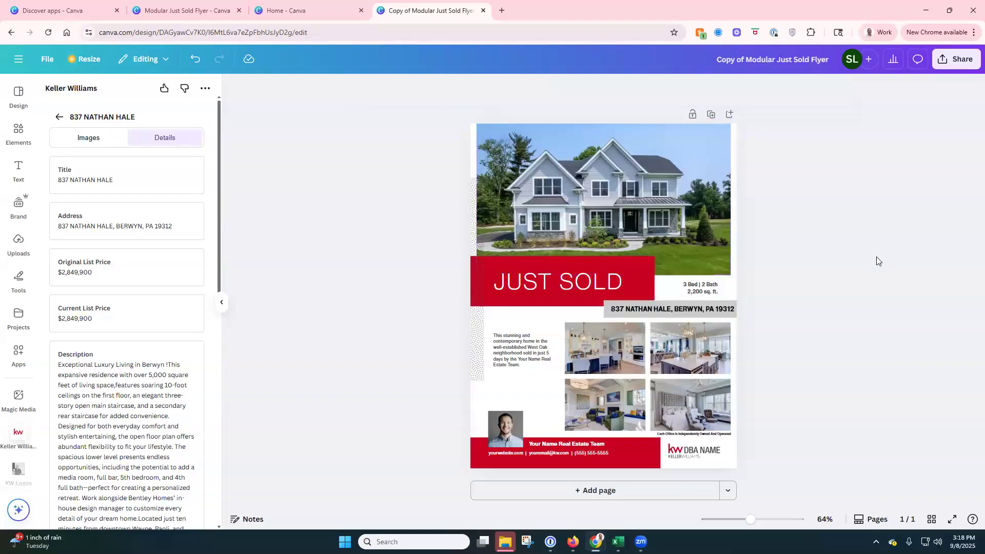
Step: Replace the room-count text with '4 Bed / 5 Baths' and '5235 SQFT' on the next line
click(688, 287)
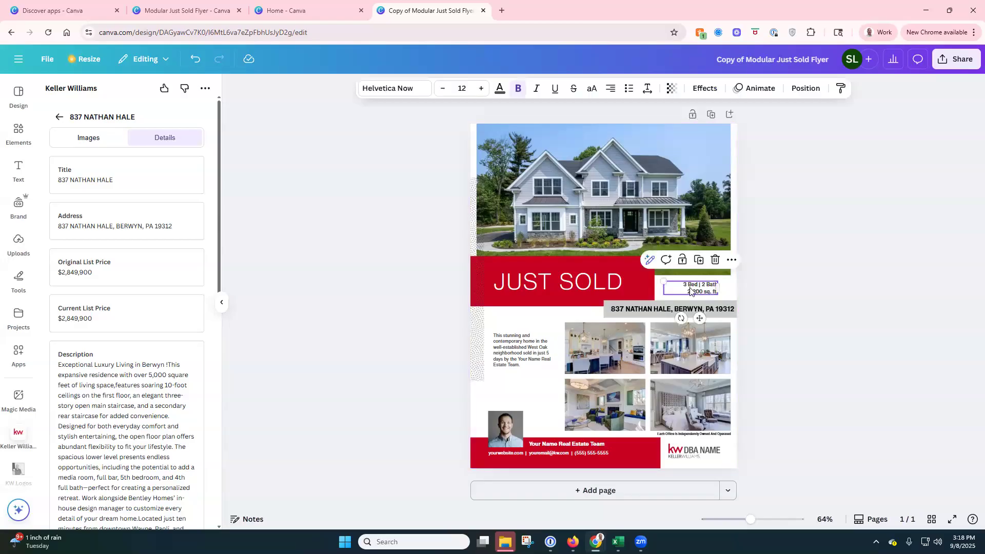
scroll(123, 272, down, 7)
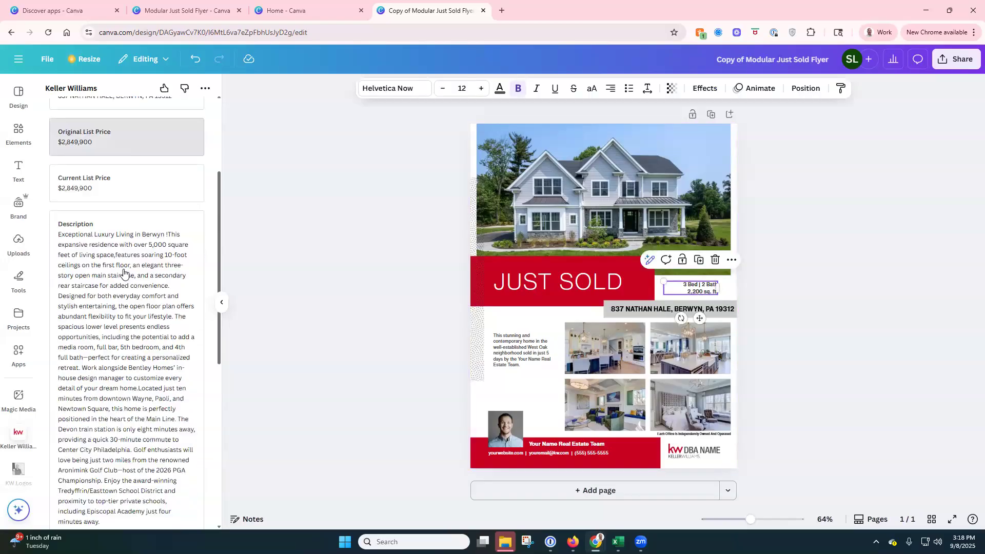
scroll(123, 272, down, 3)
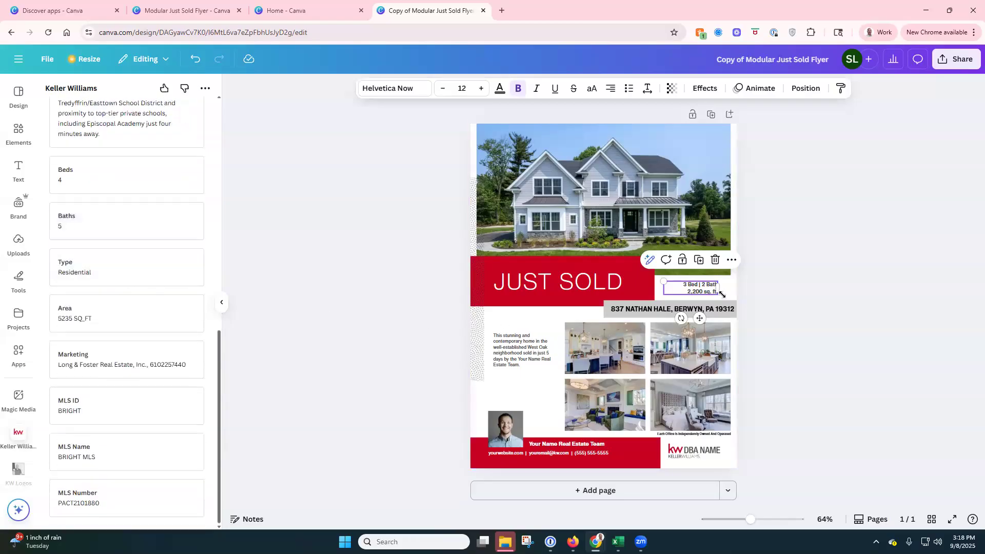
double_click(700, 289)
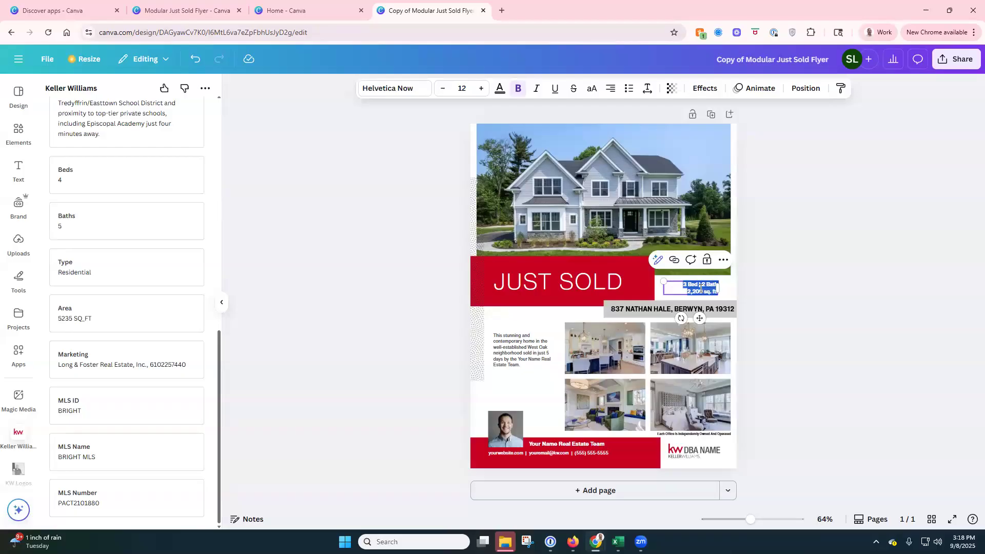
text(4 Bed /)
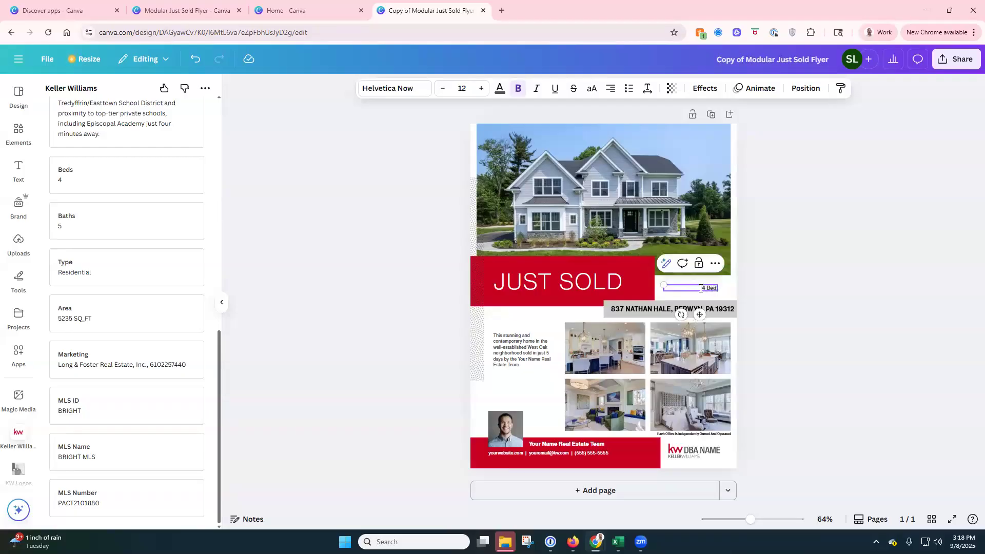
text( 5 Baths)
key(Return)
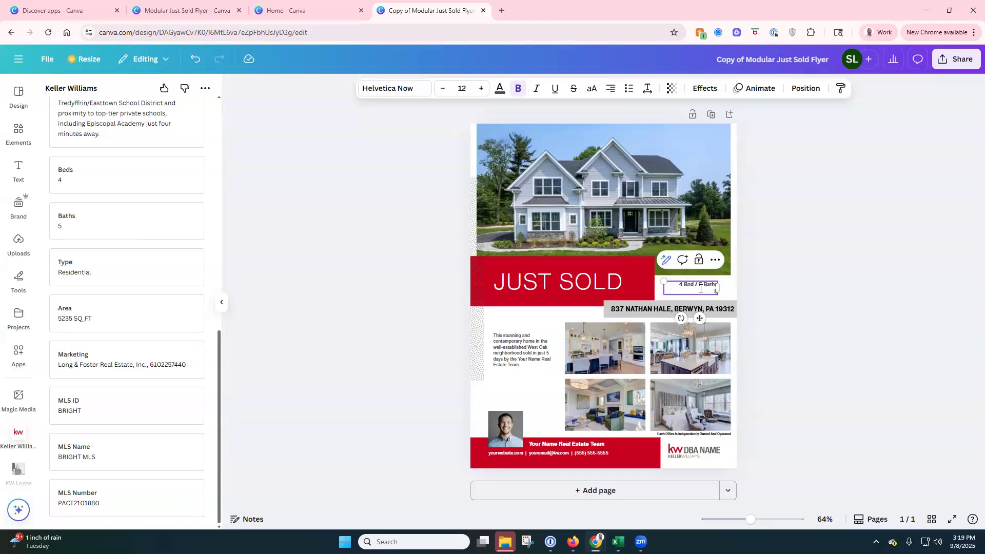
text(SQFT)
Step: Drop the listing's full Description text into the flyer's small description box, shown at size 3.6
scroll(123, 203, up, 5)
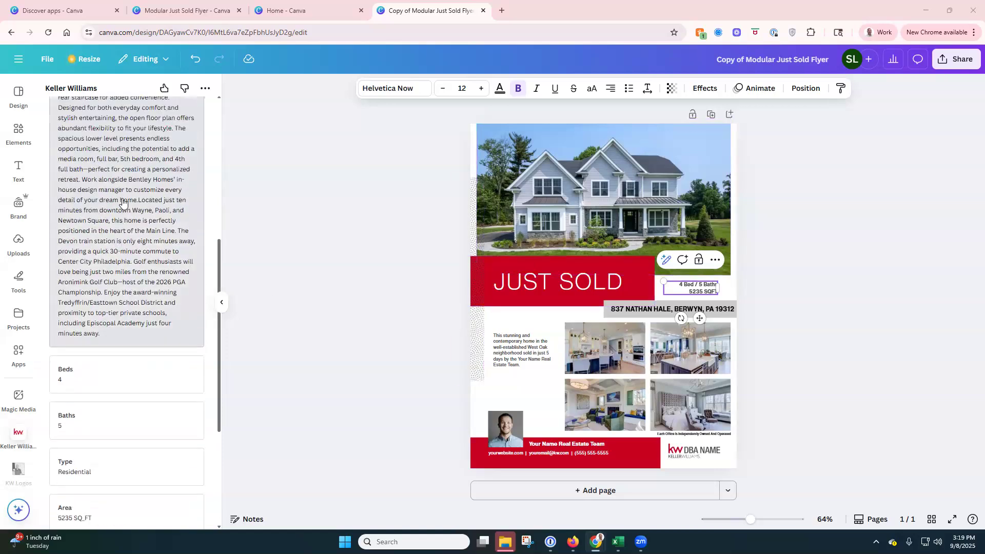
scroll(130, 204, up, 2)
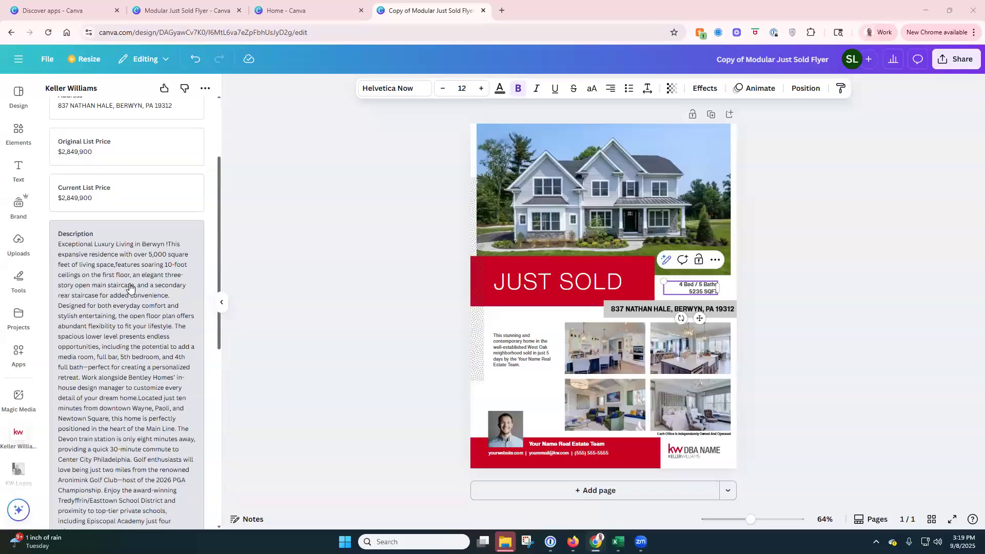
drag(127, 270, 520, 359)
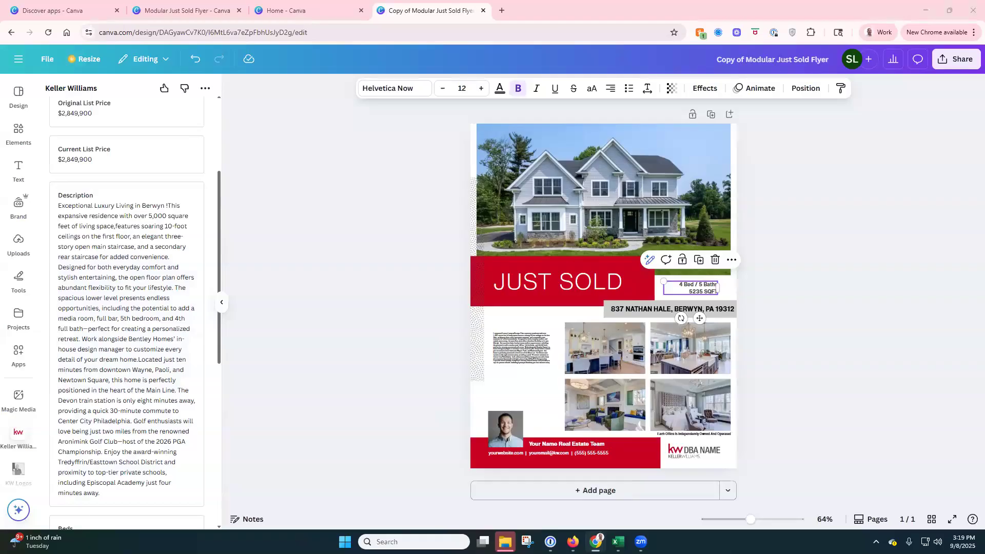
click(537, 348)
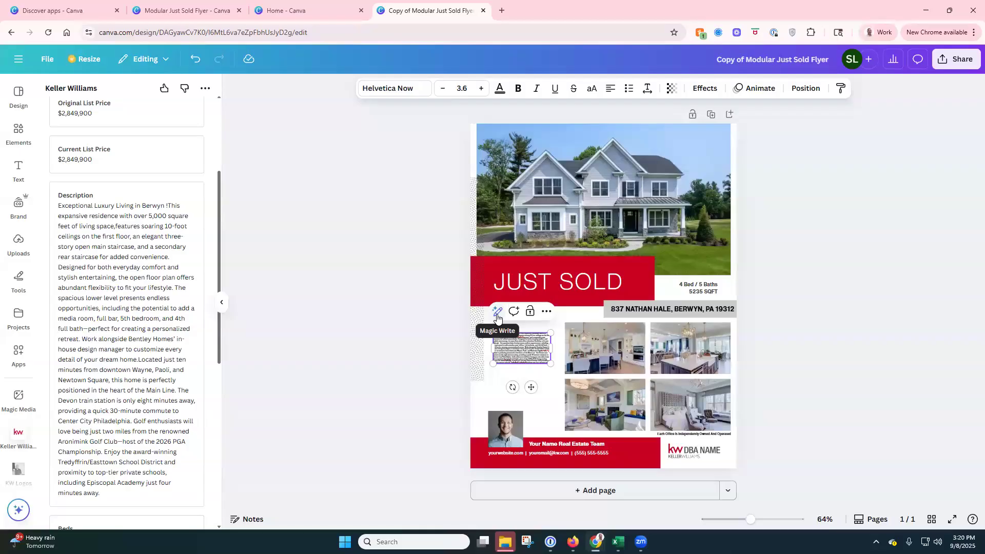
Step: Shorten the description with Magic Write using 'Please make it half the length' and replace it
click(497, 318)
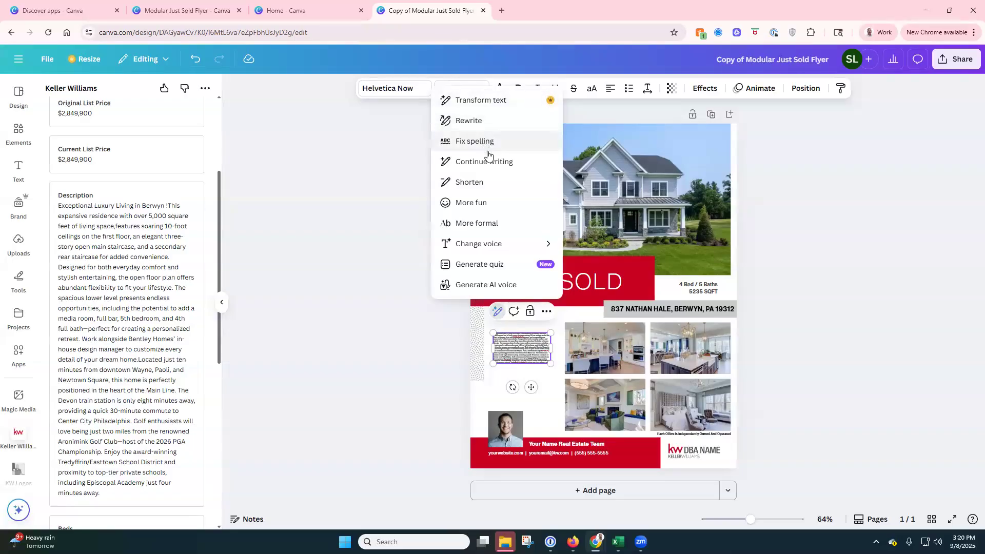
click(482, 182)
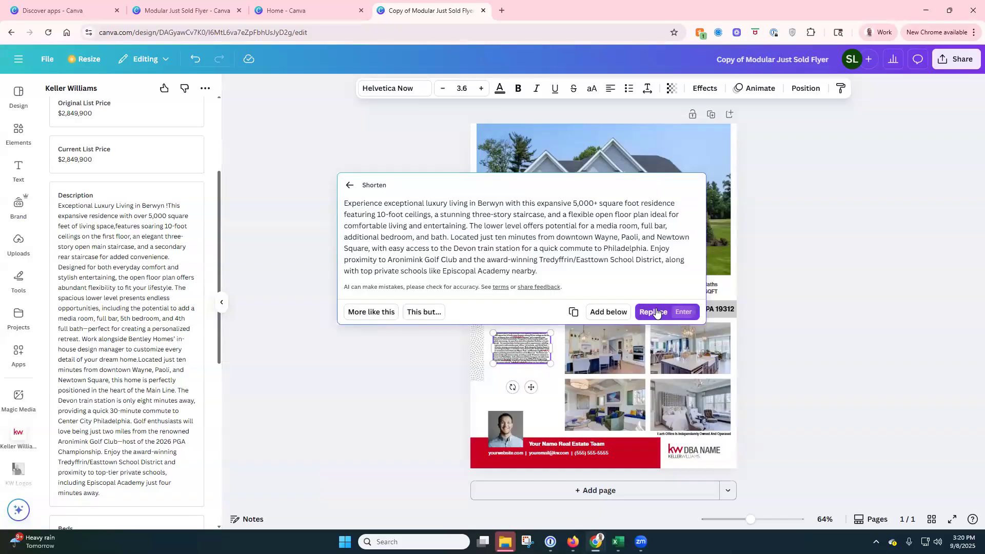
click(424, 313)
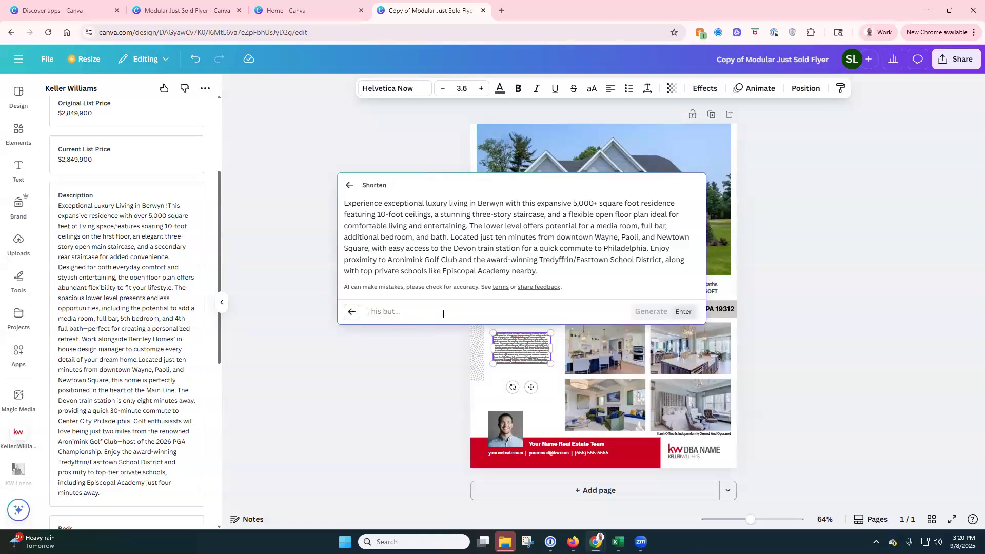
text(Please make it)
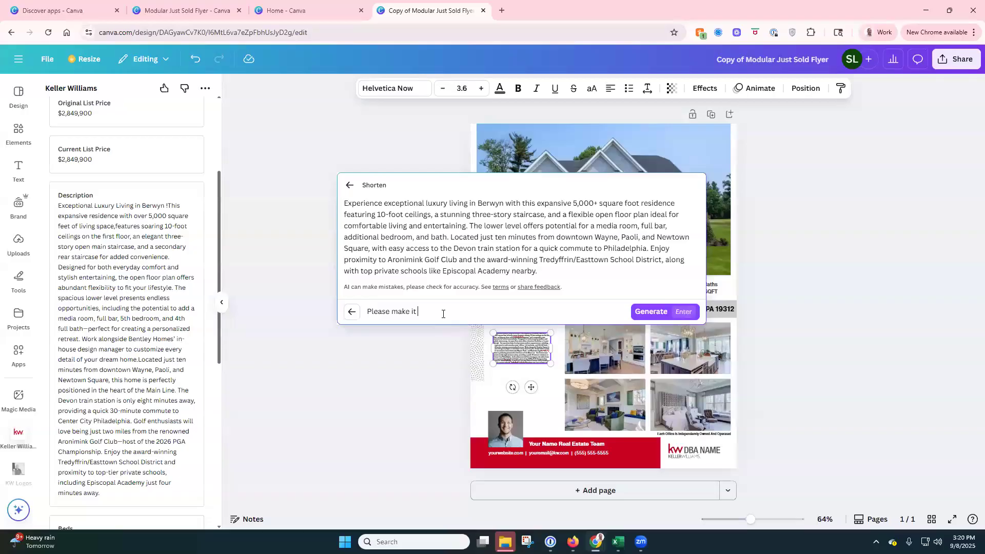
text( half the length)
click(650, 311)
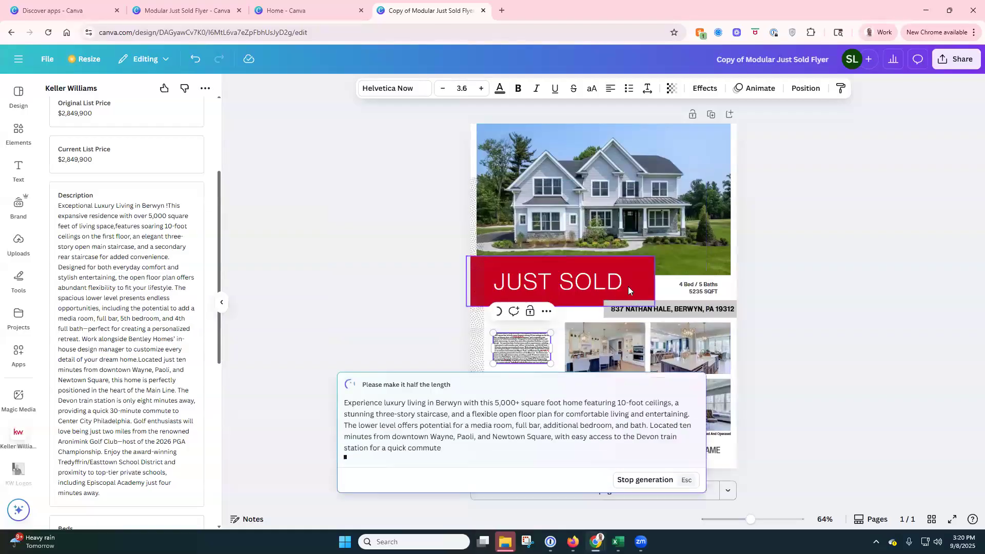
click(652, 311)
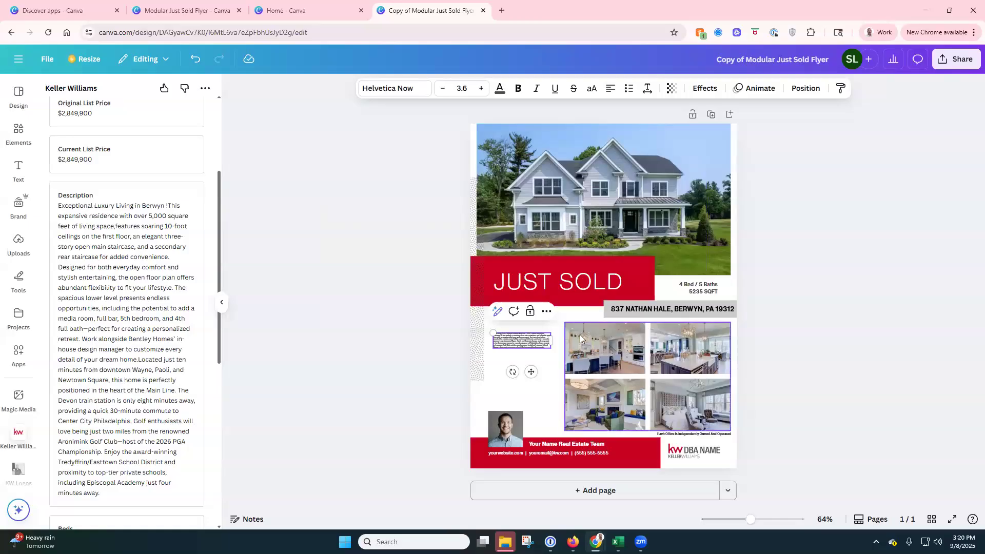
Step: Enlarge the description font step by step and widen its text box up and left
triple_click(511, 338)
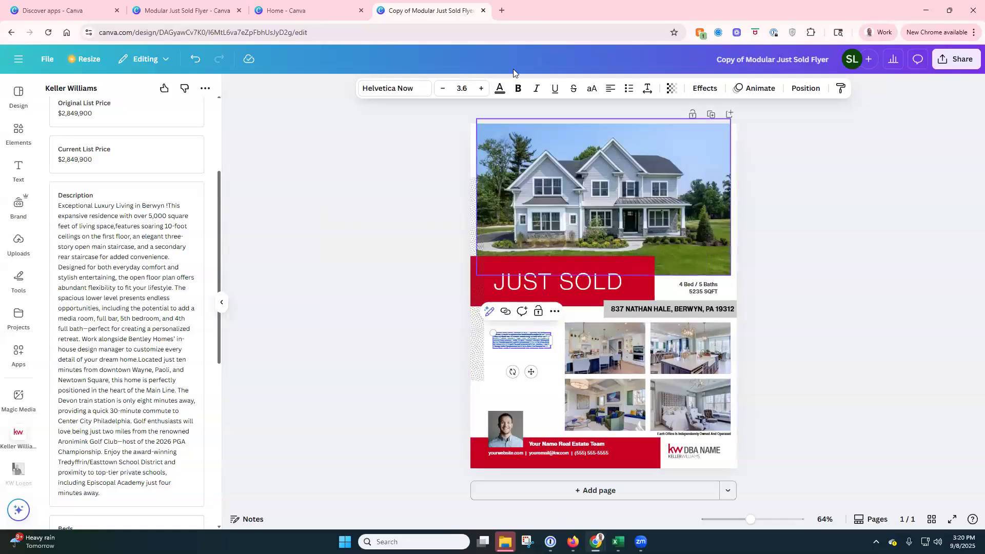
click(482, 89)
click(482, 89)
click(482, 90)
click(482, 89)
click(482, 89)
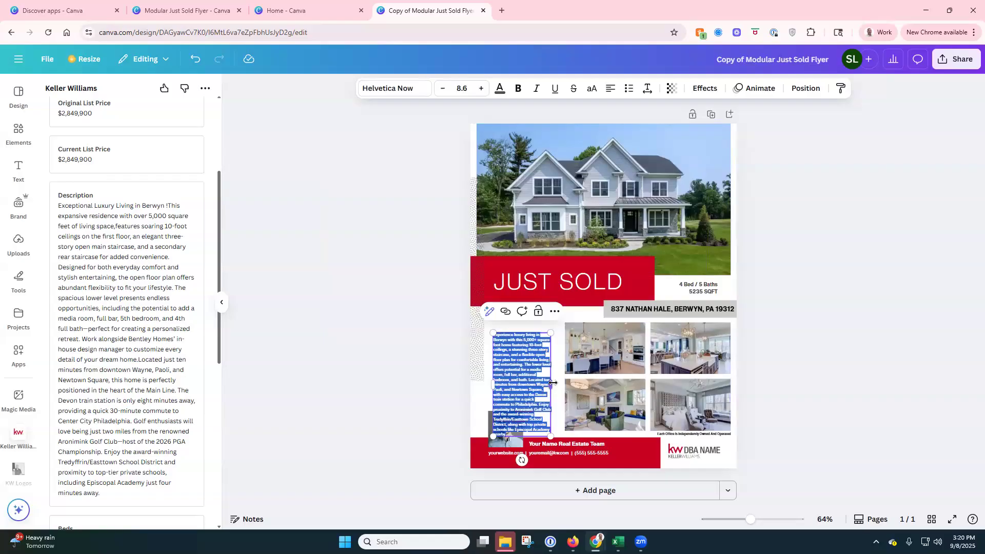
drag(551, 384, 568, 384)
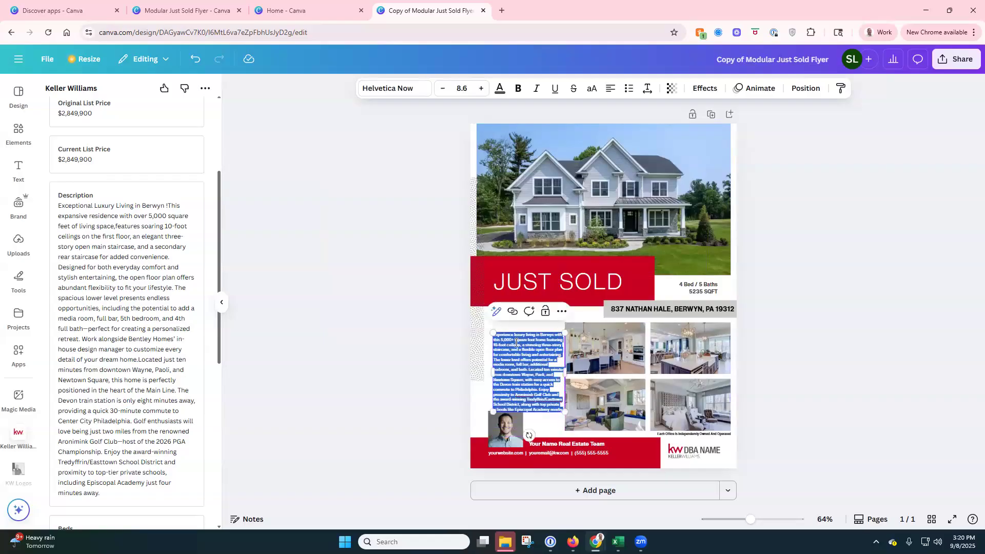
click(482, 89)
click(482, 89)
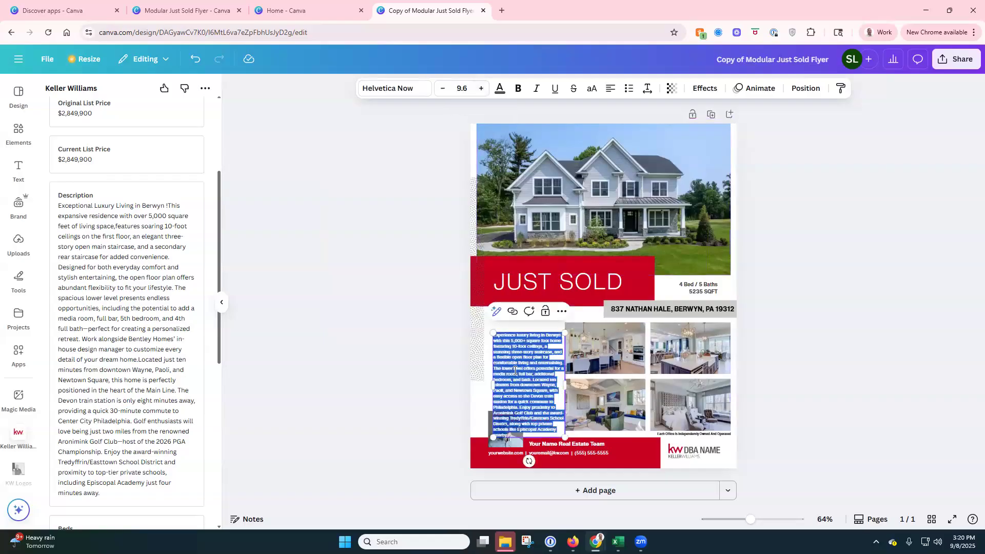
drag(493, 333, 477, 310)
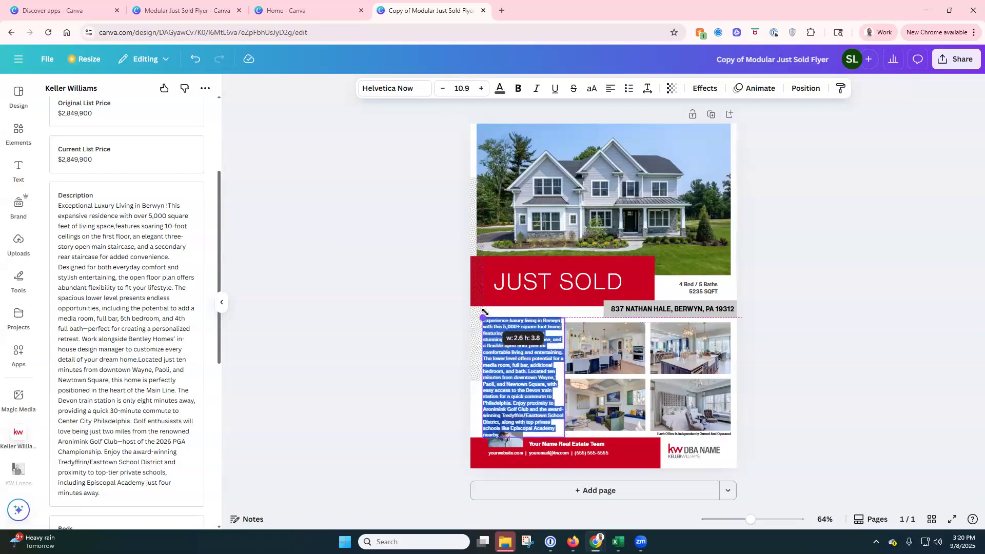
Step: Delete the description's final sentence about the golf club and schools
click(425, 312)
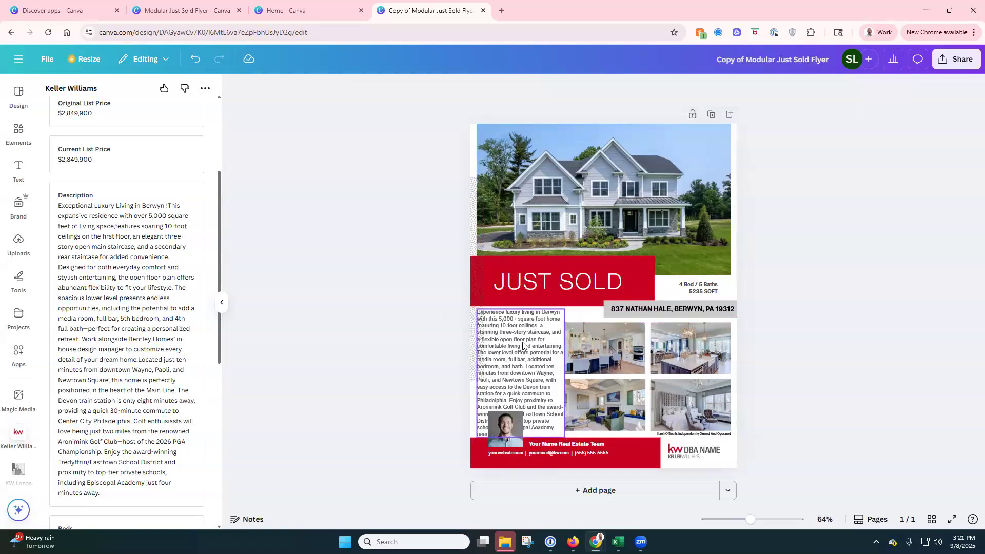
click(533, 348)
click(511, 400)
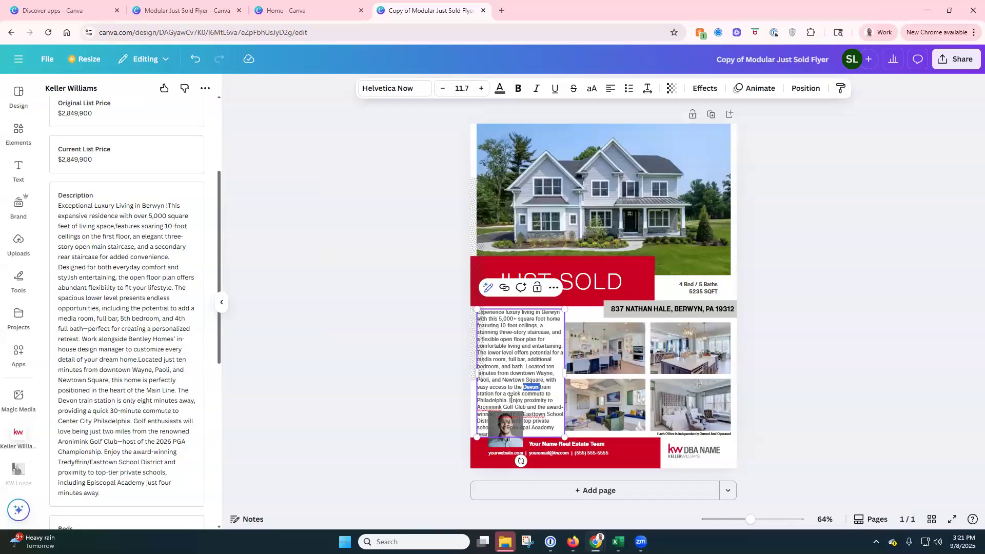
drag(510, 400, 556, 432)
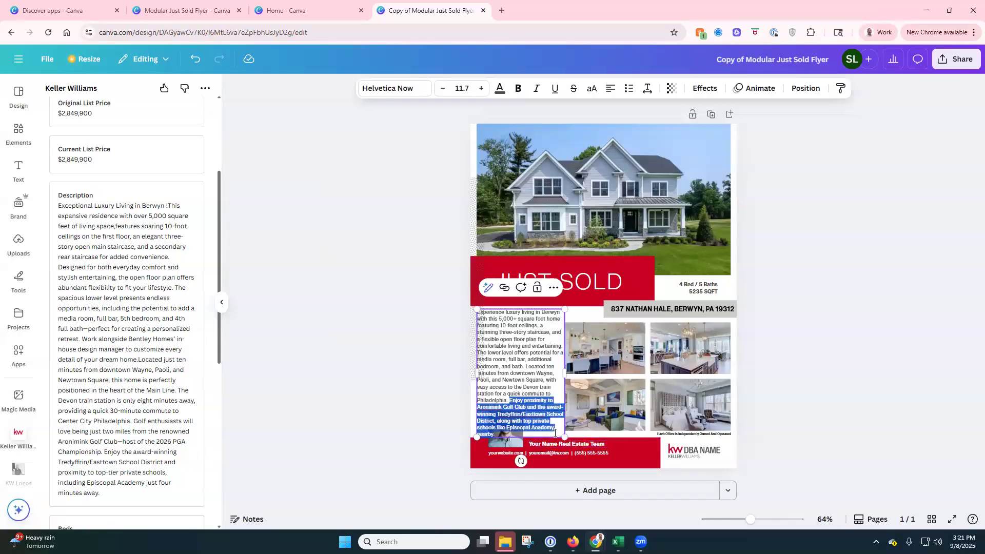
key(BackSpace)
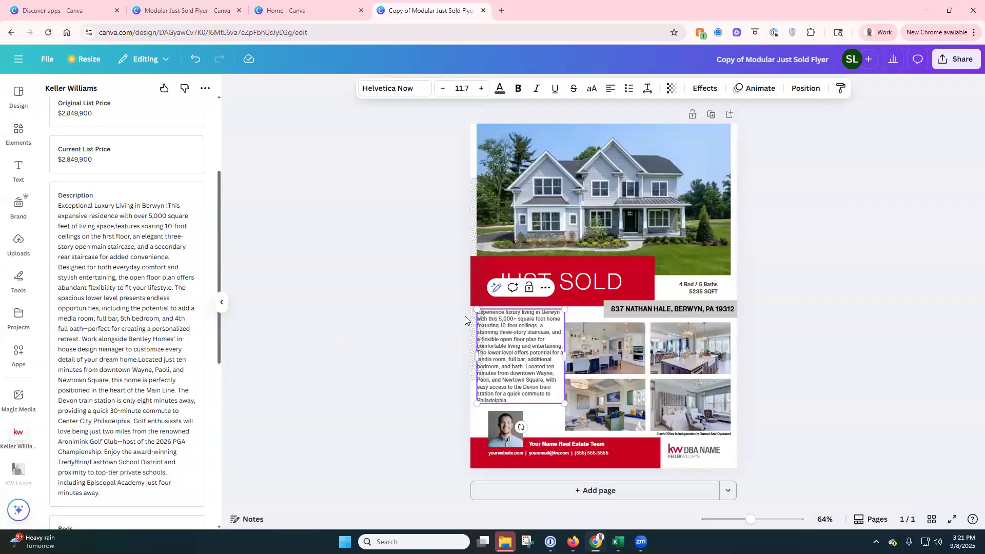
Step: Tighten the description box and move it down beside the interior photos
click(512, 339)
drag(564, 404, 561, 398)
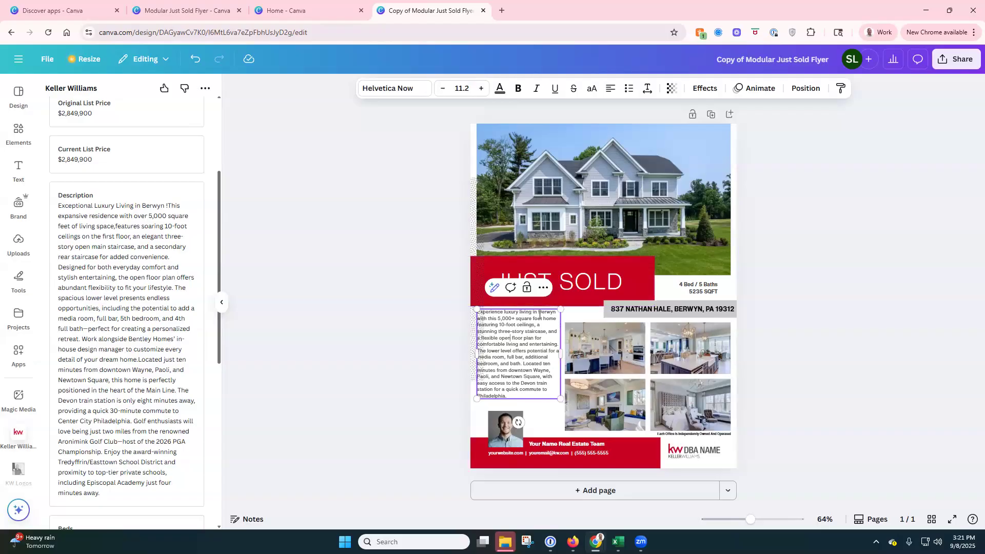
drag(559, 398, 519, 337)
click(357, 339)
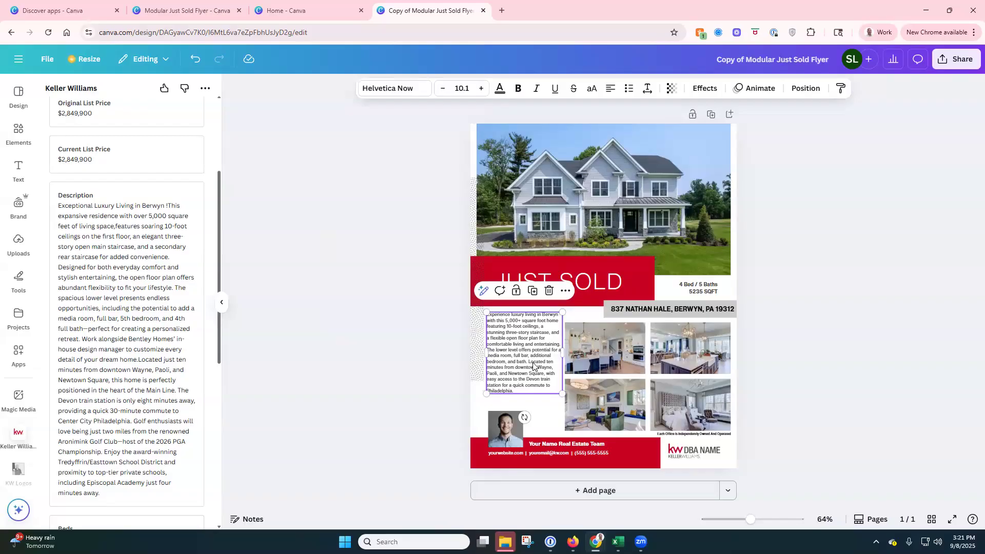
drag(517, 341, 518, 351)
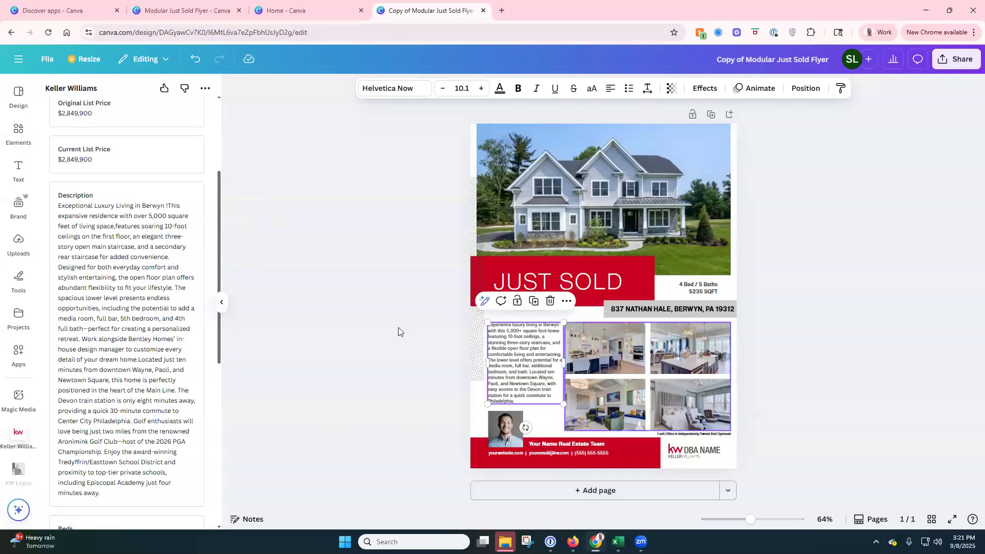
click(393, 342)
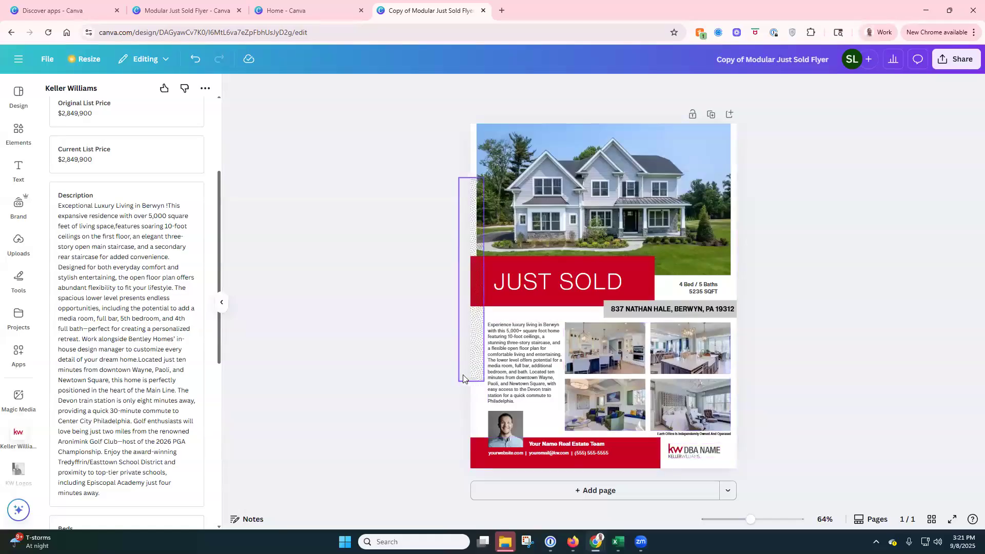
Step: Add a red square from Elements and stretch it across the top of the flyer
click(553, 173)
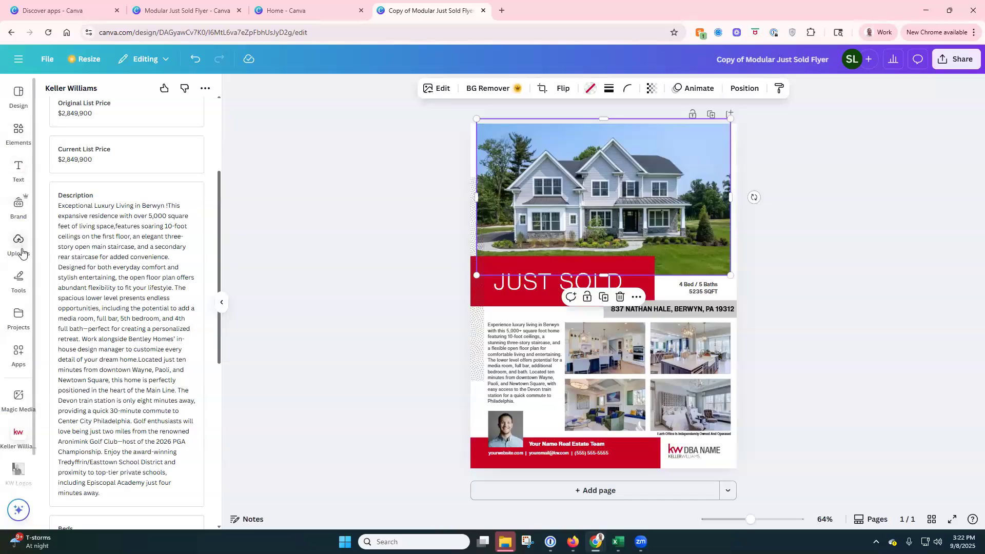
click(18, 134)
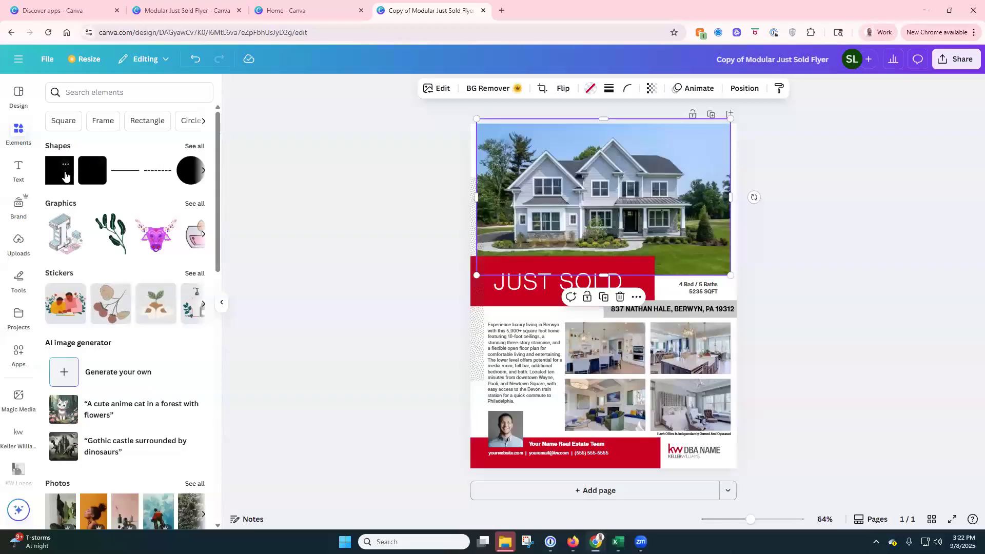
click(65, 176)
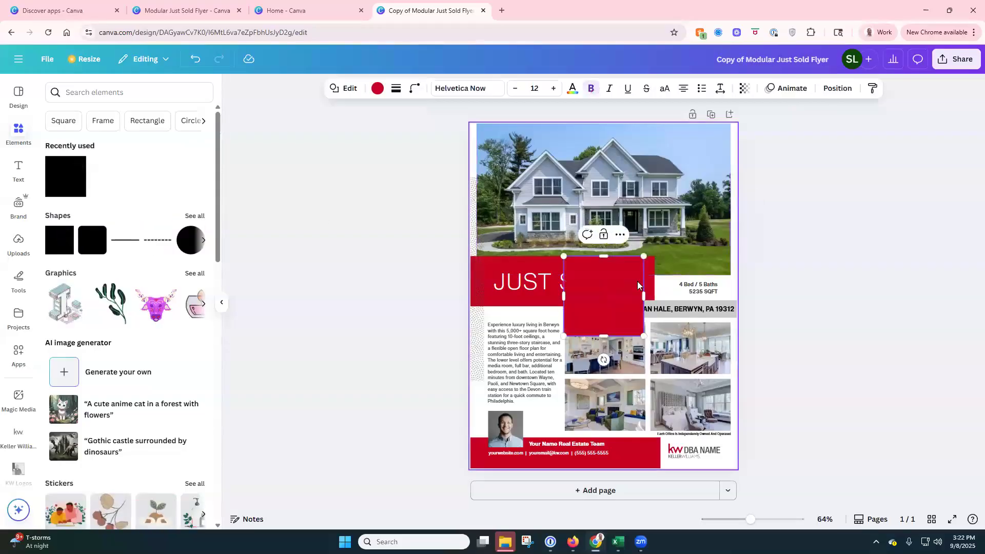
drag(587, 273, 489, 141)
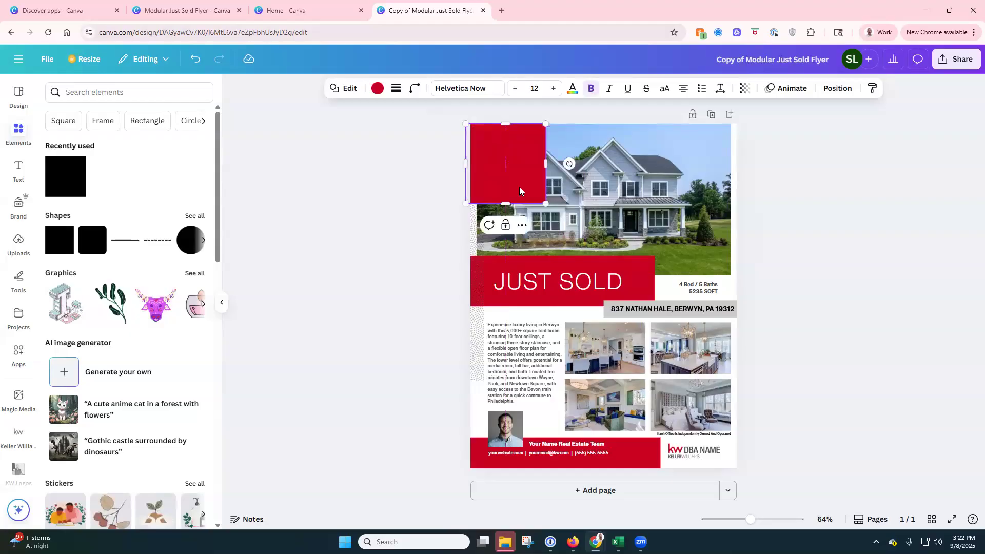
drag(548, 202, 736, 300)
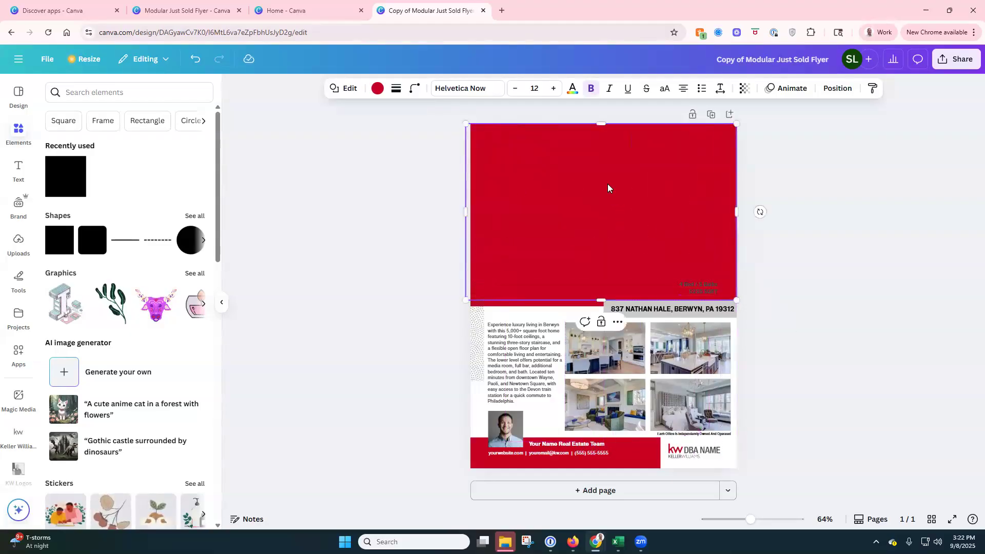
Step: Recolour the rectangle black and send it to the back, then delete it and close Position
click(377, 88)
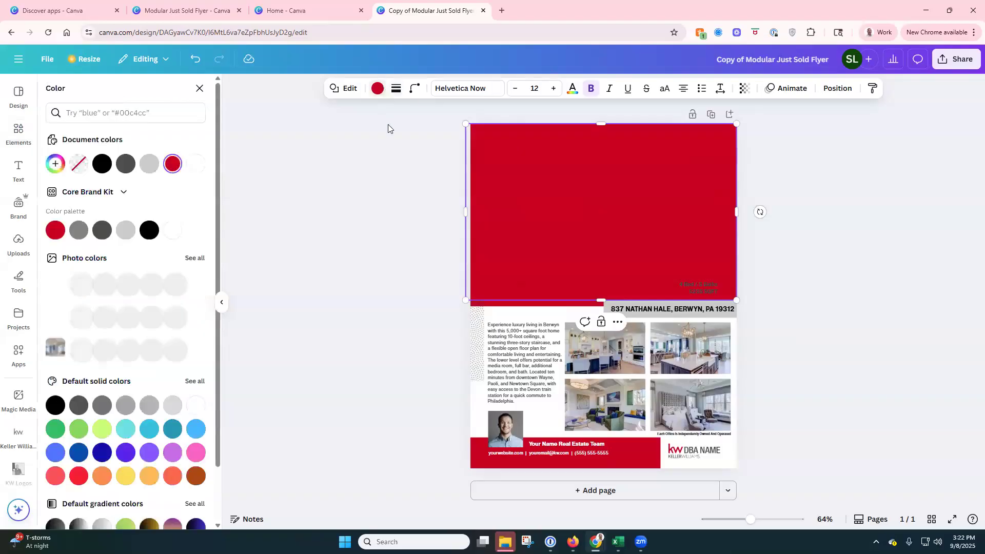
click(101, 164)
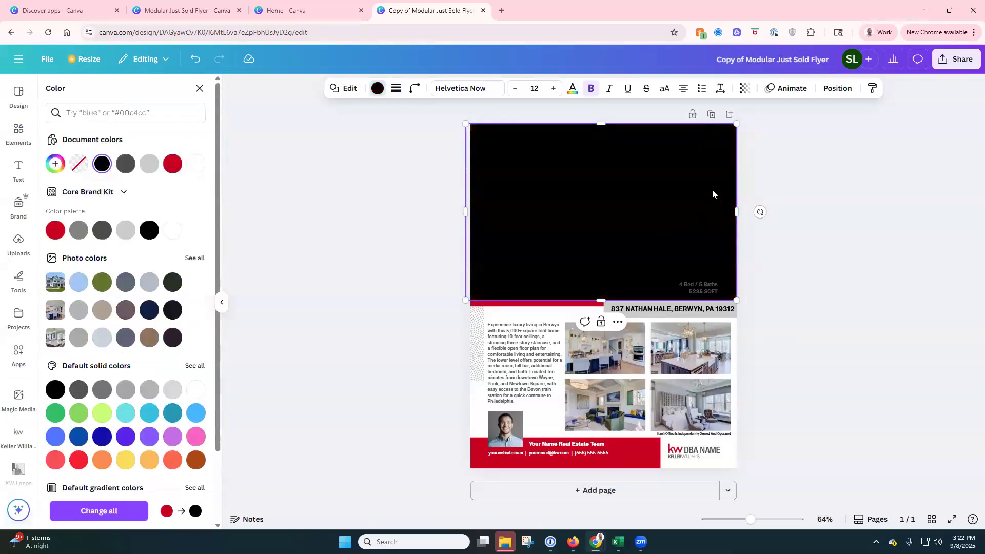
click(826, 90)
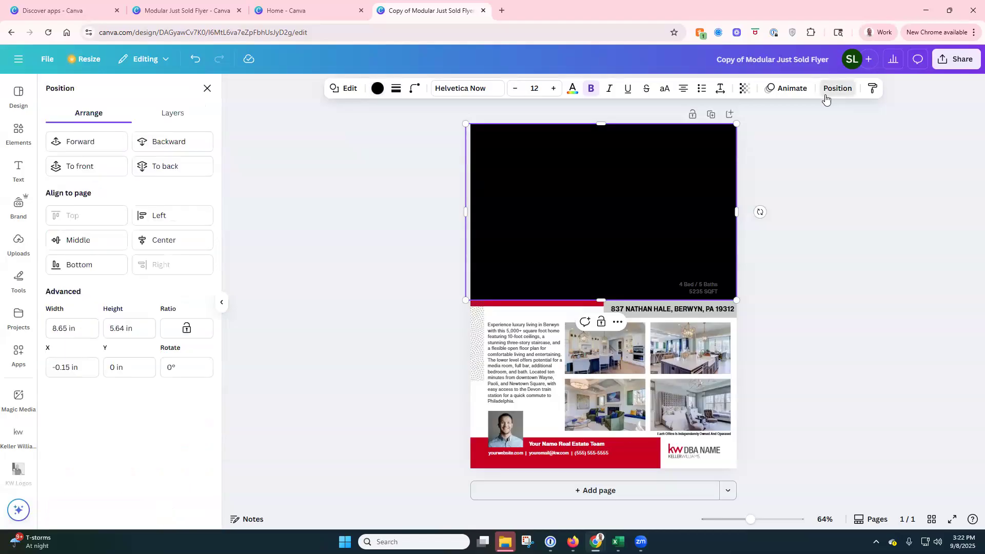
click(177, 166)
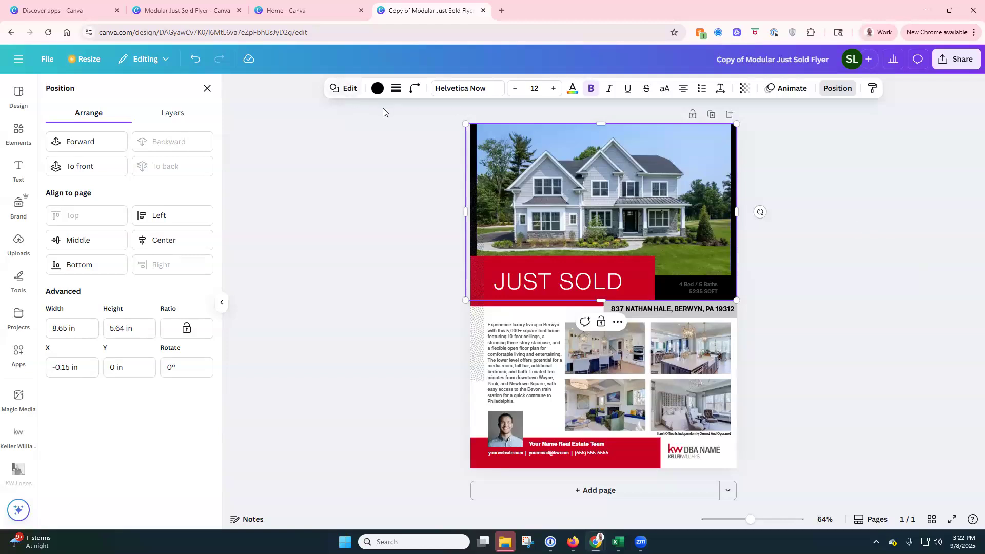
key(Delete)
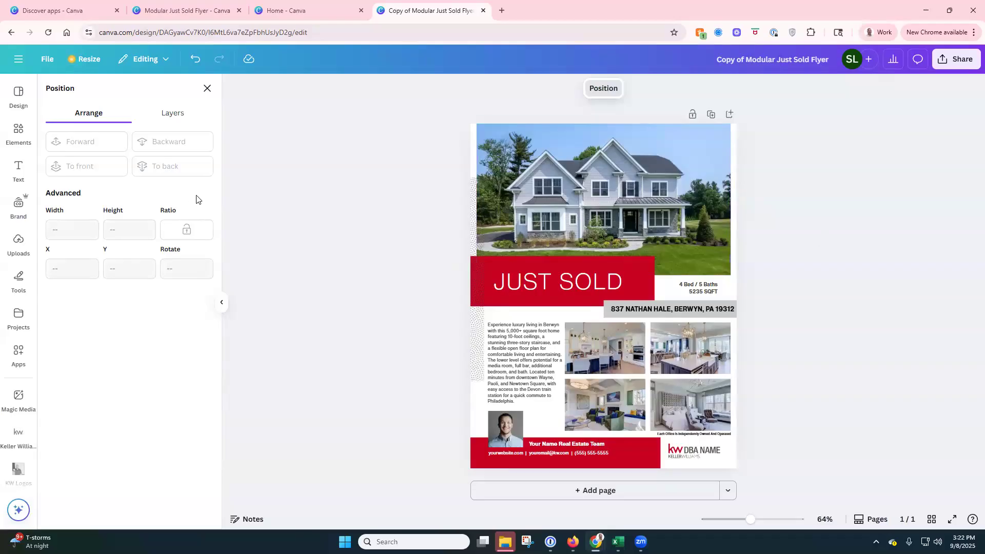
click(208, 88)
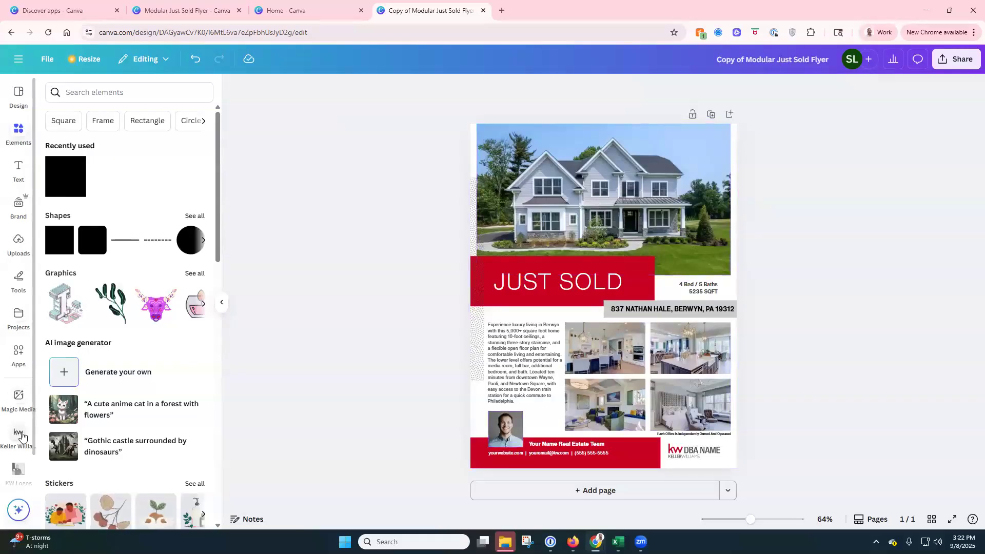
click(15, 434)
scroll(149, 287, up, 3)
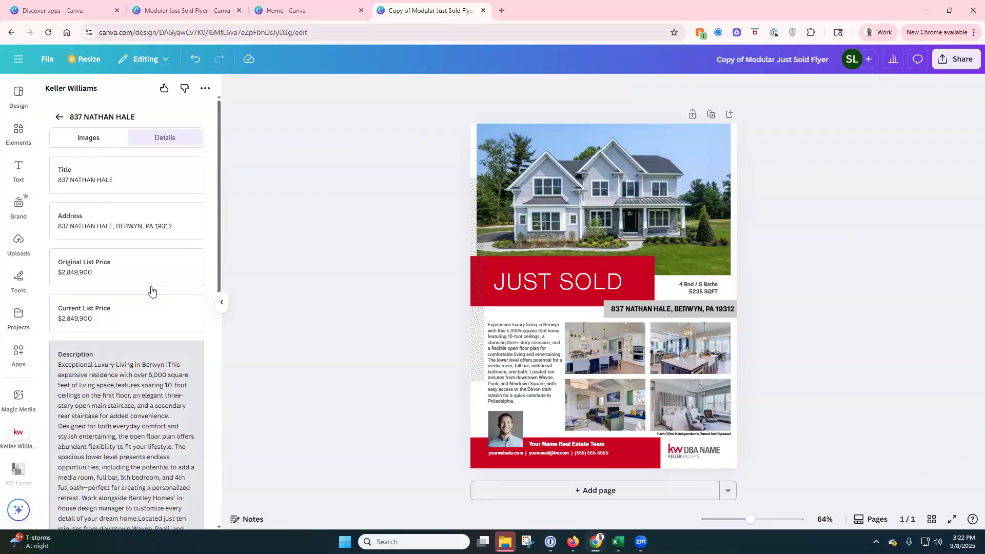
click(60, 118)
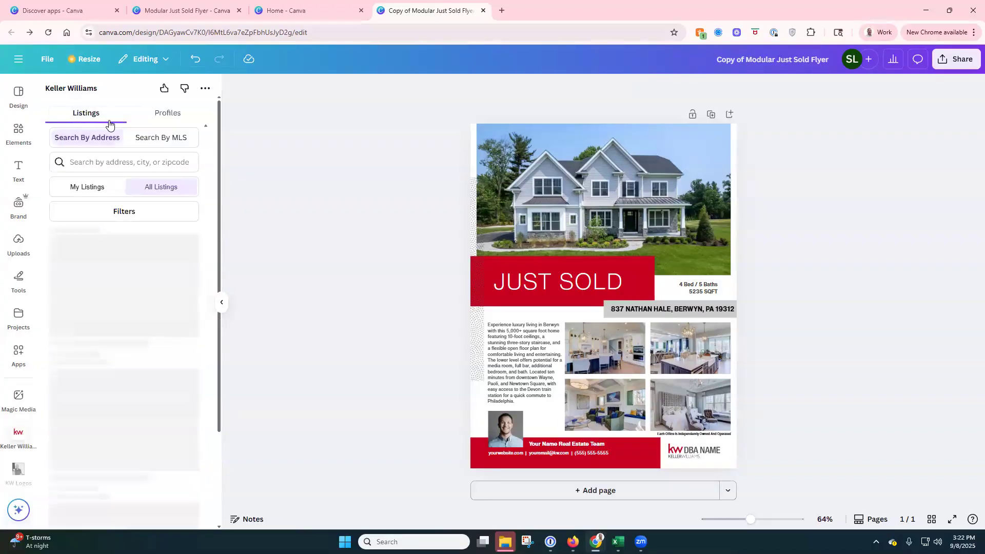
click(148, 124)
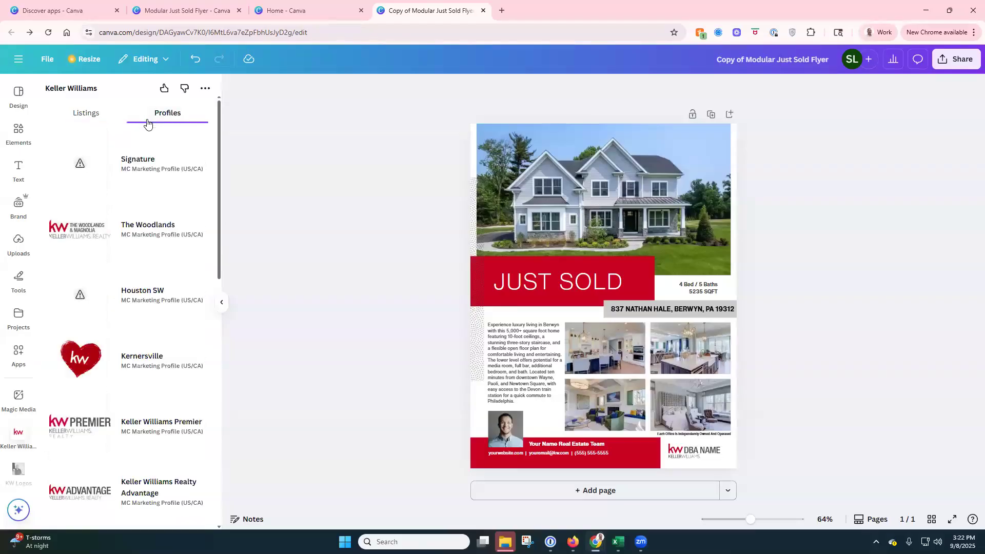
click(89, 233)
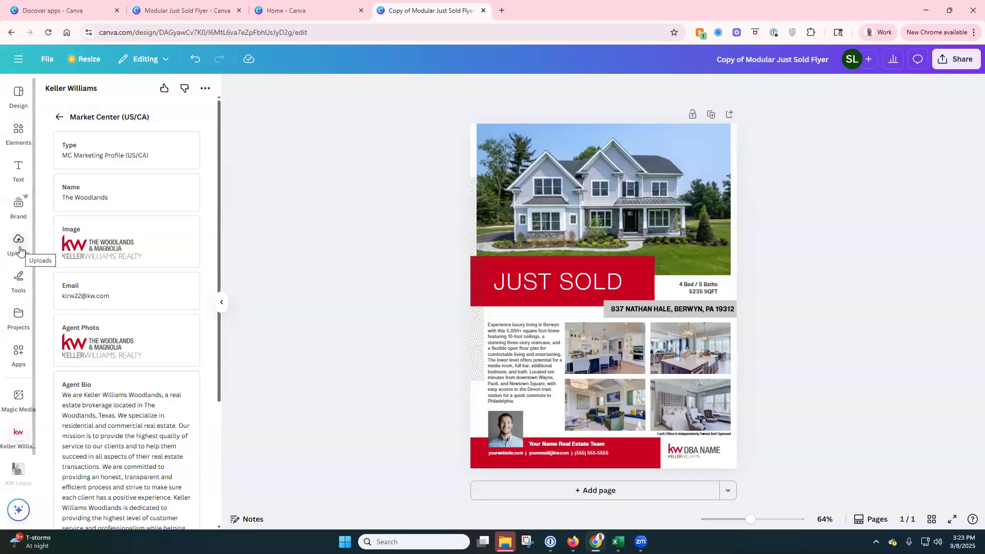
click(20, 247)
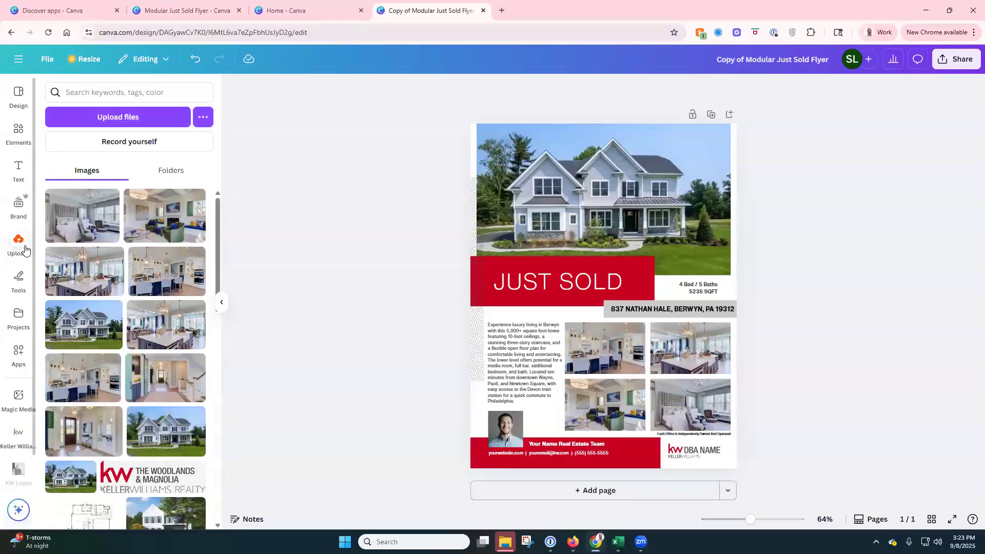
Step: Place the uploaded portrait into the agent headshot frame, removing the accidental centre copy
mouse_move(56, 238)
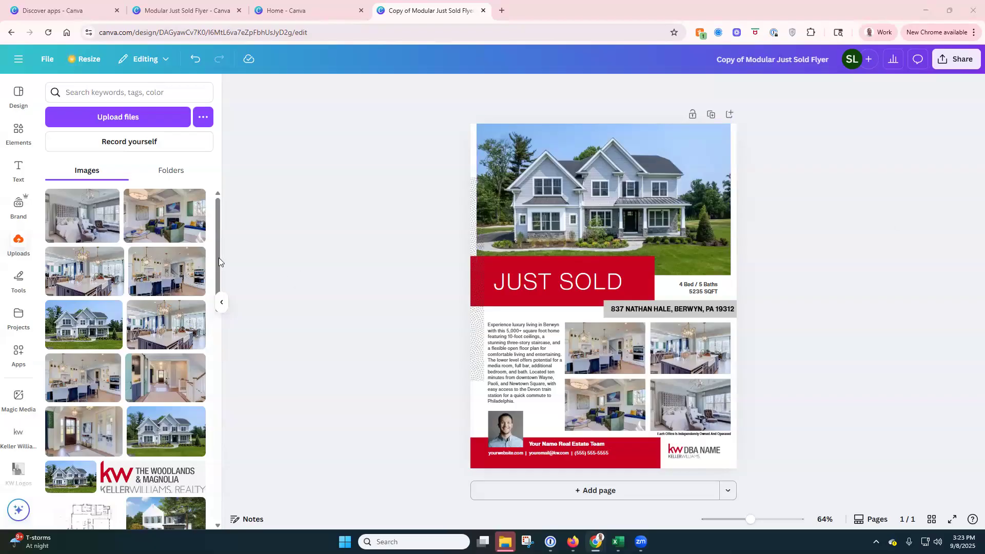
click(157, 118)
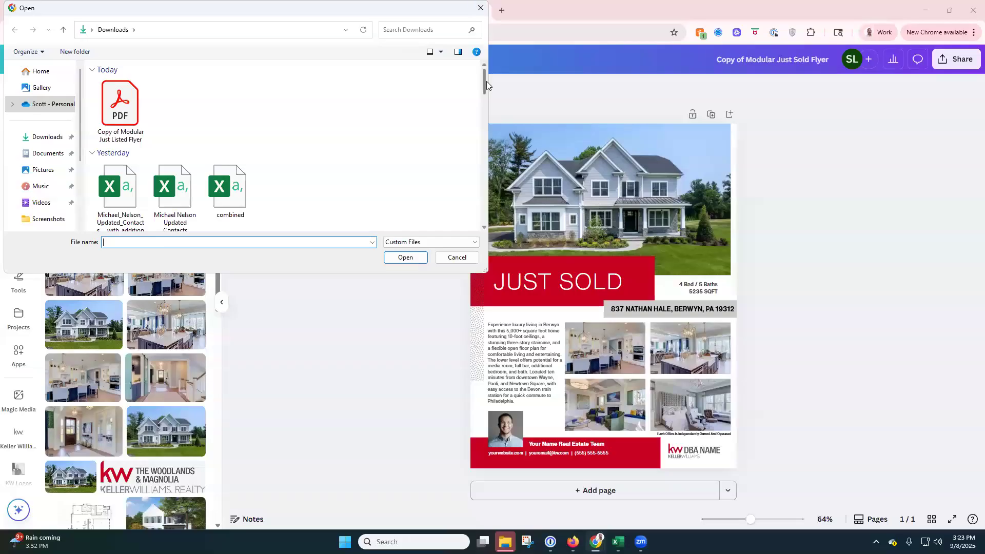
click(479, 9)
scroll(169, 239, down, 5)
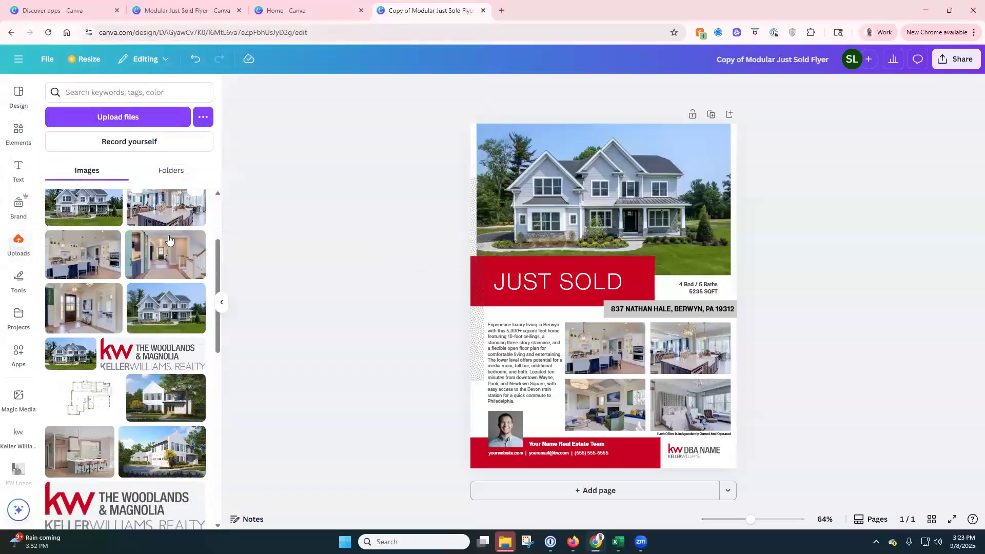
scroll(169, 239, down, 10)
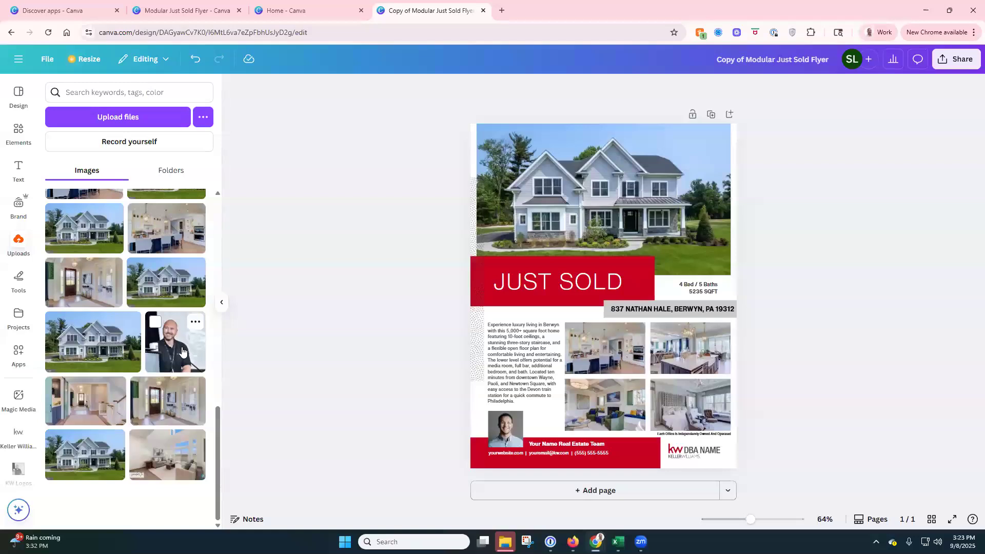
scroll(182, 351, up, 3)
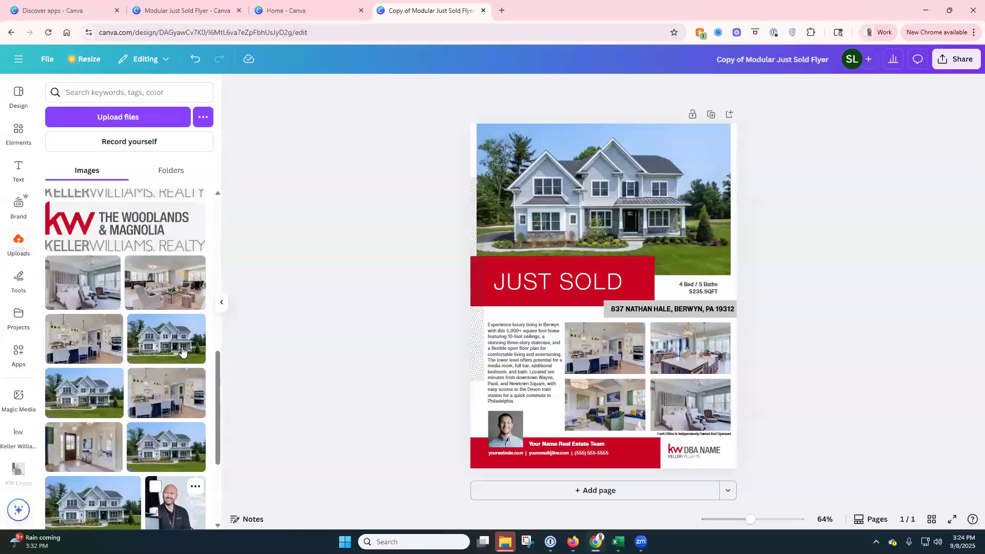
scroll(182, 351, down, 3)
click(179, 342)
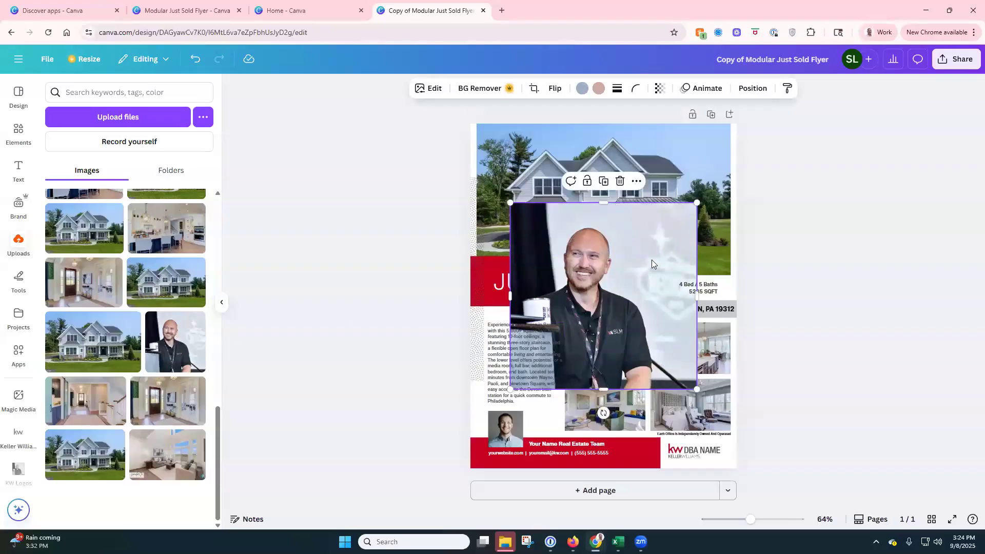
key(Delete)
drag(196, 326, 507, 427)
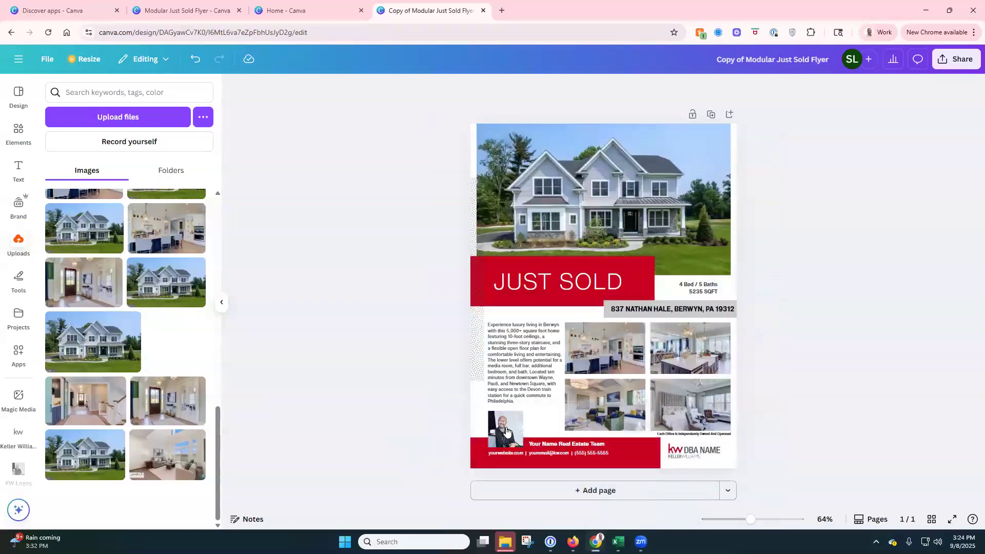
Step: Move the portrait image into the Headshots uploads folder
mouse_move(201, 327)
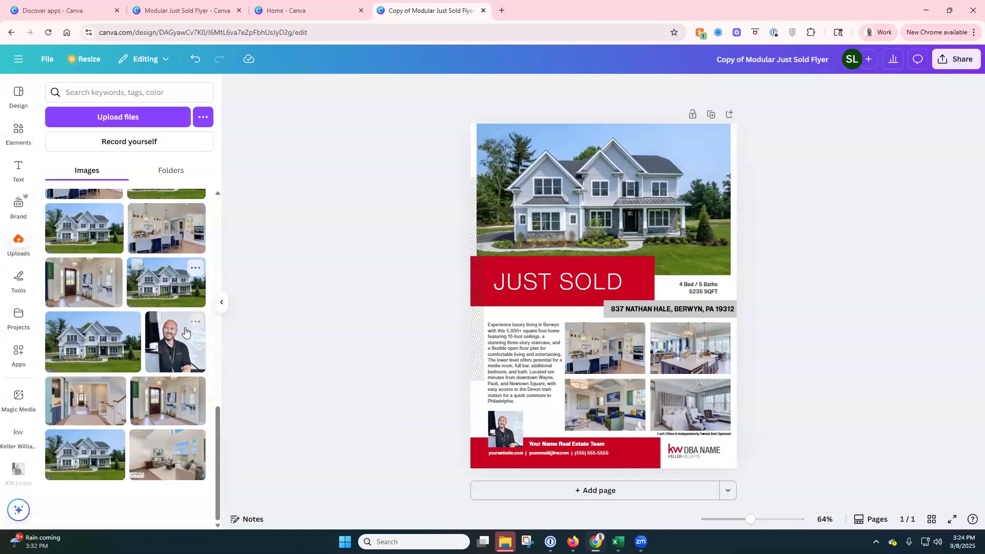
click(195, 323)
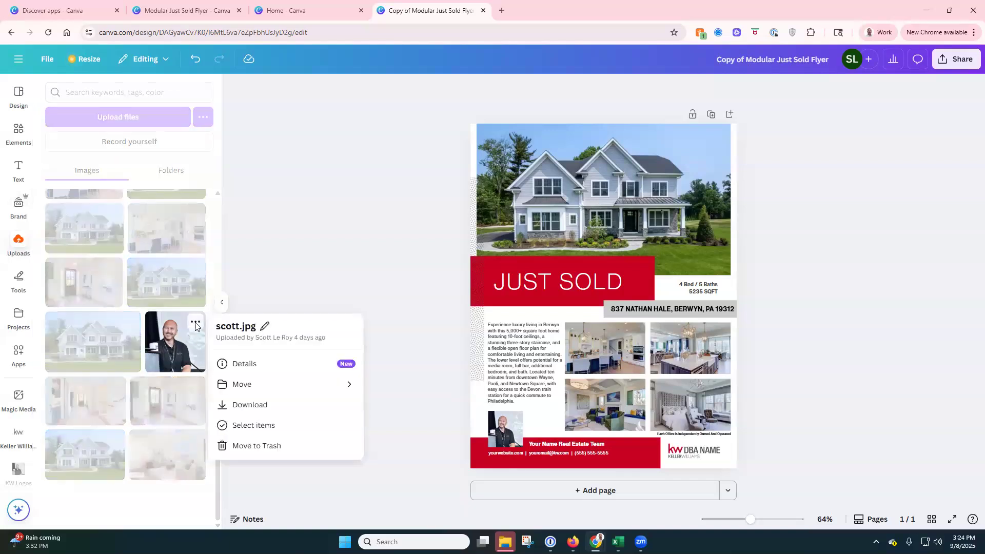
click(283, 390)
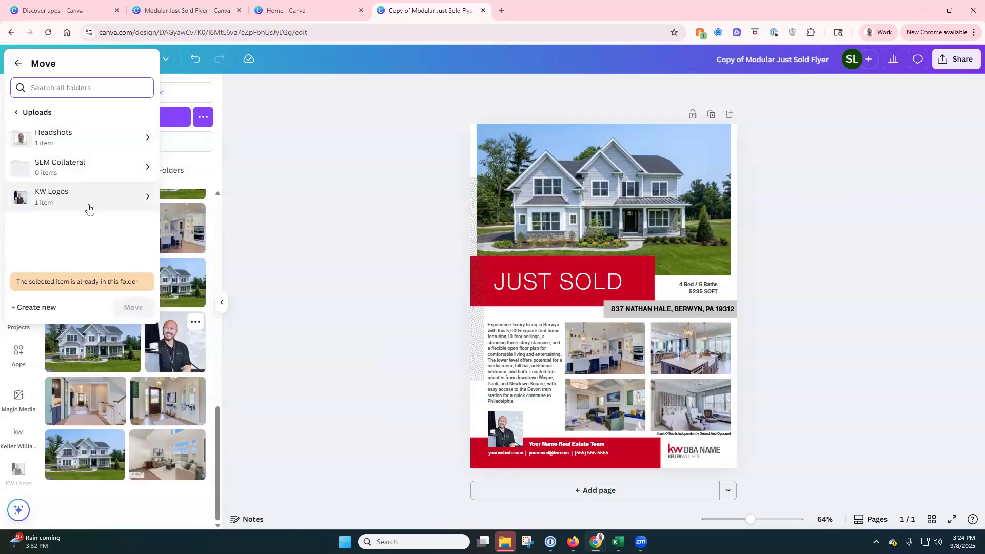
click(103, 147)
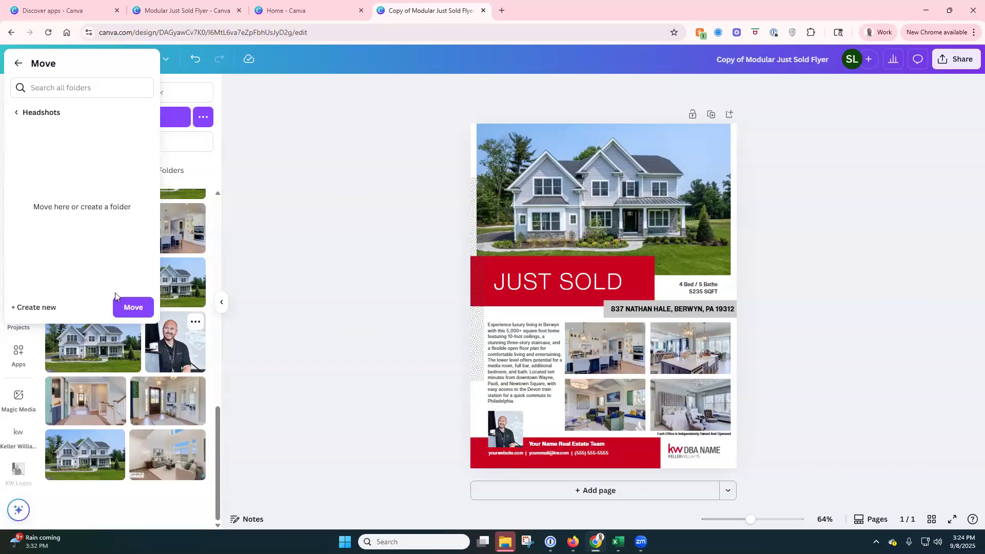
click(126, 307)
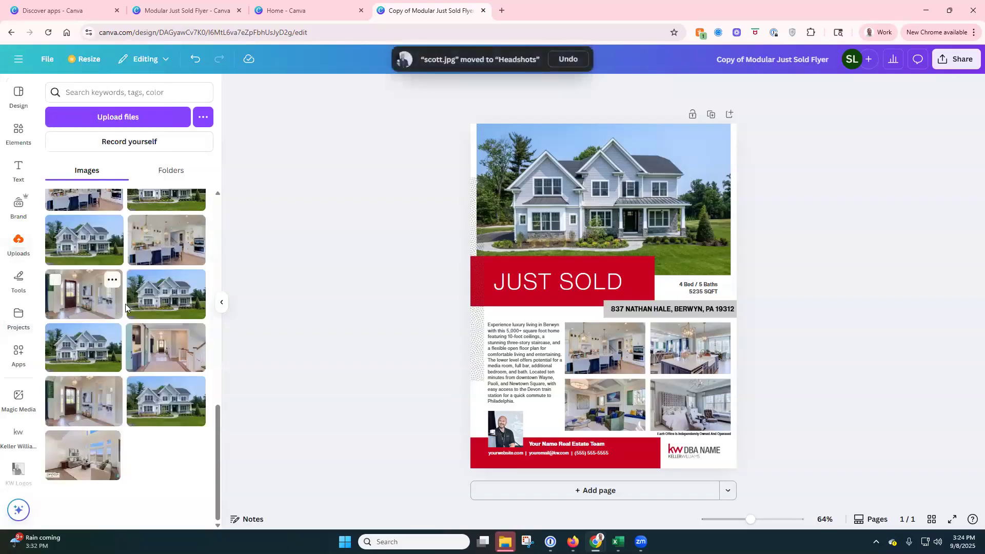
Step: Check the Folders list to confirm Headshots now holds 2 items
scroll(119, 277, up, 5)
scroll(117, 252, up, 2)
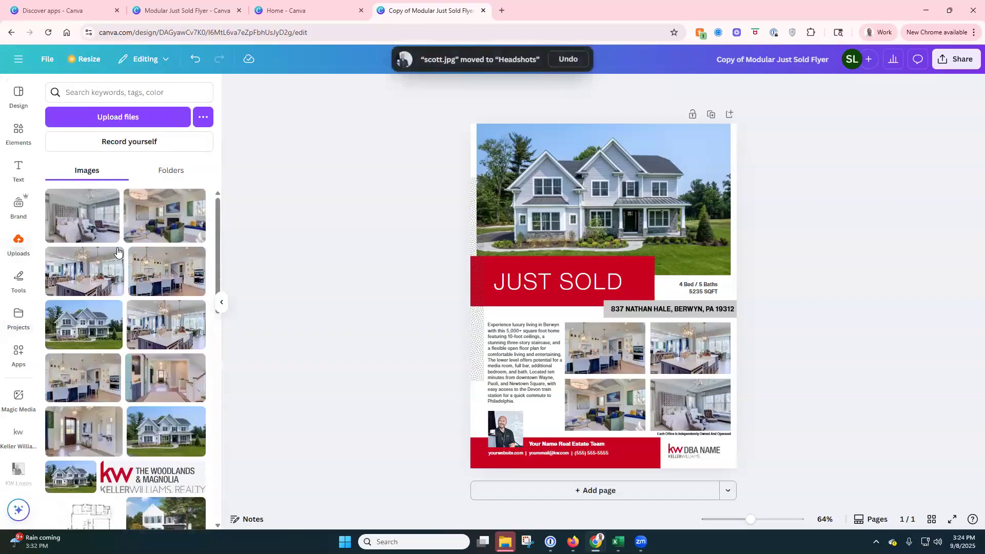
click(165, 176)
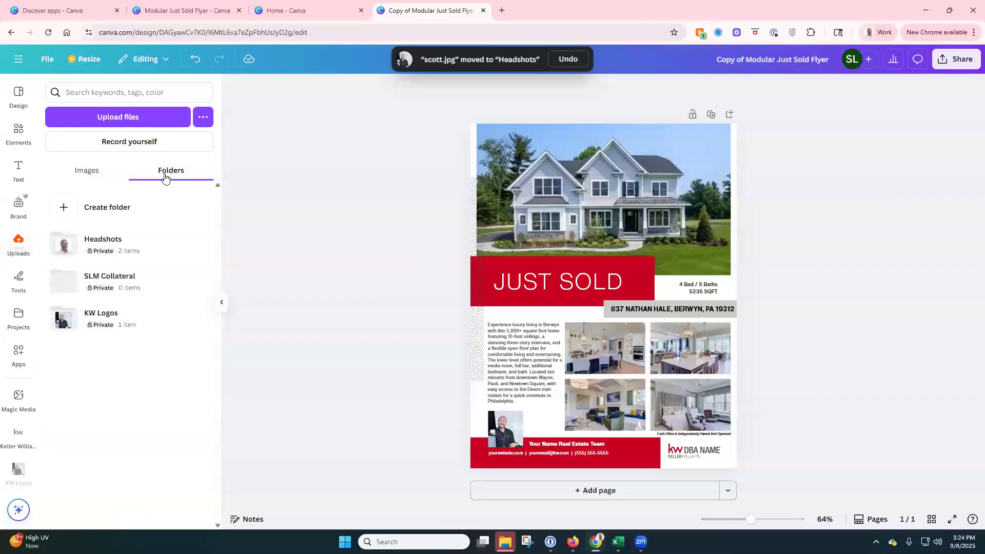
click(121, 242)
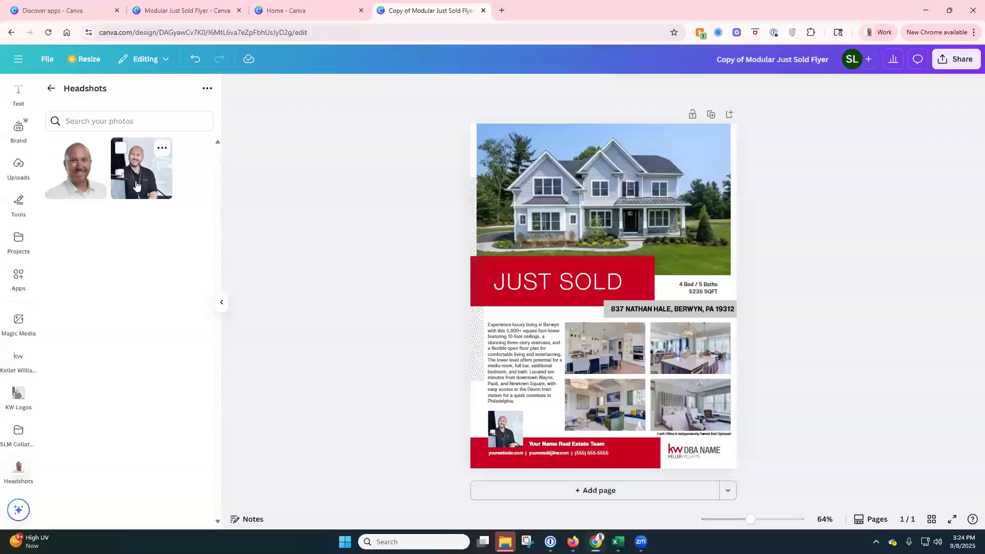
click(53, 90)
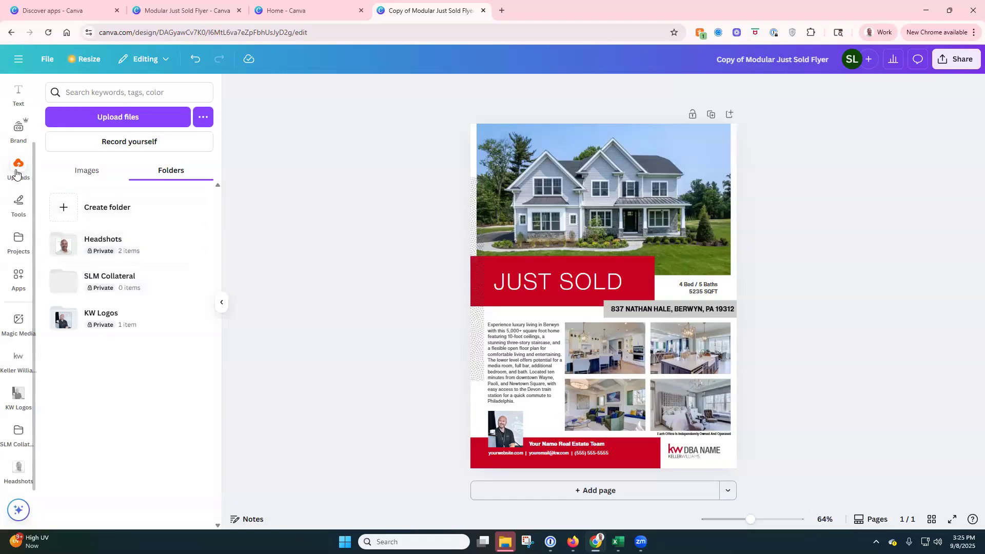
Step: Add the living-room photo, enlarge it over the house photo, and send it to the very back
click(94, 175)
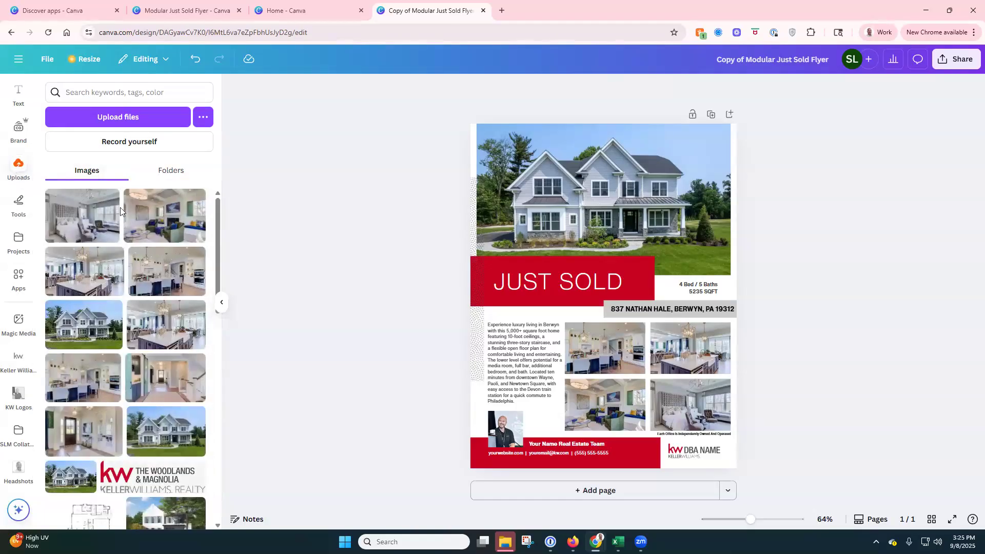
click(158, 219)
drag(604, 290, 475, 144)
drag(567, 220, 774, 275)
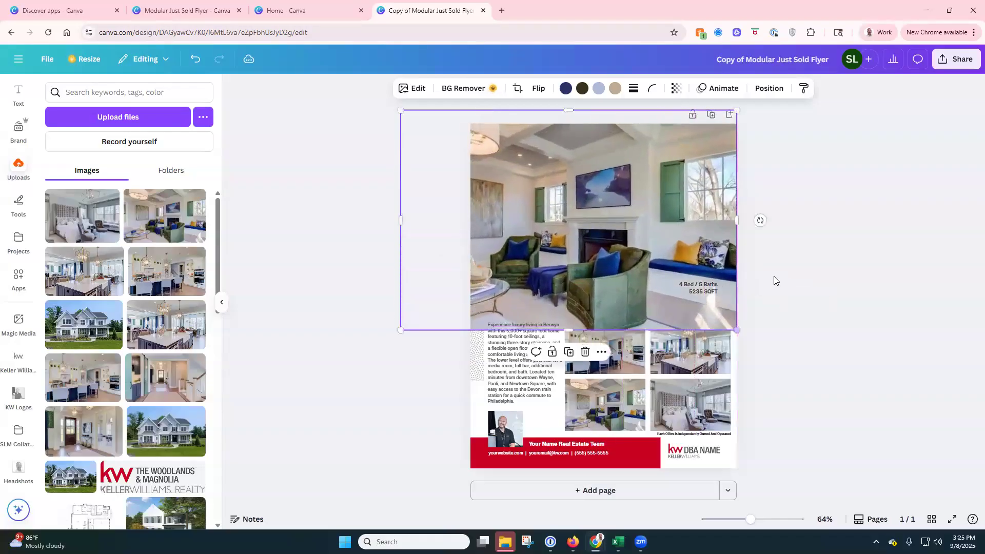
click(768, 88)
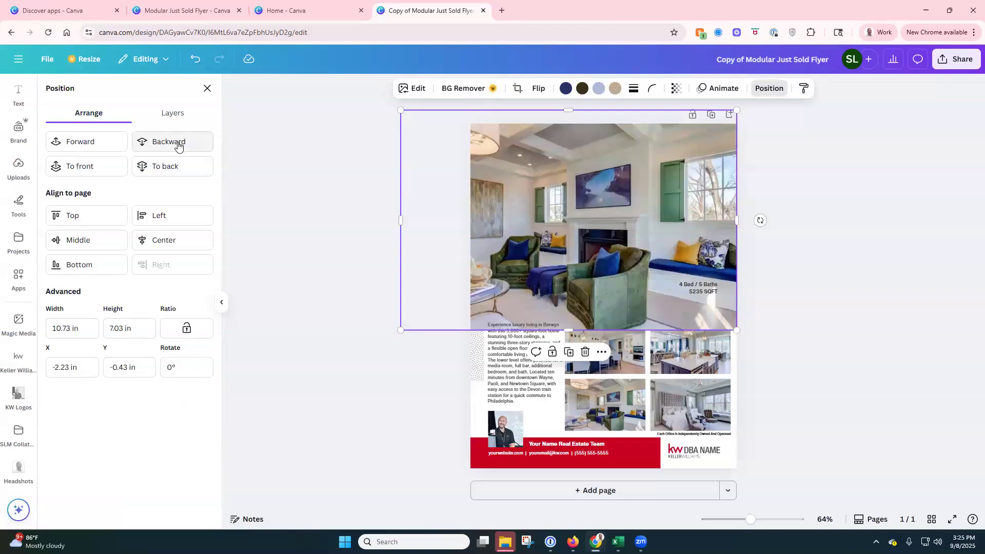
click(170, 167)
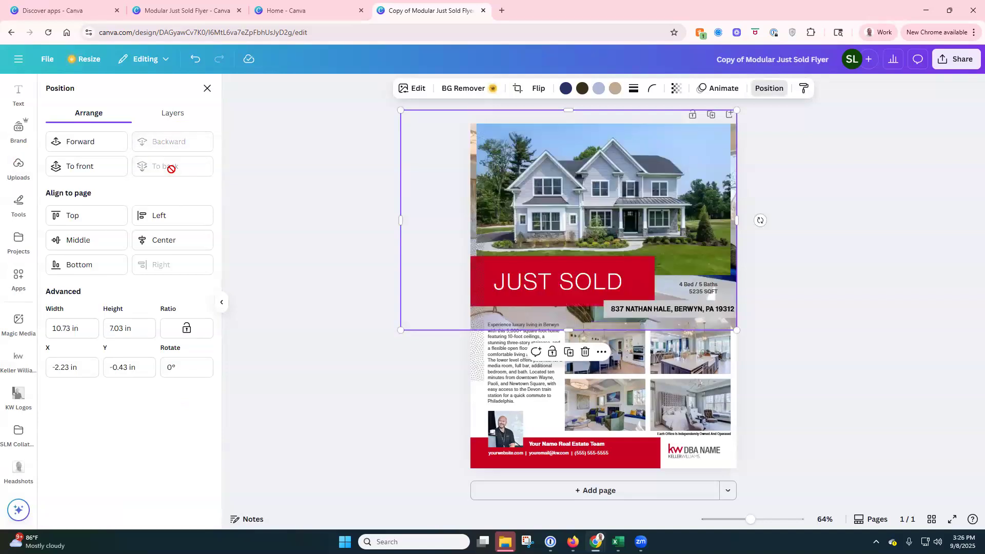
click(850, 281)
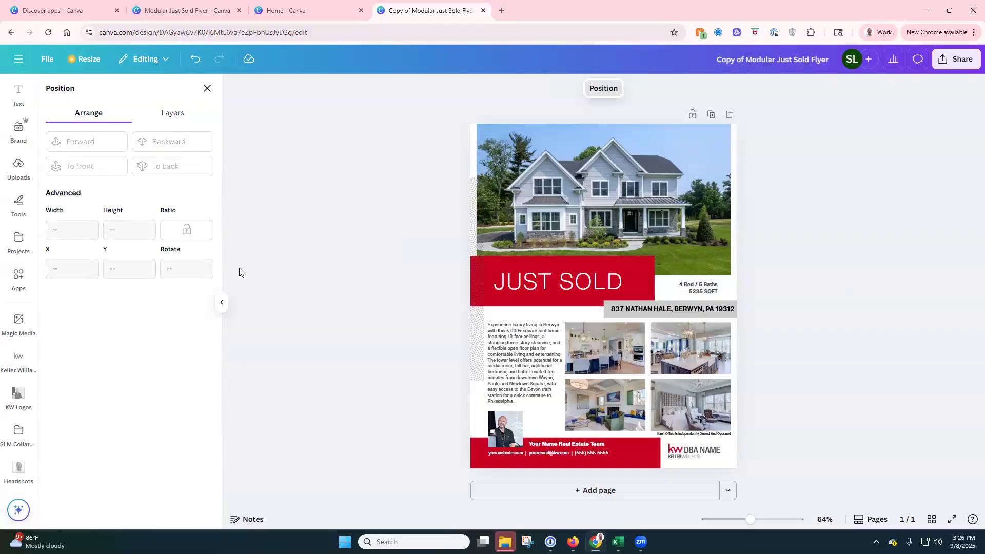
click(207, 88)
click(167, 172)
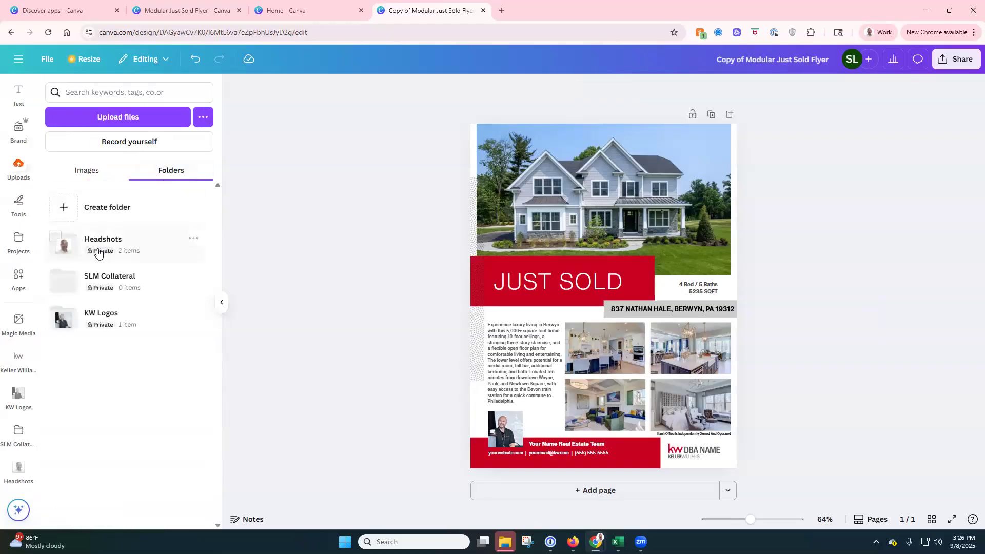
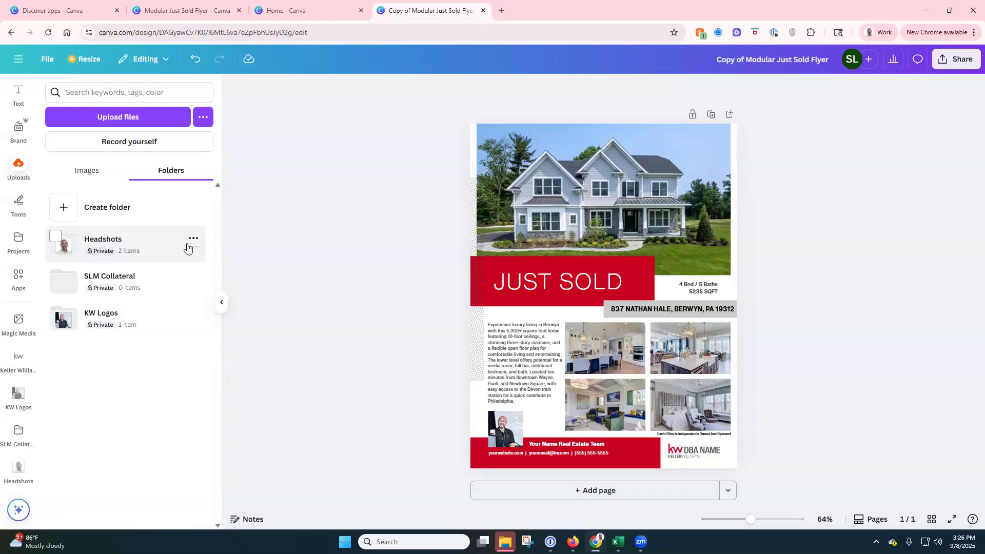
Step: Replace the placeholder team name in the flyer footer with the agent's name
click(194, 238)
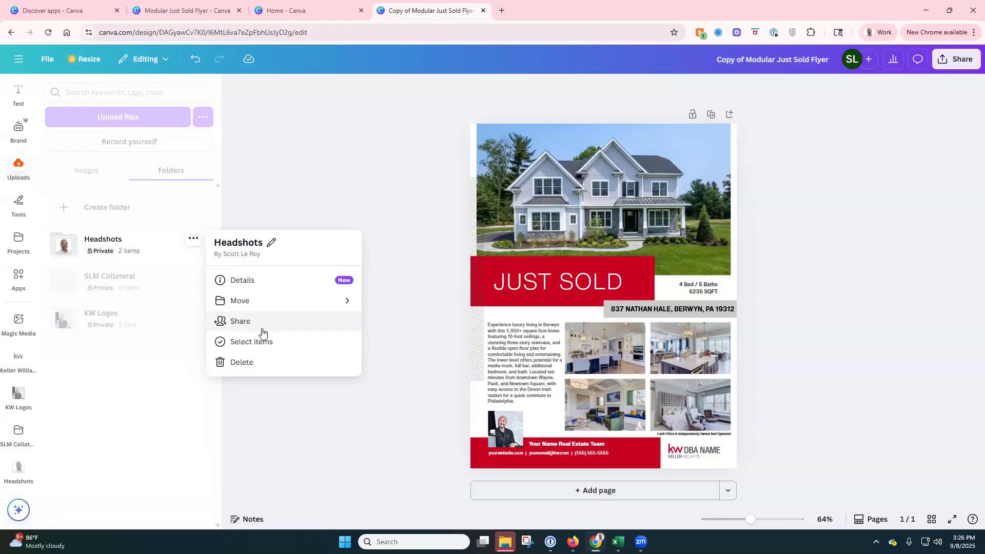
click(371, 149)
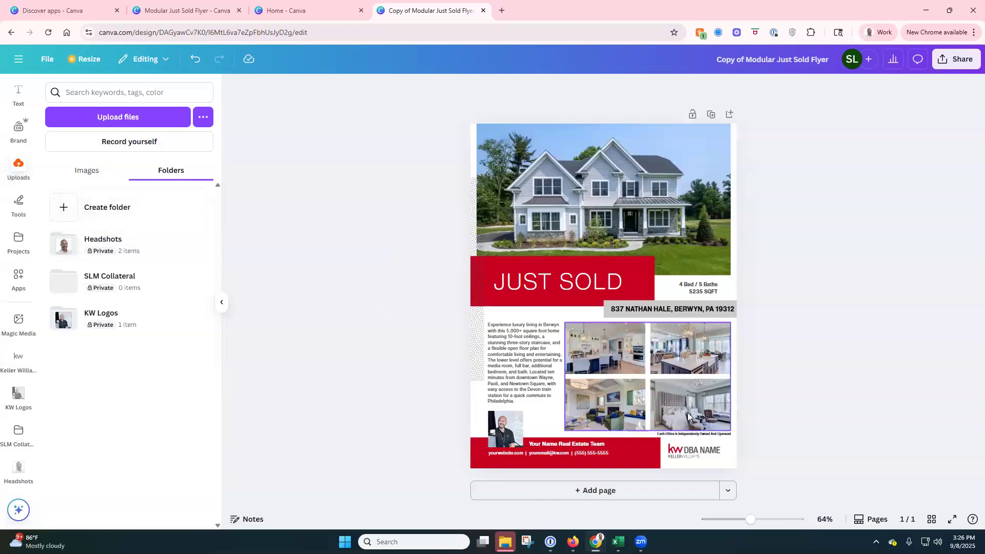
double_click(571, 446)
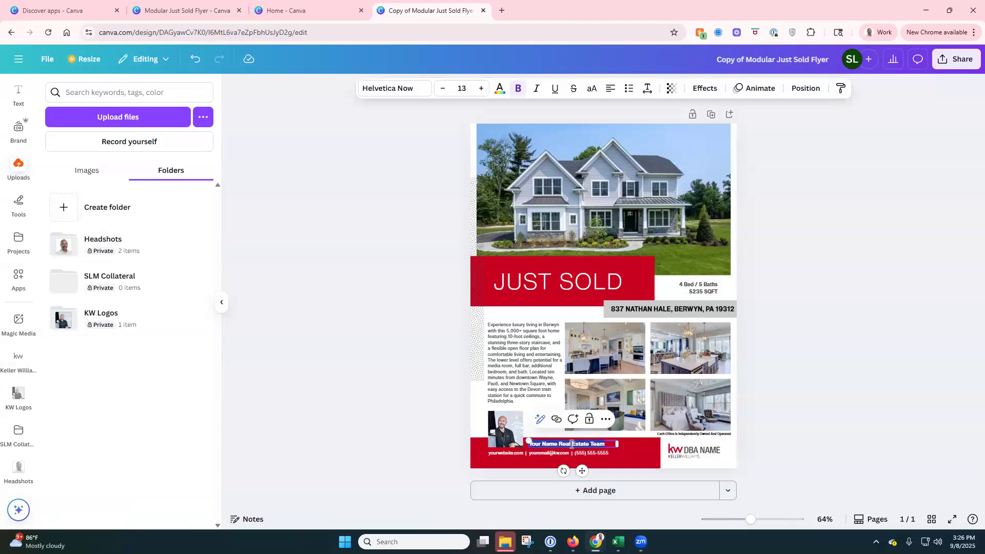
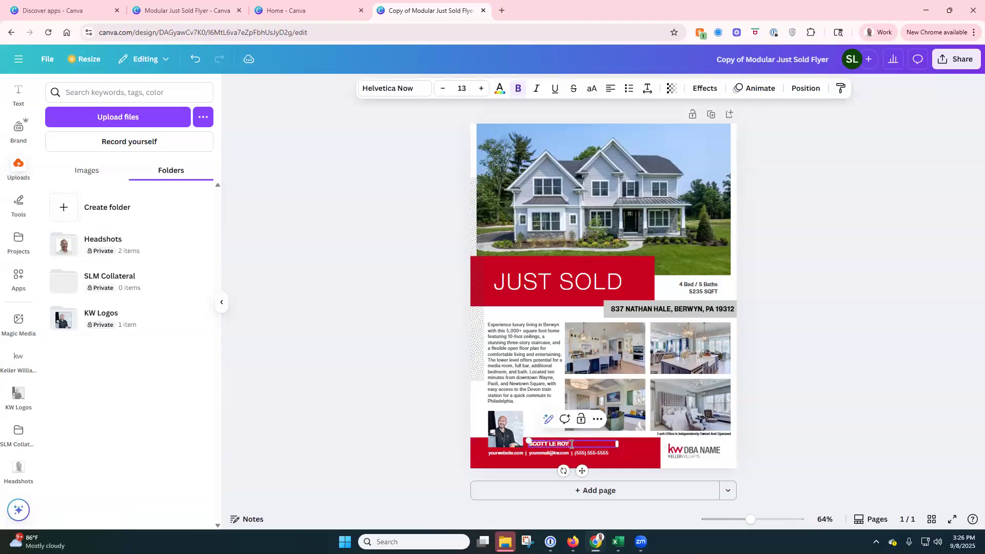
Step: Fill the contact line with the agent's website, e-mail and phone, widened to one line
double_click(524, 454)
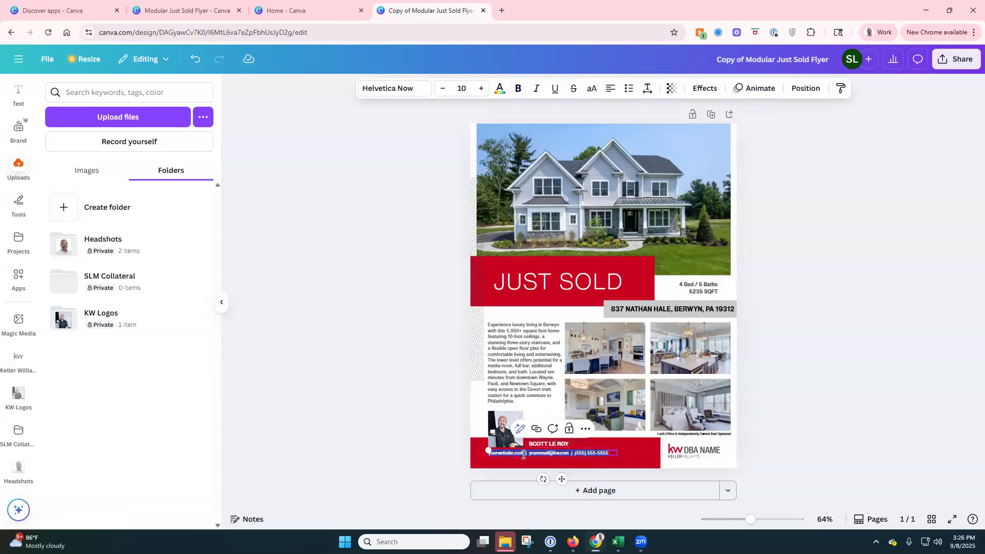
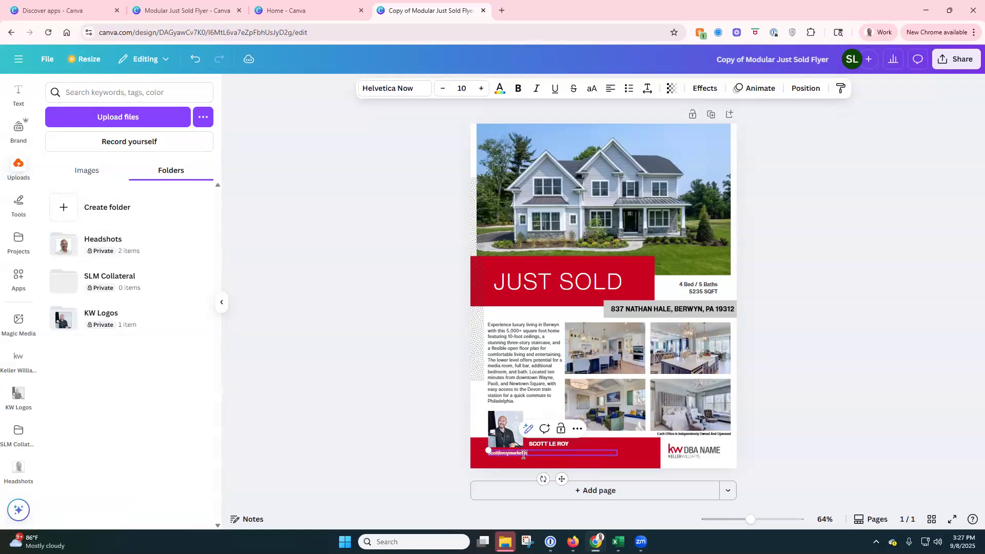
drag(619, 456, 639, 456)
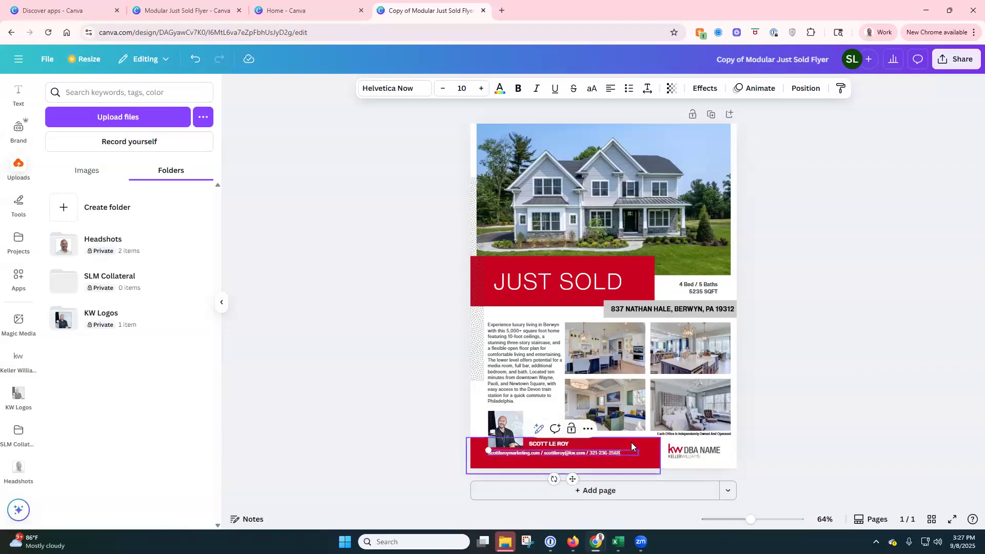
Step: Swap the KW DBA NAME logo for a small KW The Woodlands & Magnolia logo bottom-right
click(693, 452)
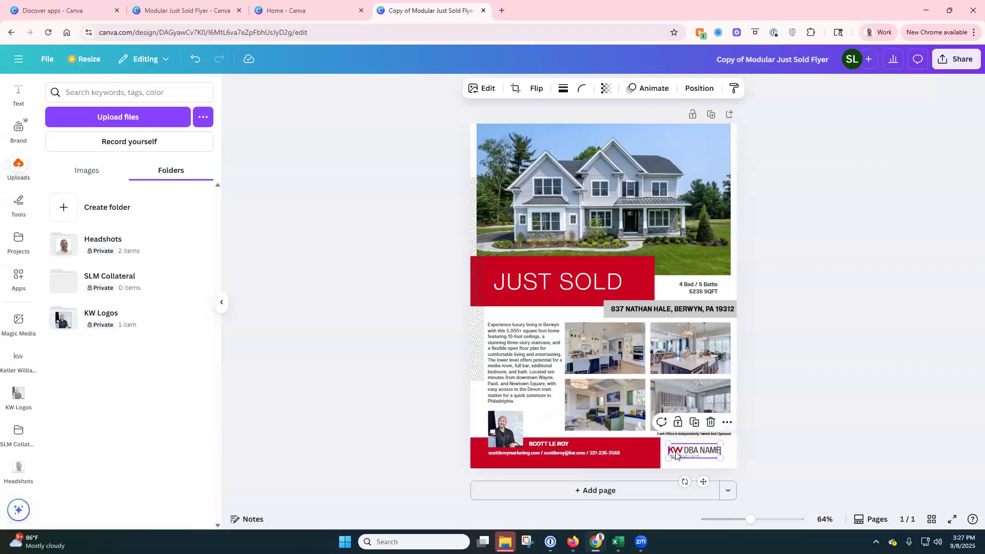
click(91, 173)
drag(154, 477, 687, 457)
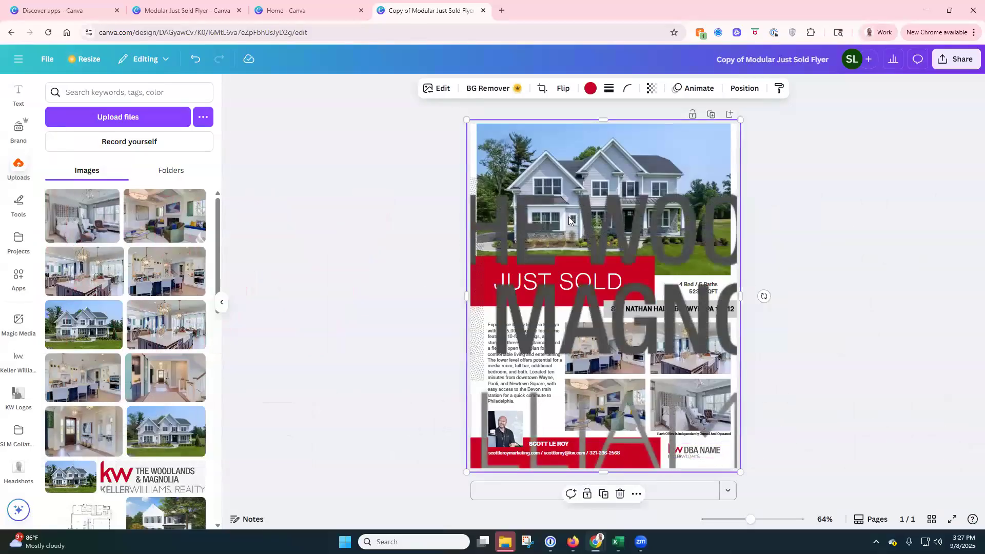
click(195, 59)
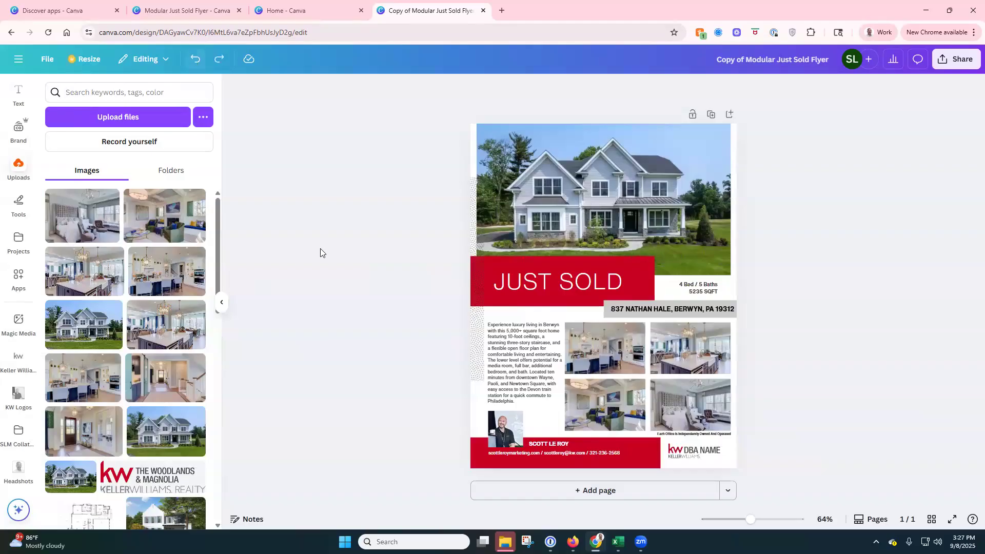
click(684, 451)
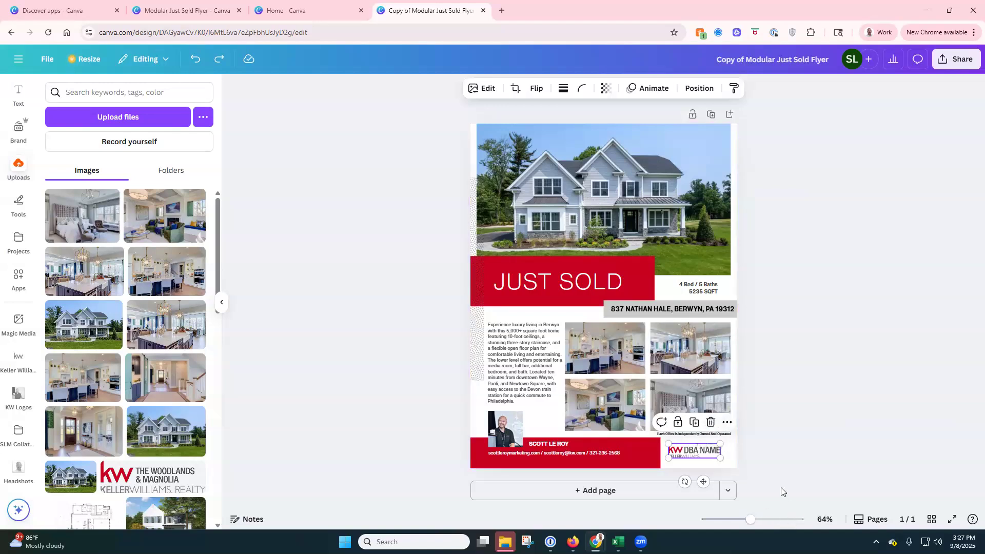
key(Delete)
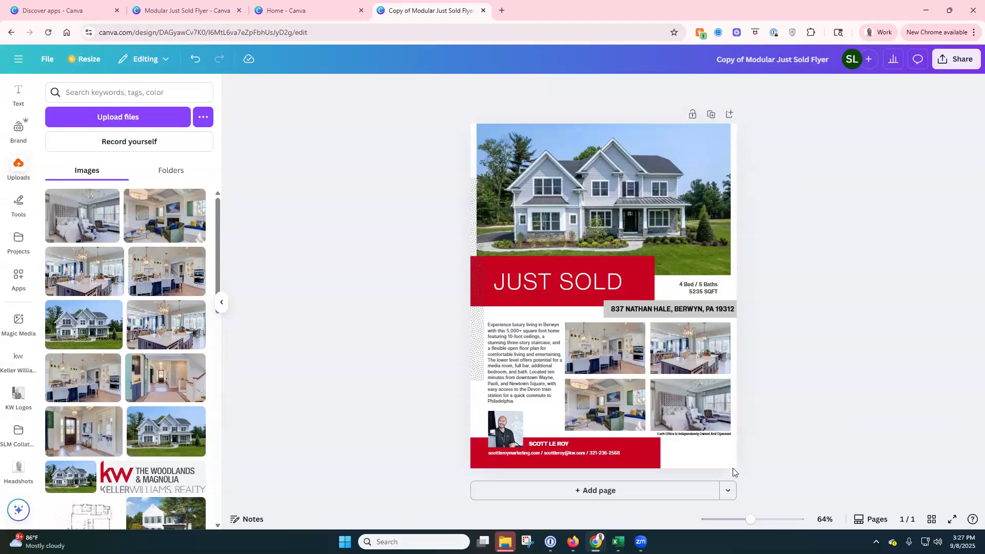
click(156, 476)
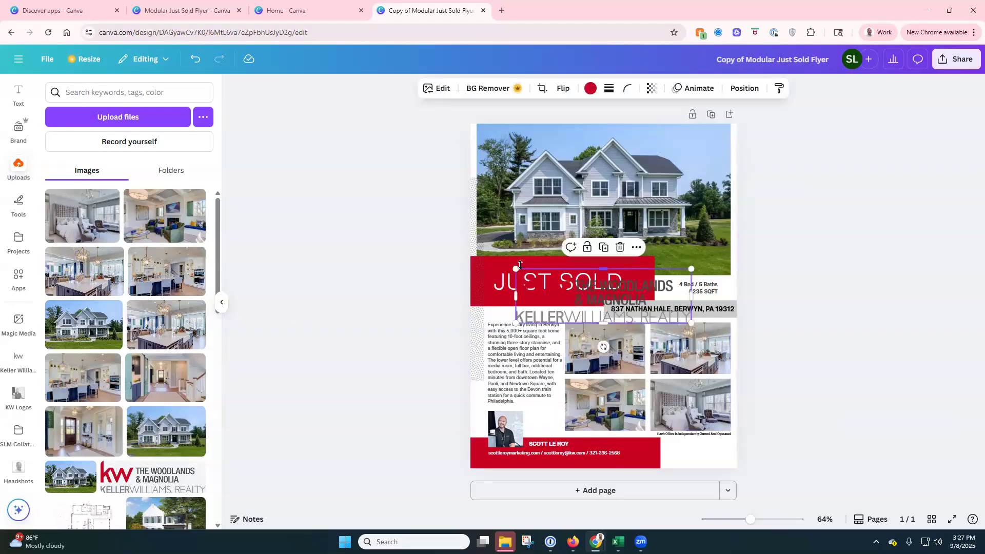
drag(516, 270, 708, 455)
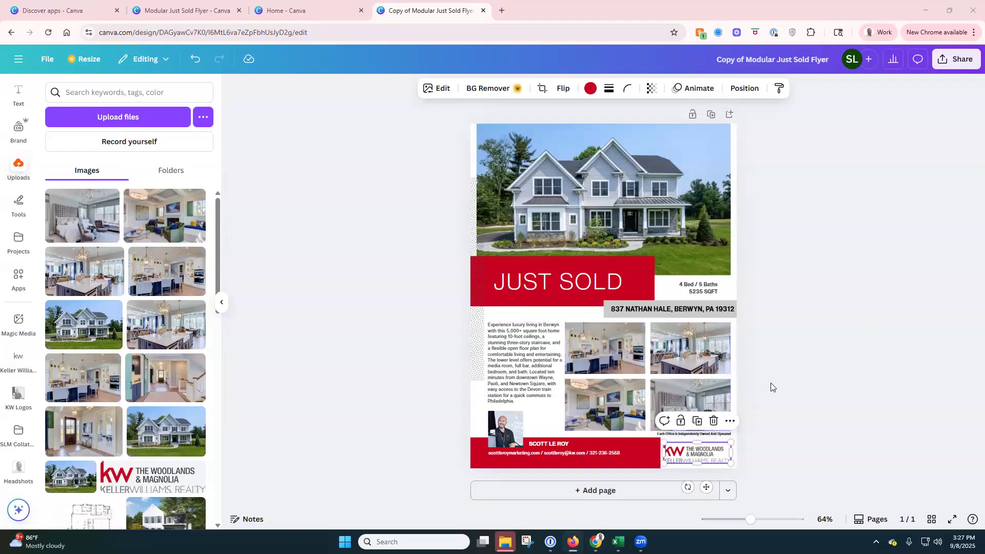
click(358, 348)
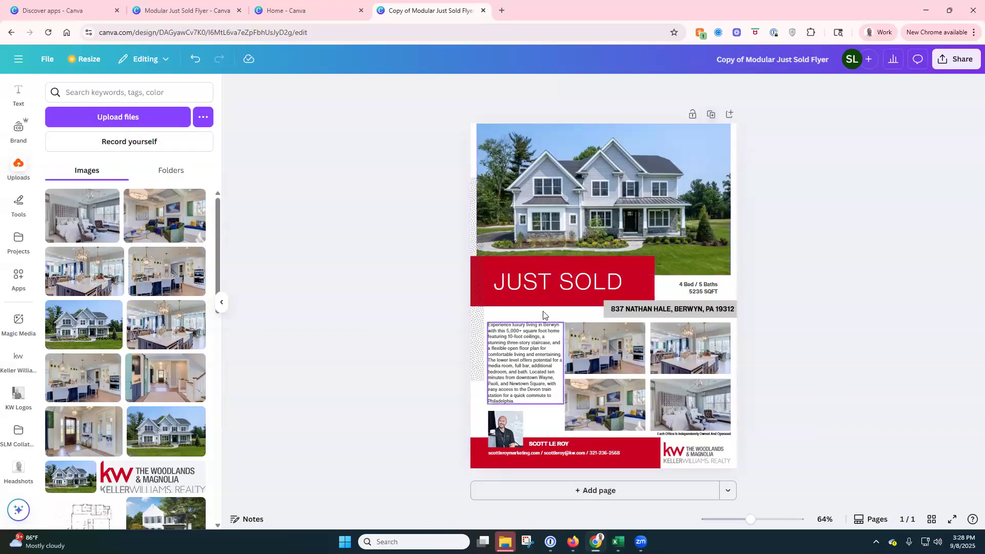
Step: Duplicate the flyer page and change the copy's heading to JUST LISTED
click(713, 119)
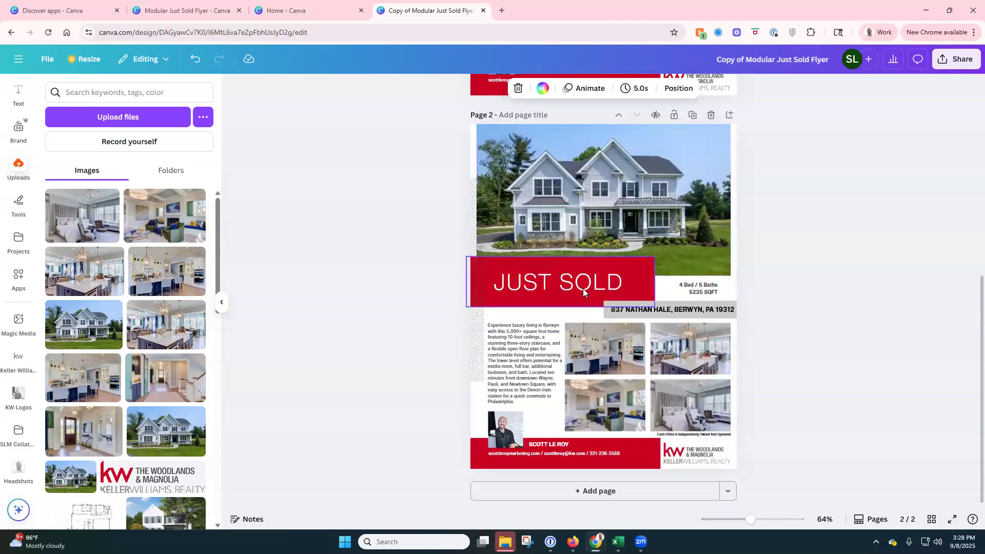
double_click(565, 282)
click(562, 284)
key(shift+Right)
key(shift+Right)
key(shift+Right)
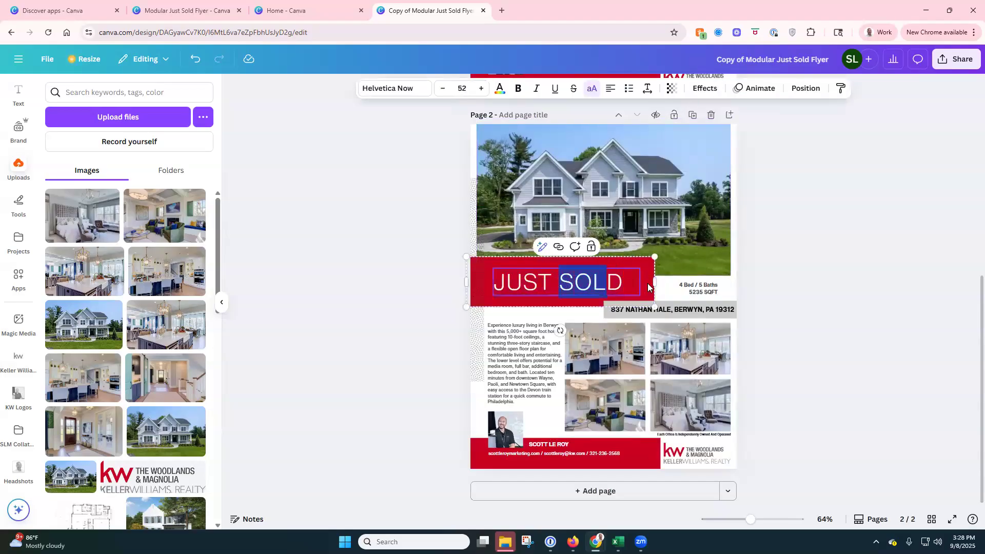
key(BackSpace)
key(Delete)
text(LISTED)
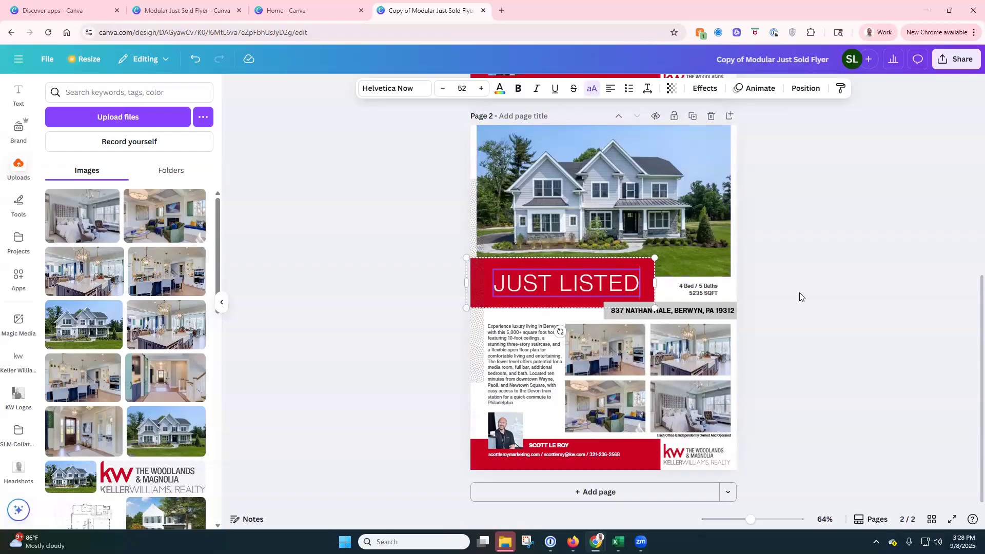
scroll(799, 292, up, 4)
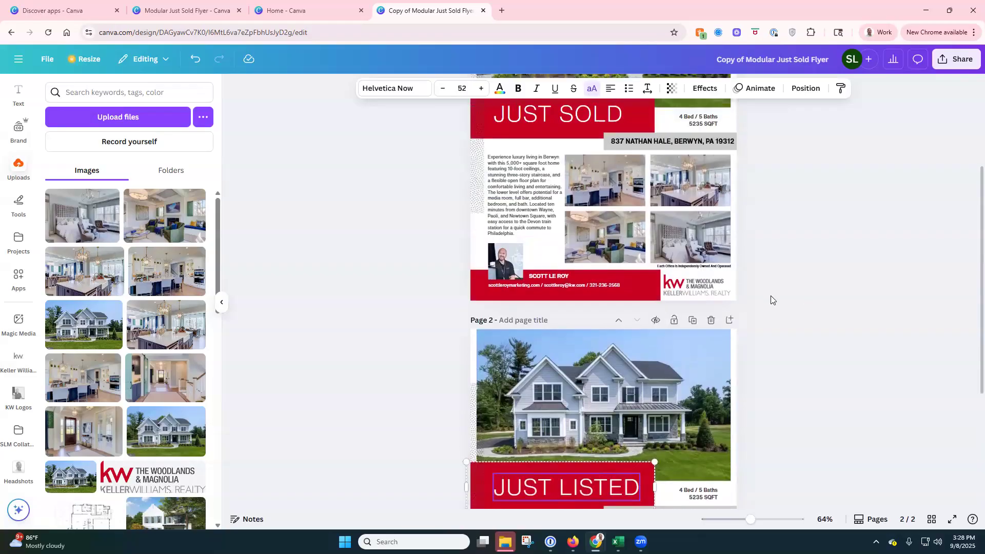
Step: Add a third page headed UNDER CONTRACT, with the font shrunk to fit one line
click(693, 321)
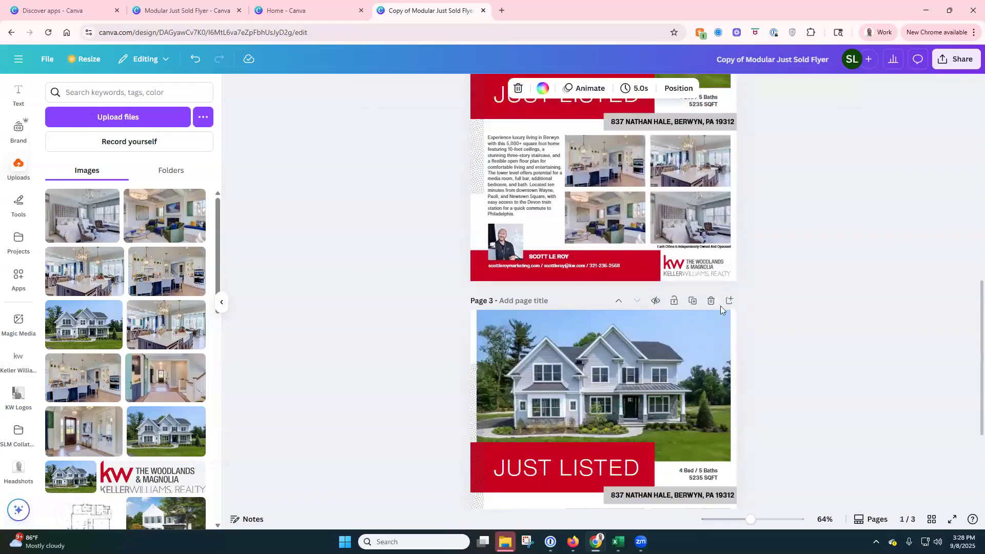
click(564, 341)
click(564, 341)
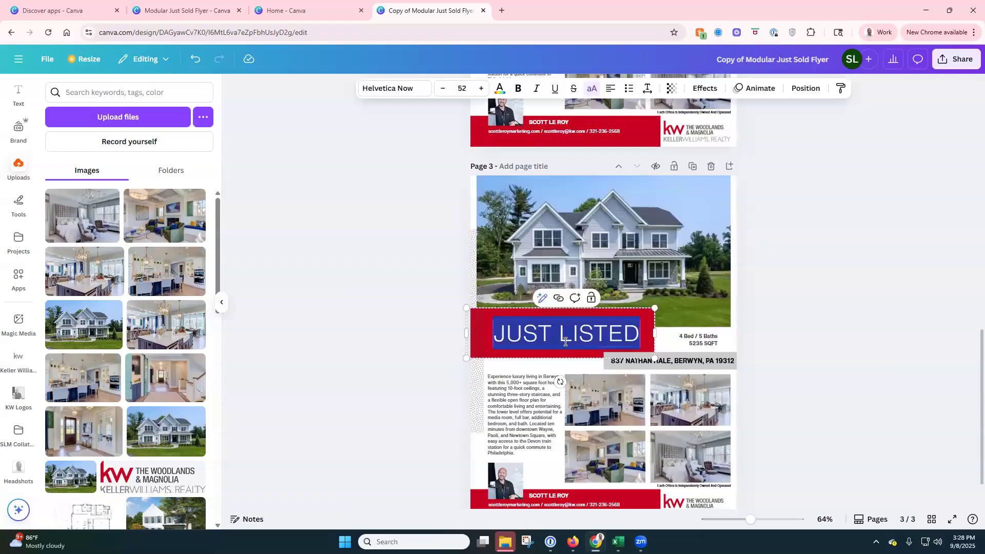
text(UNDER CONTRACT)
key(ctrl+a)
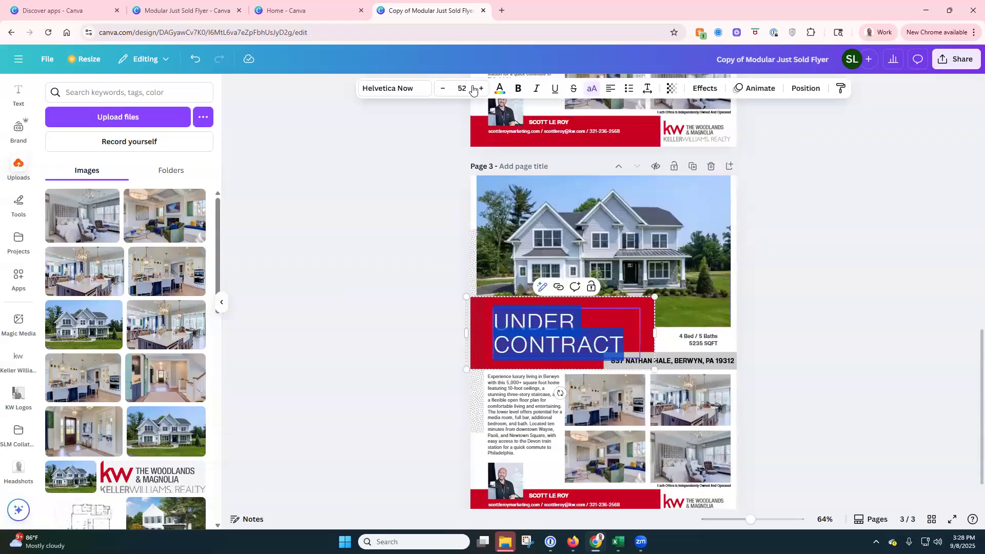
click(442, 89)
click(441, 90)
click(441, 89)
click(442, 89)
click(442, 89)
click(441, 89)
click(442, 89)
click(442, 89)
click(441, 89)
click(441, 89)
click(442, 89)
click(442, 89)
click(442, 89)
click(441, 89)
click(442, 90)
click(442, 89)
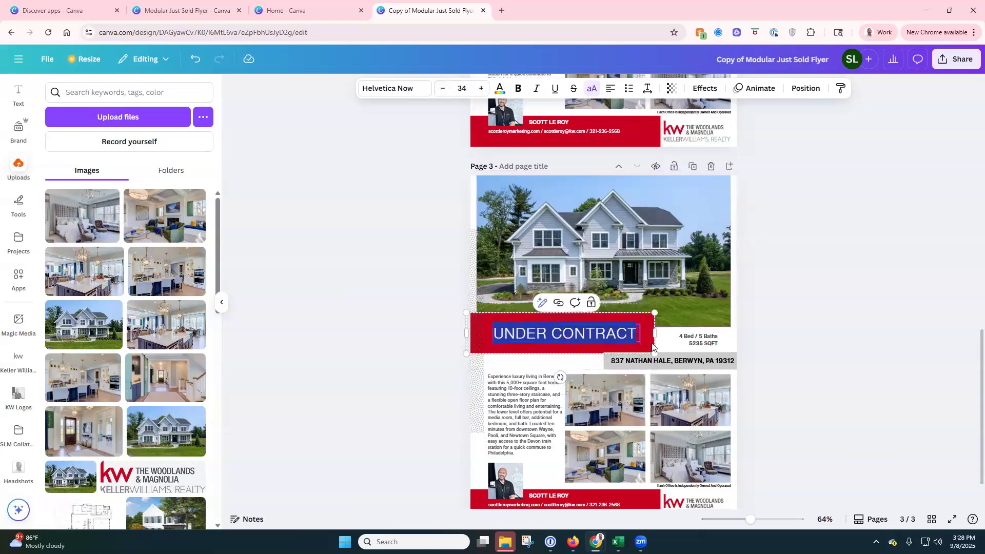
click(842, 311)
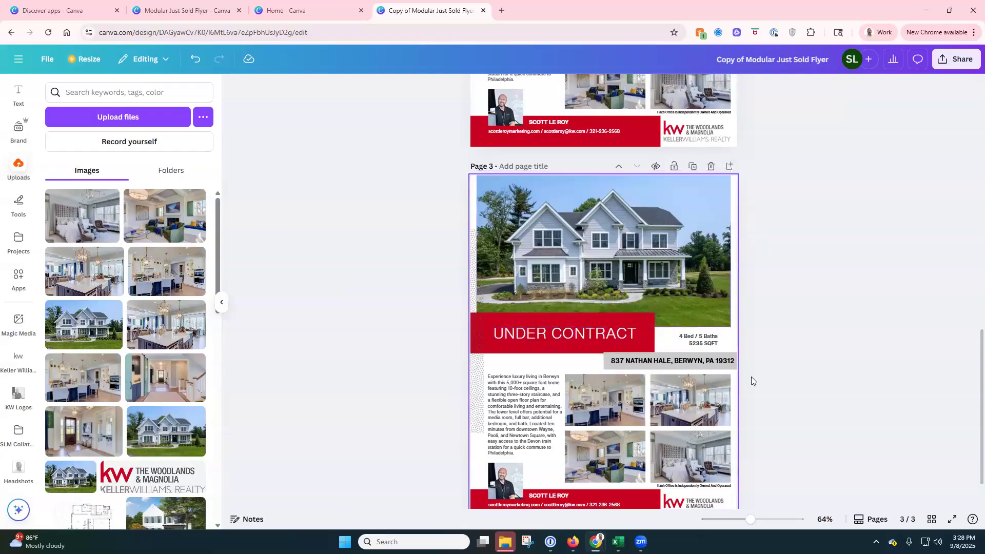
scroll(790, 353, up, 2)
scroll(770, 341, up, 1)
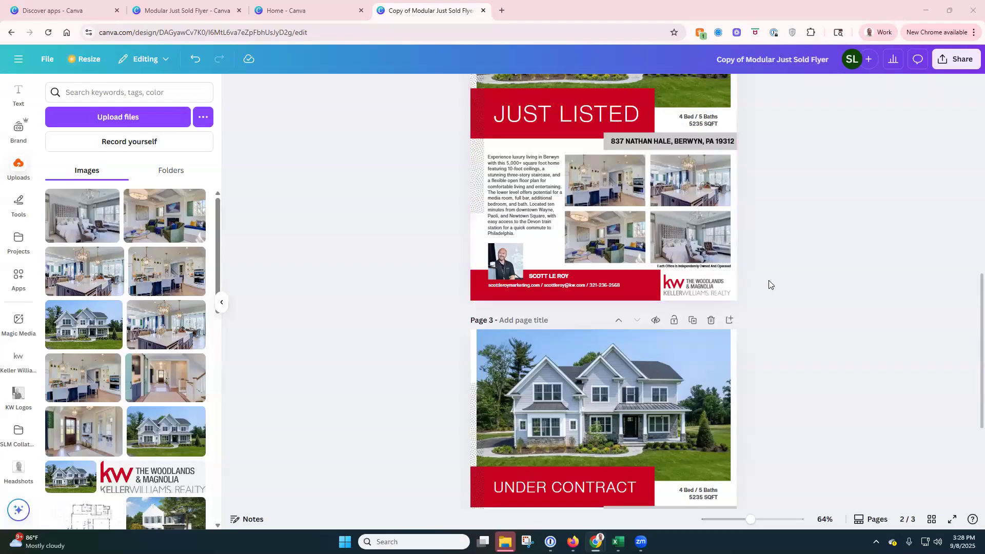
scroll(767, 281, up, 10)
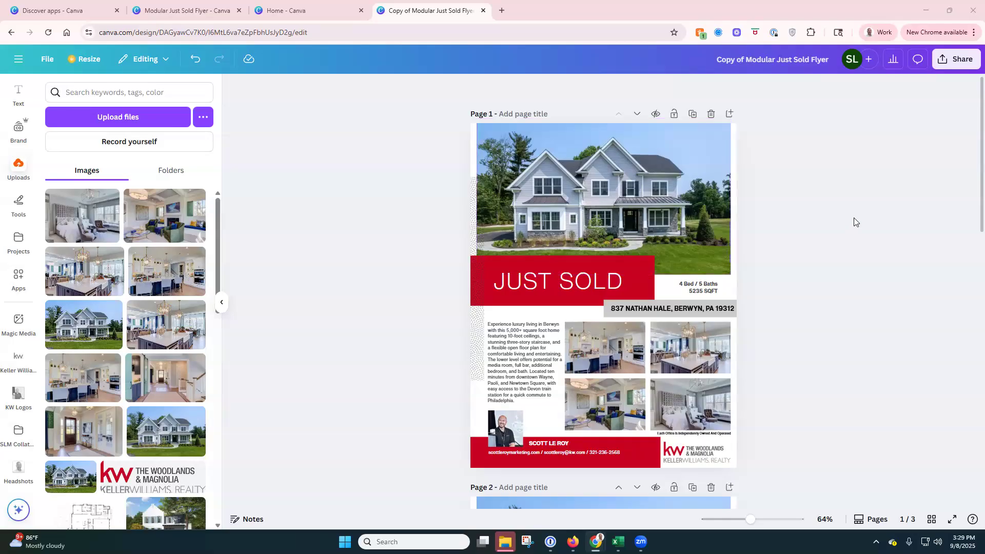
Step: Export only Page 1 as a PDF Print file with crop marks and bleed
click(951, 62)
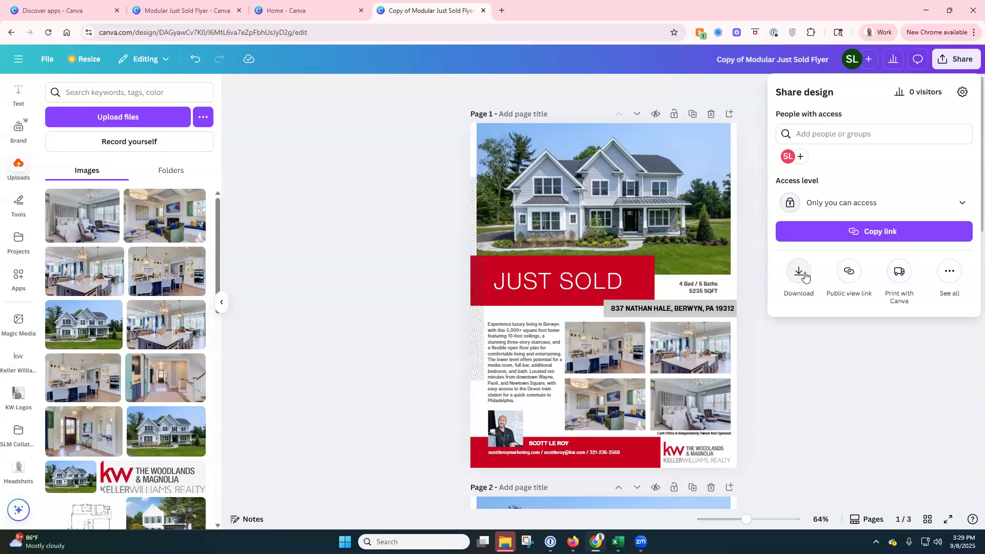
click(804, 276)
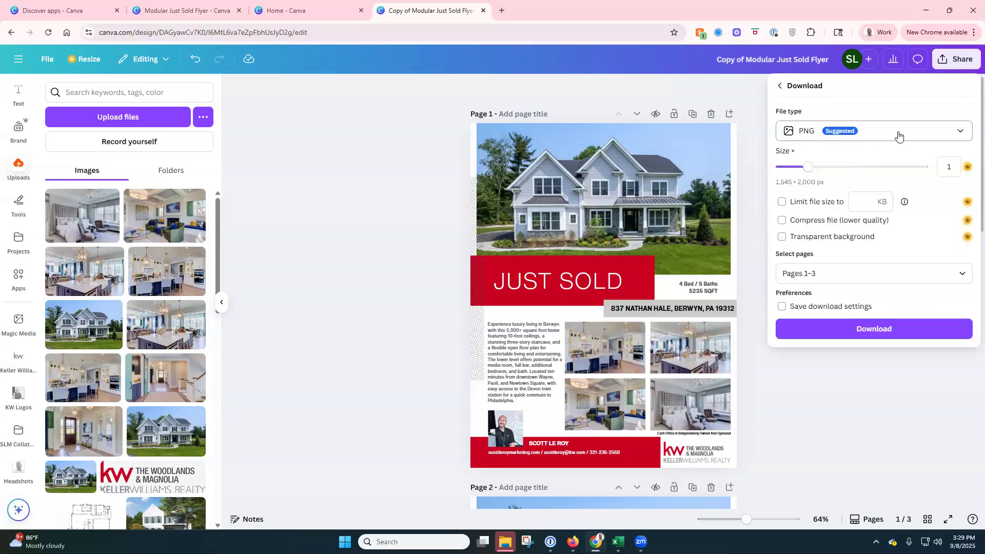
click(957, 133)
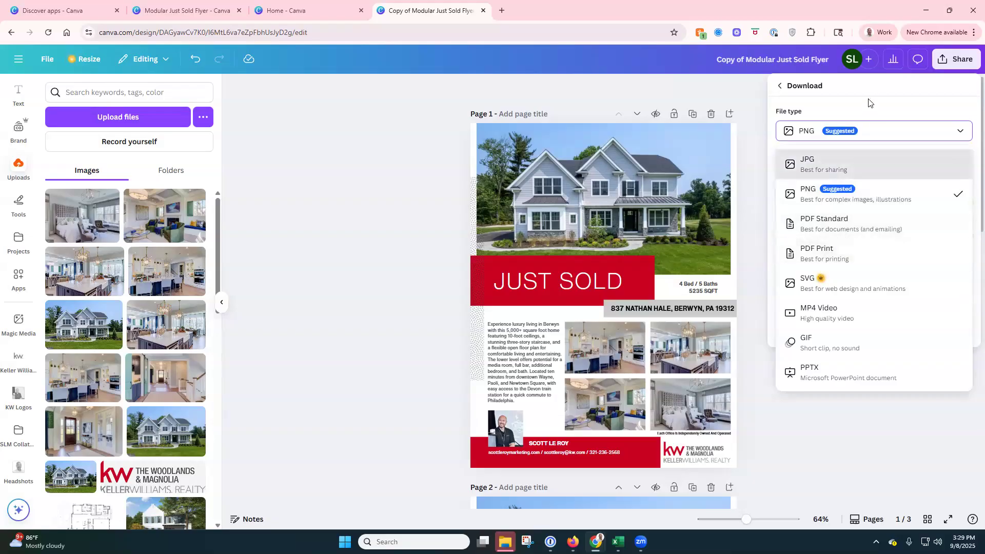
click(847, 258)
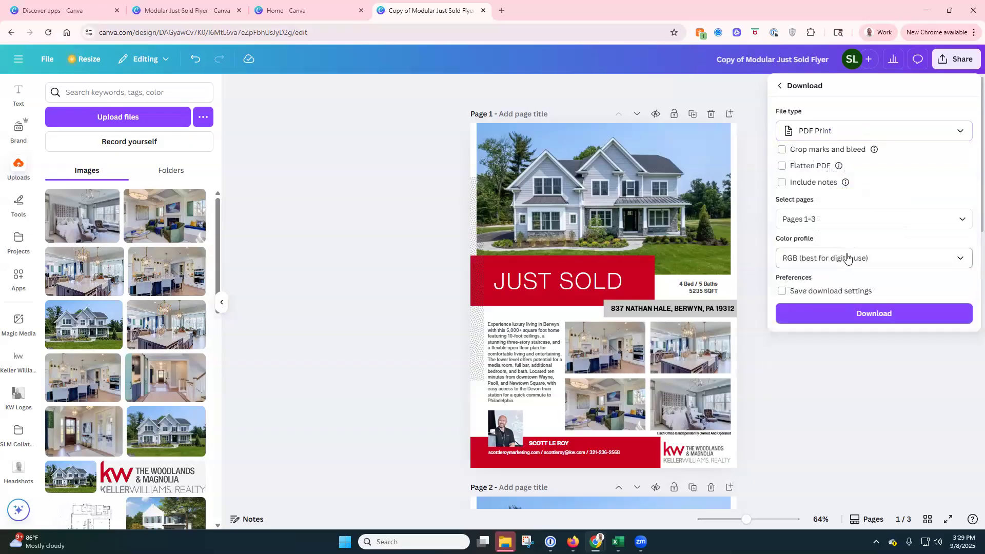
click(824, 150)
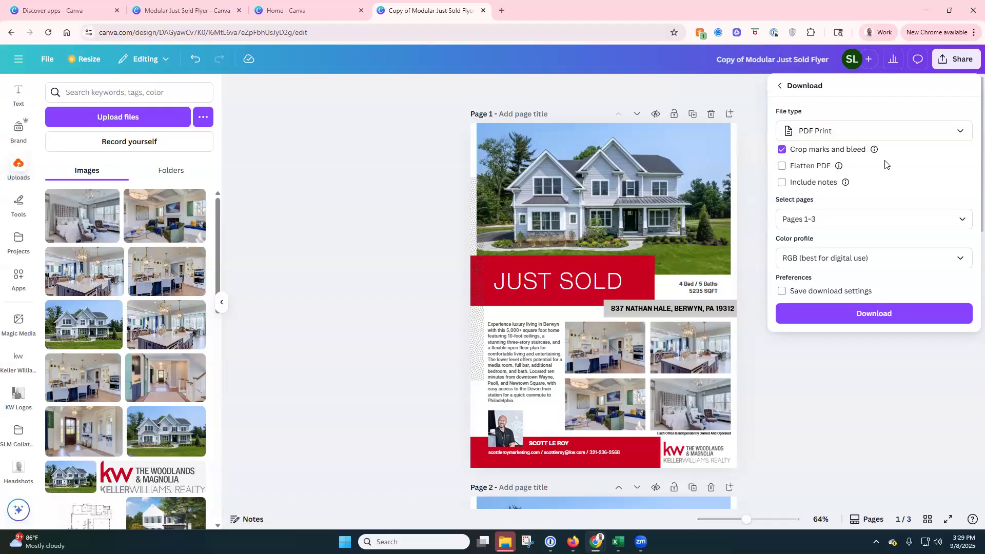
click(963, 224)
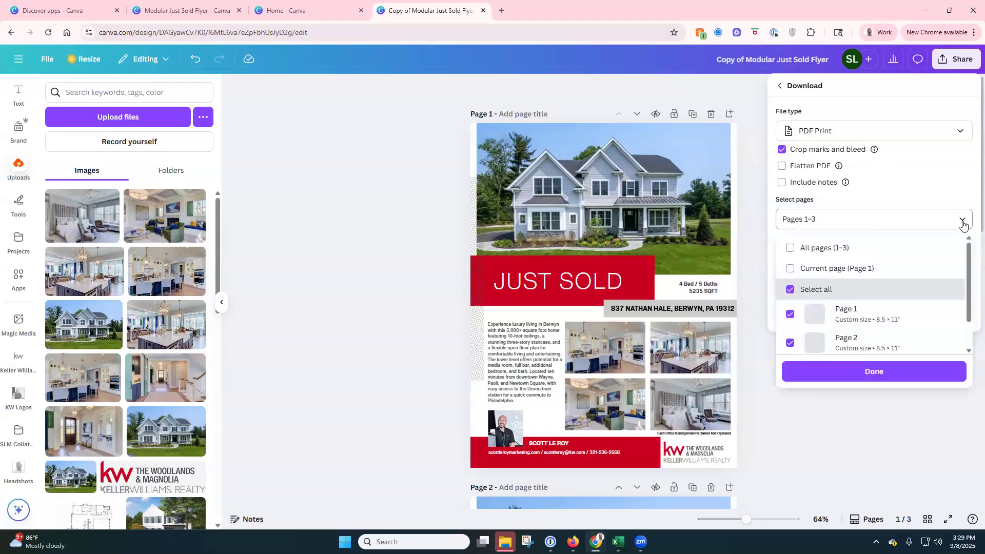
click(850, 272)
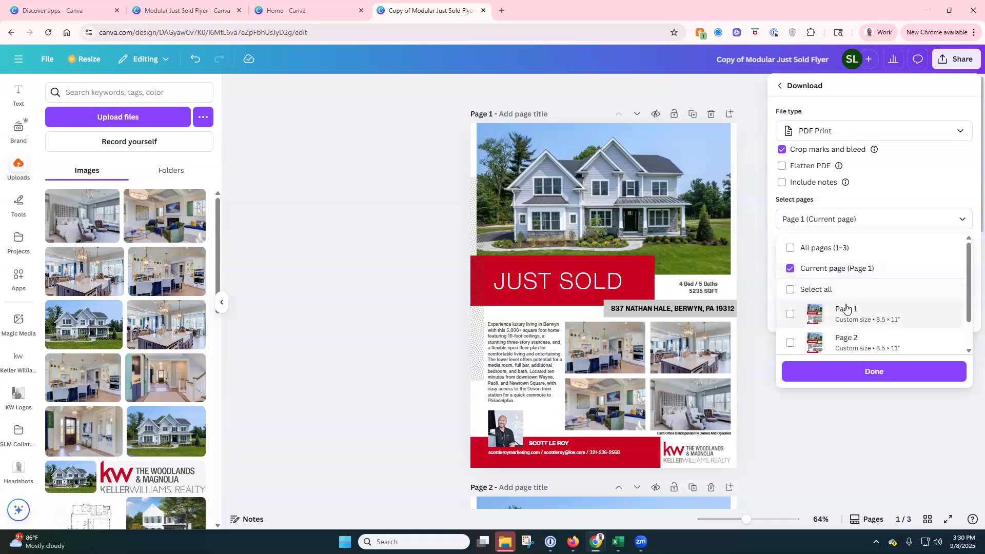
click(917, 177)
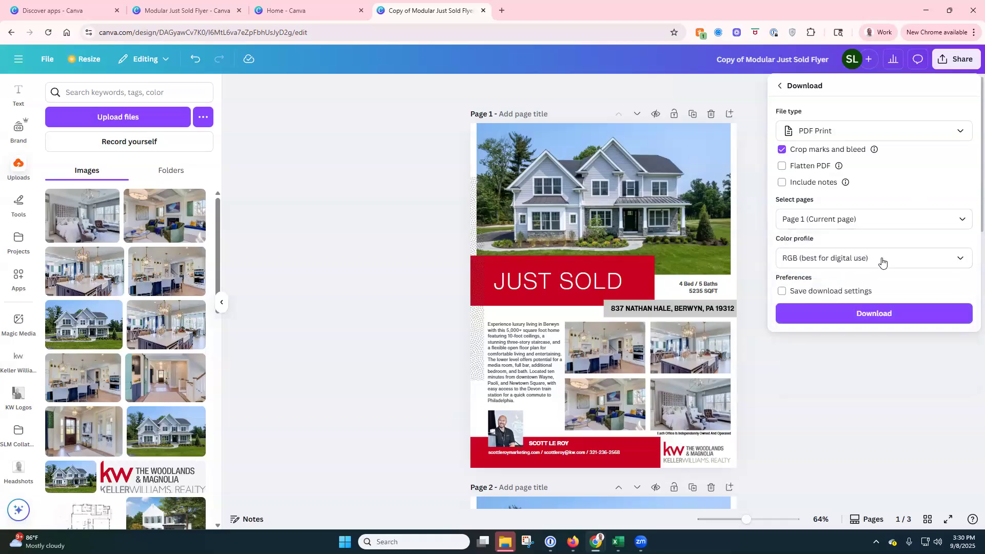
click(882, 315)
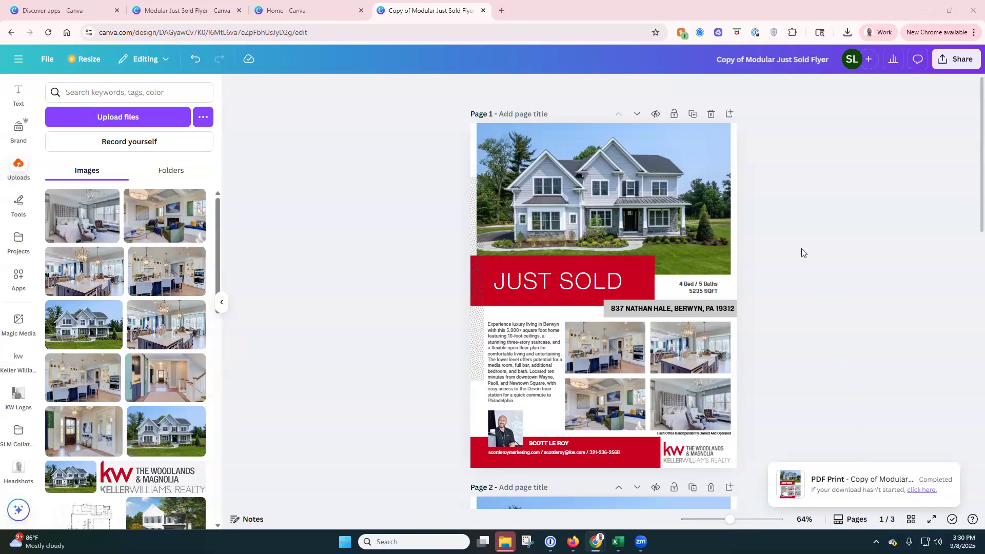
Step: Check sharing access (only you) and publishing options, then return to the Canva home page
click(951, 58)
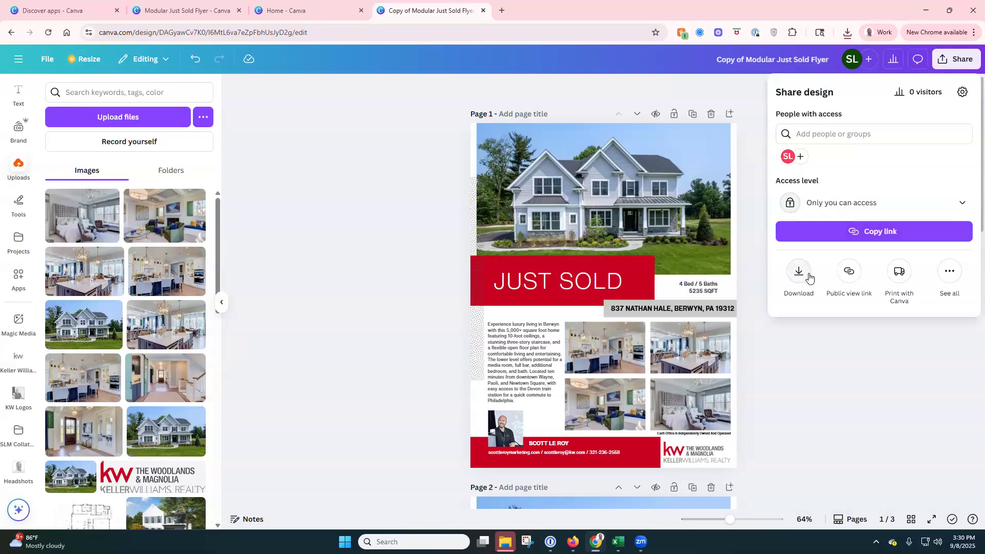
click(953, 204)
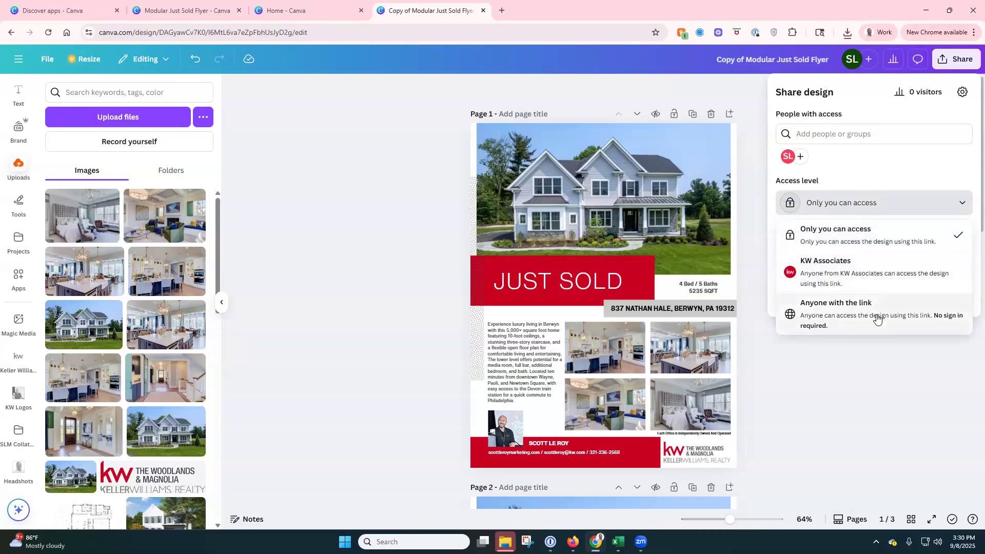
click(920, 183)
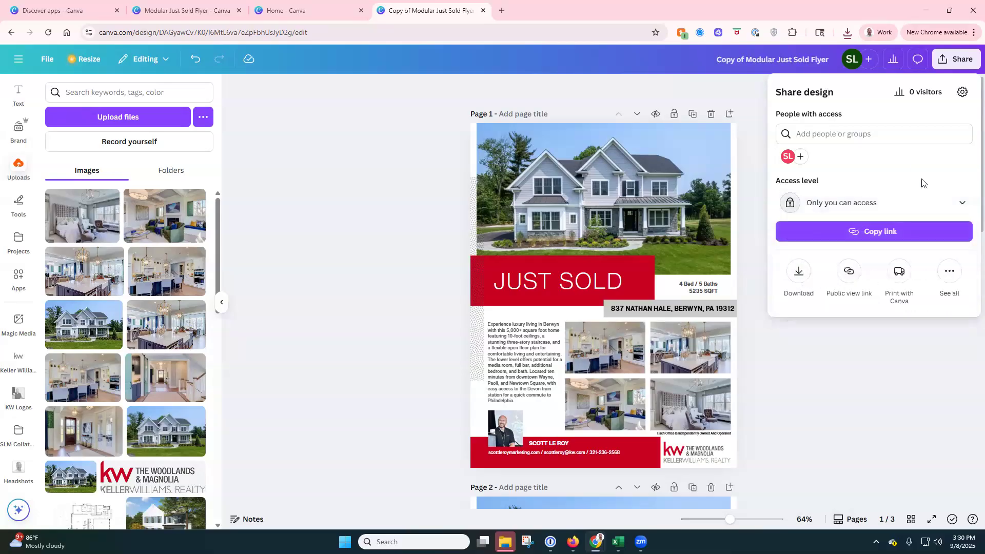
click(949, 273)
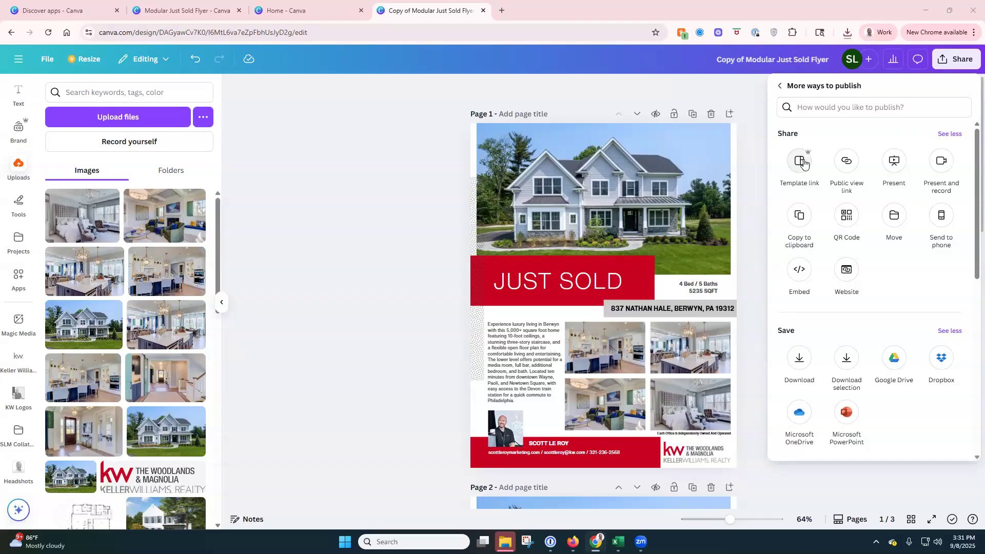
click(779, 85)
click(130, 72)
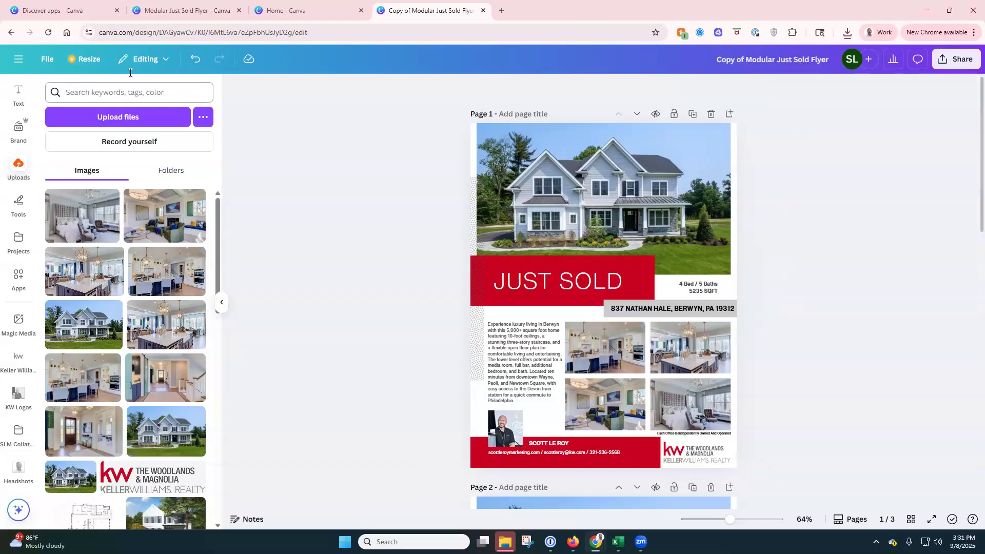
click(18, 59)
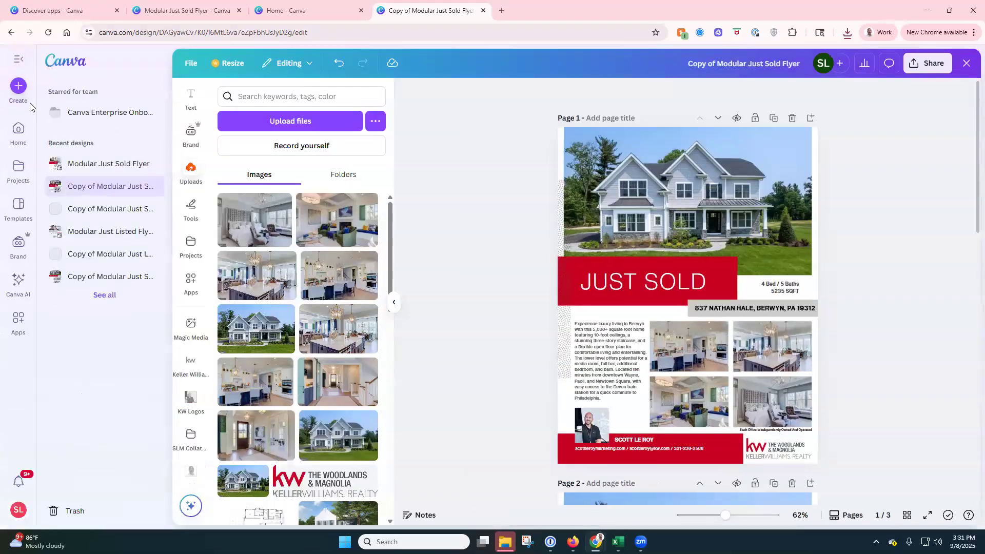
click(19, 128)
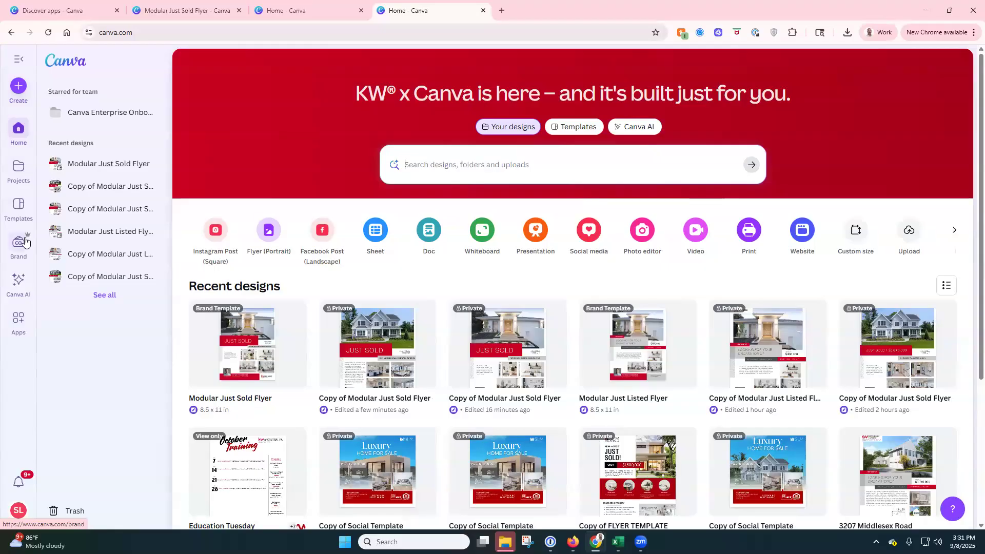
click(26, 322)
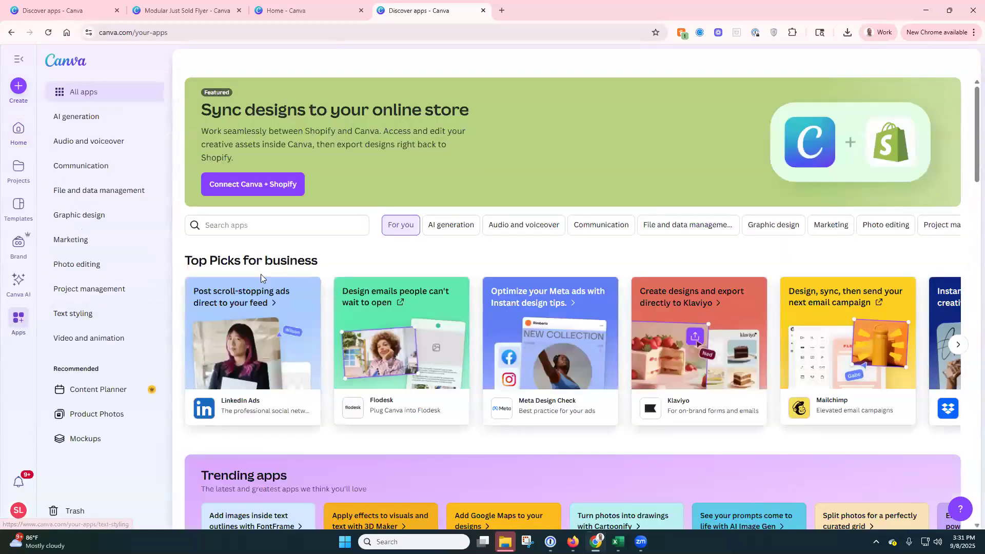
text(kw)
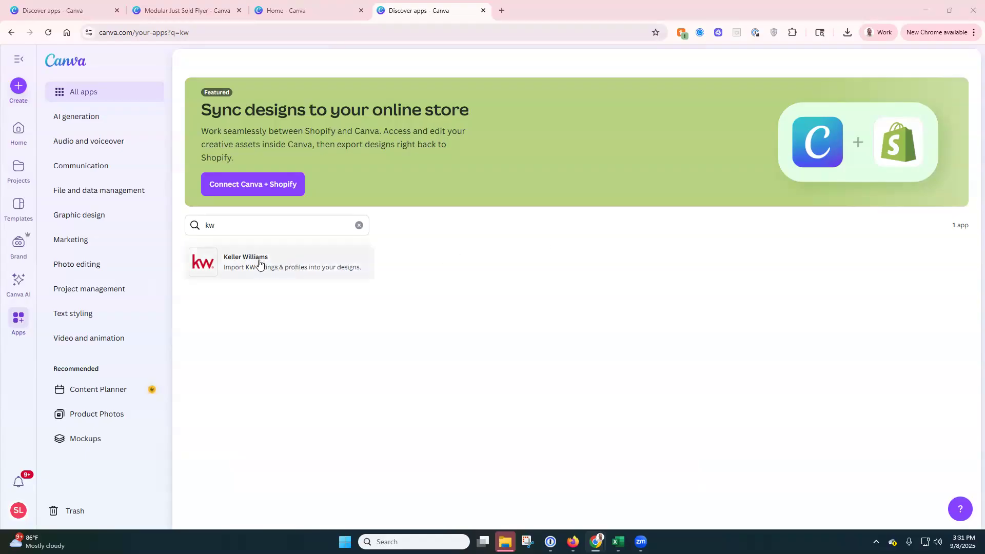
click(19, 61)
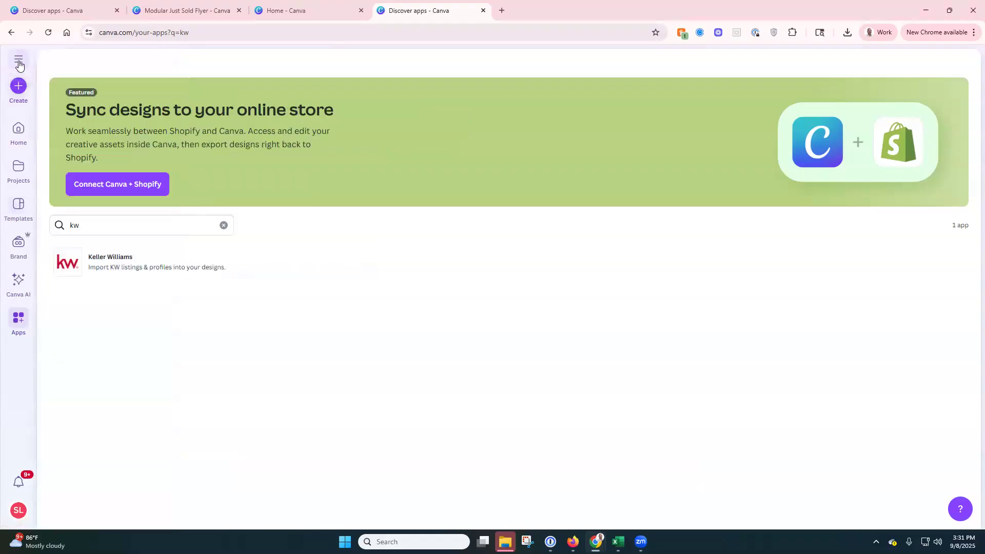
click(19, 129)
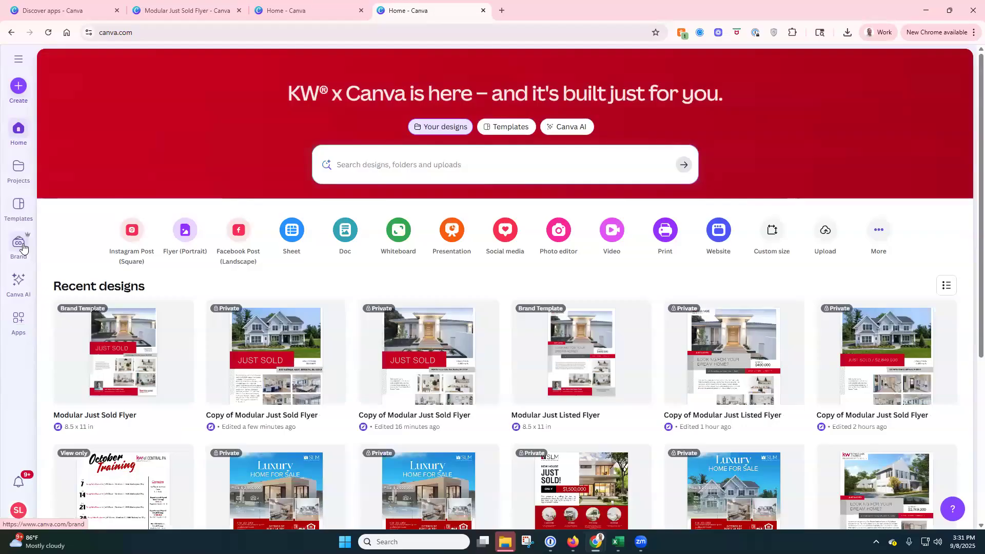
Step: Browse the Brand Templates flyers and Instagram posts, then close the Modular Just Sold Flyer tab
click(22, 247)
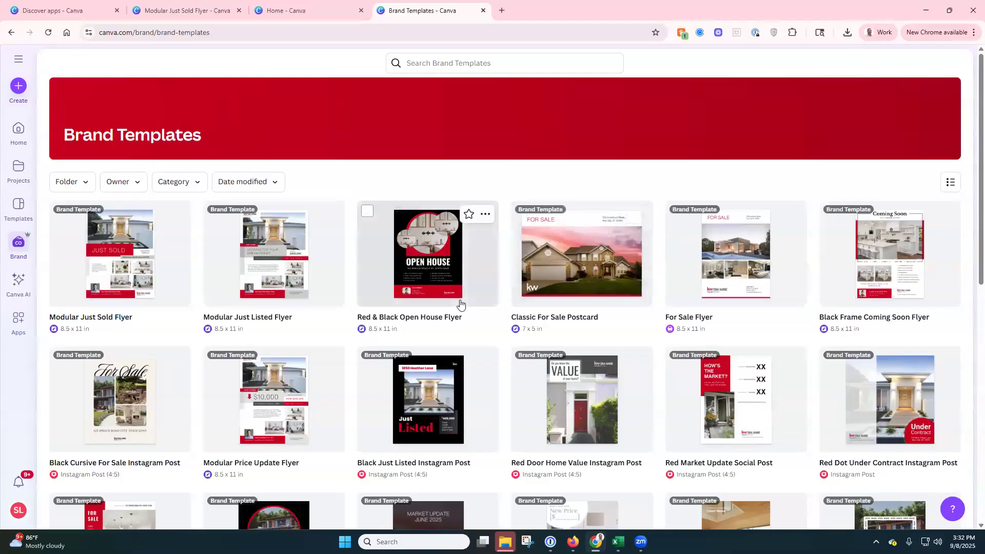
scroll(457, 305, down, 7)
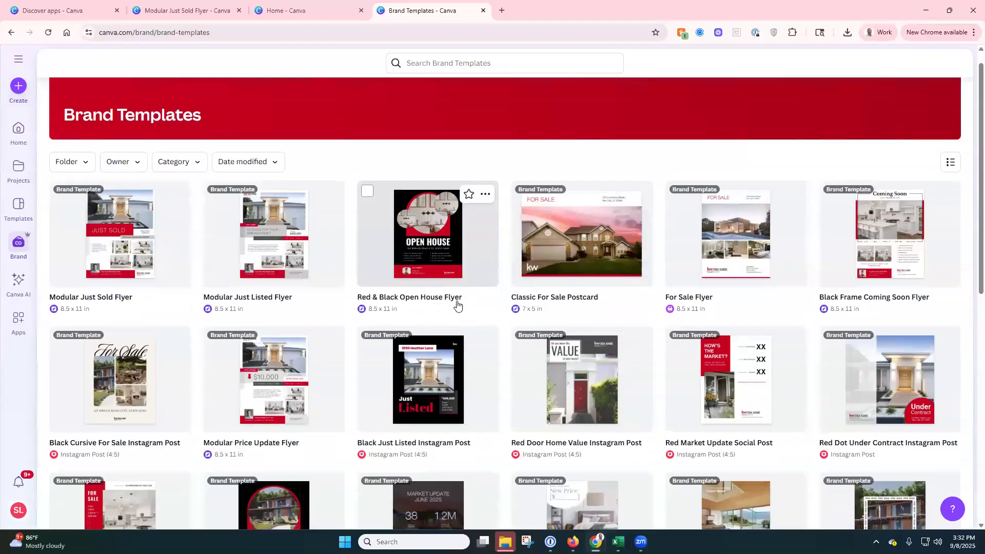
scroll(457, 305, down, 2)
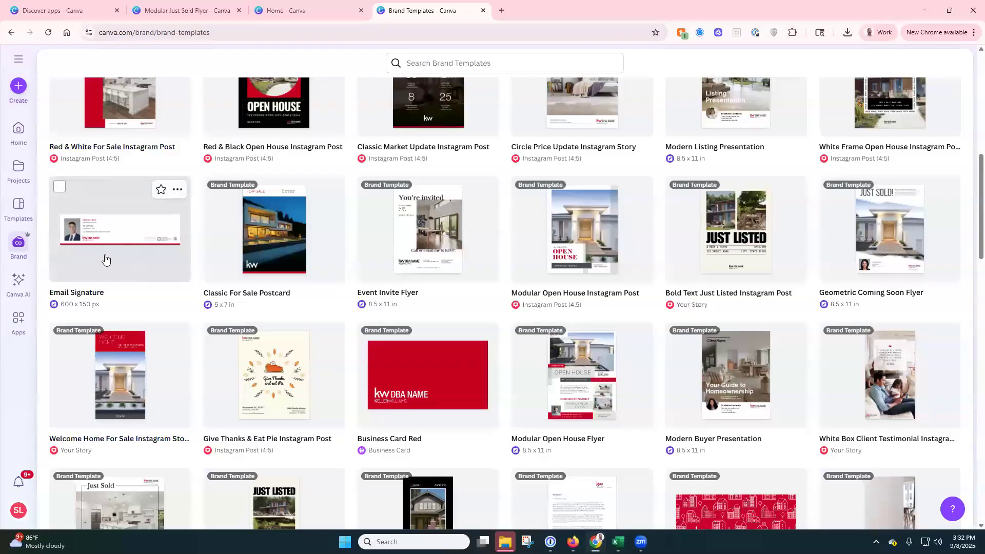
scroll(105, 260, down, 2)
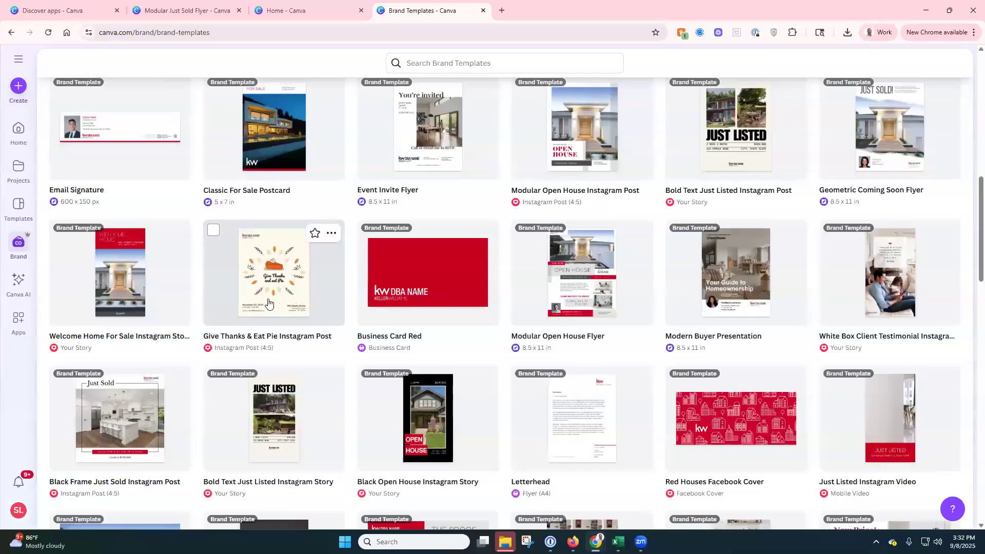
scroll(442, 300, down, 2)
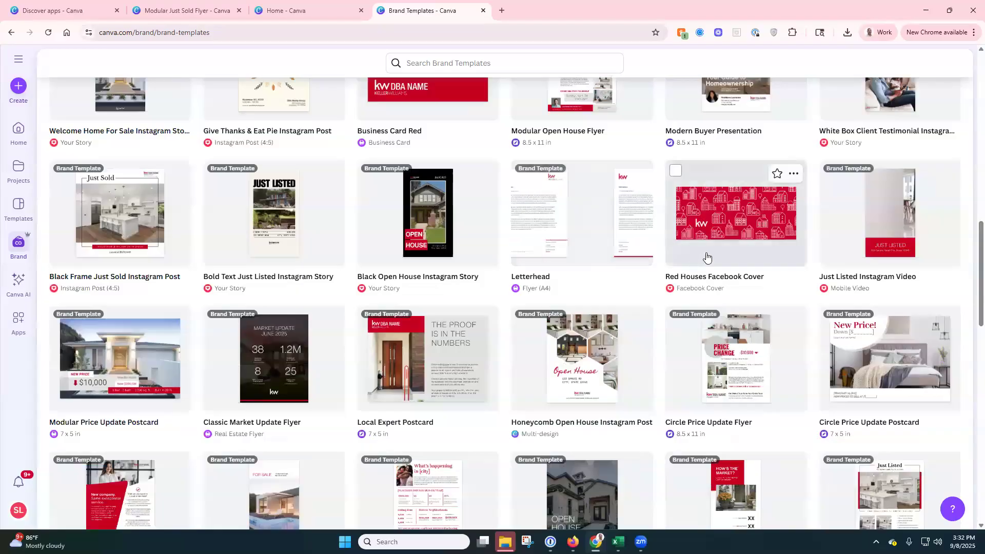
scroll(715, 252, down, 4)
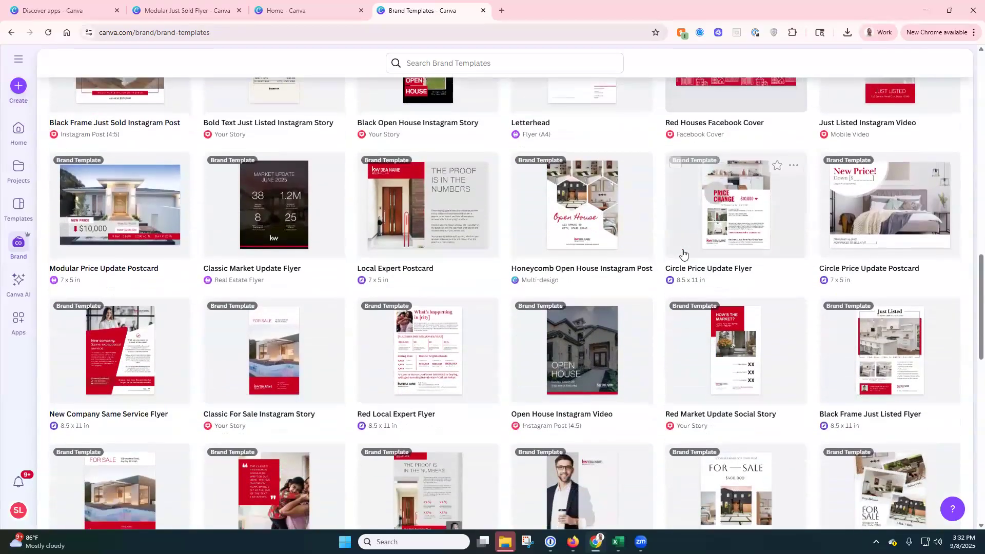
mouse_move(550, 262)
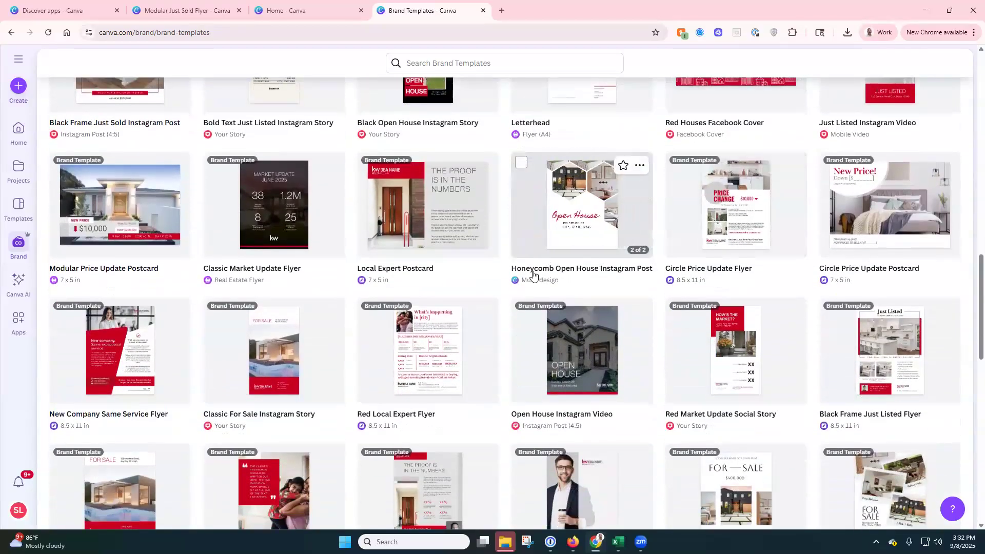
mouse_move(438, 246)
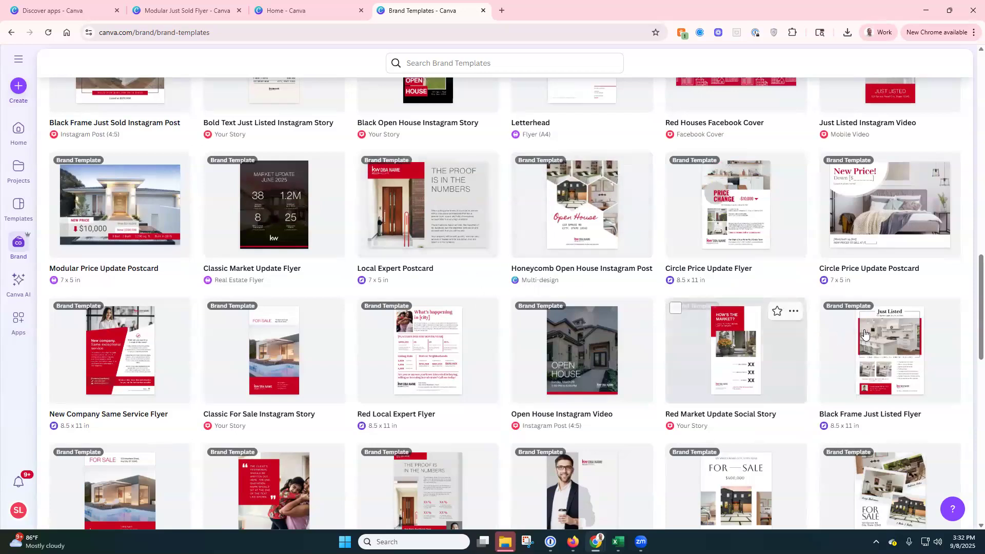
scroll(969, 250, up, 2)
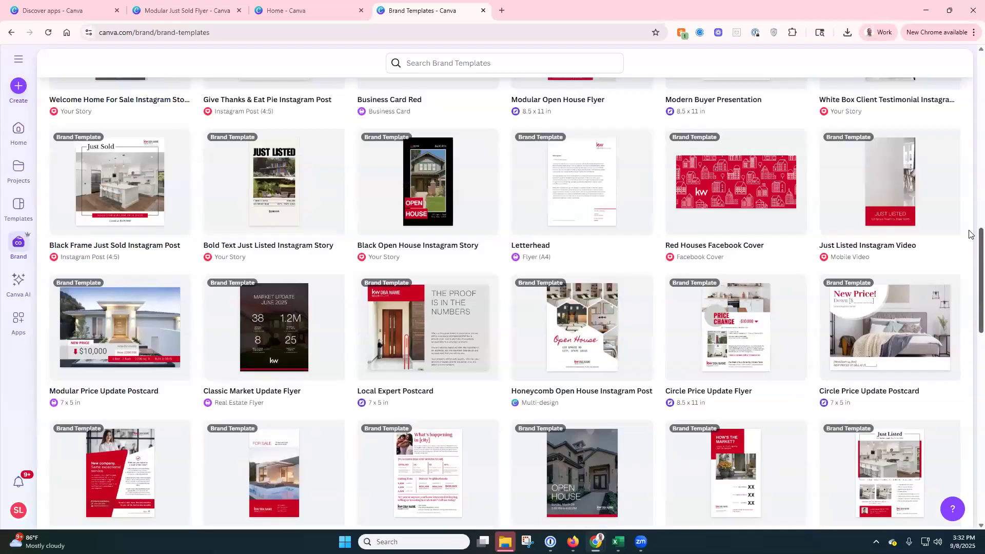
scroll(969, 251, up, 10)
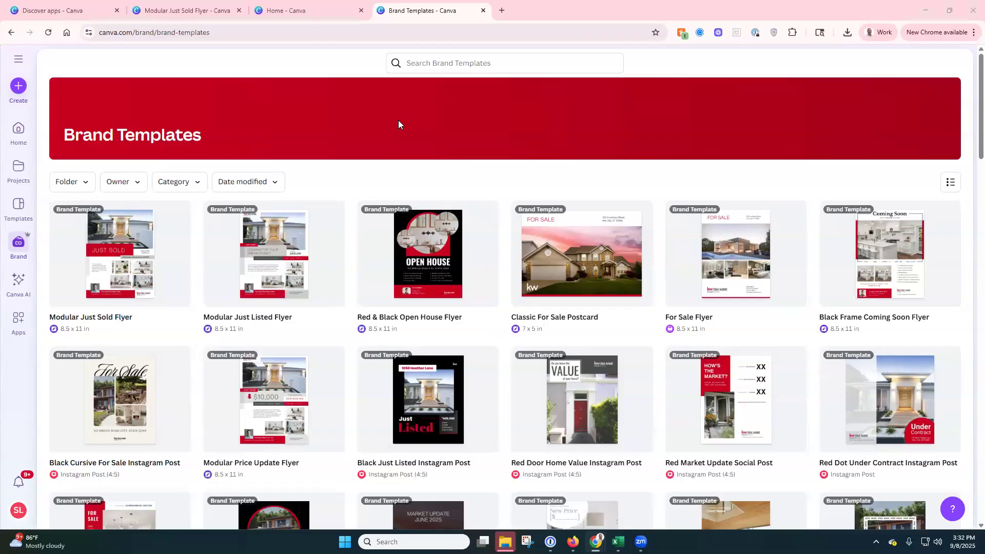
click(238, 11)
Step: Close the Canva home and Brand Templates tabs and load the SLM marketing website
click(239, 11)
click(238, 10)
click(222, 34)
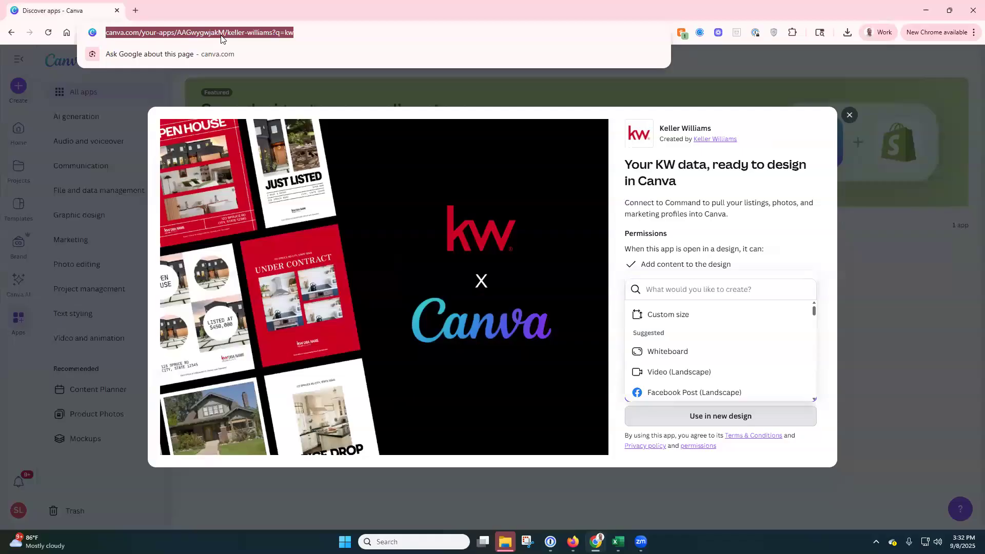
text(scottleroymarketing.)
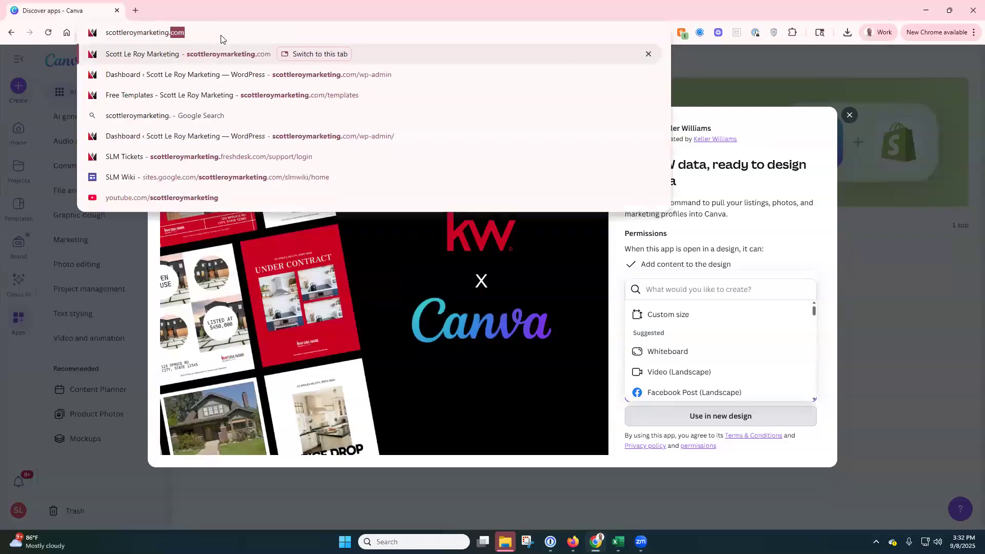
key(Return)
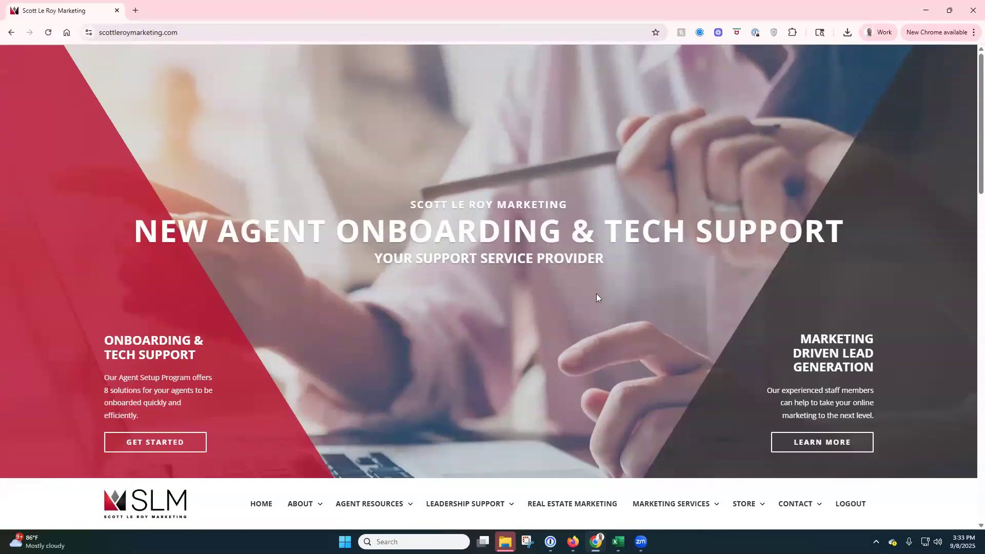
Step: Go through Agent Resources > Marketing Support to the SLM Templates page
scroll(591, 297, down, 2)
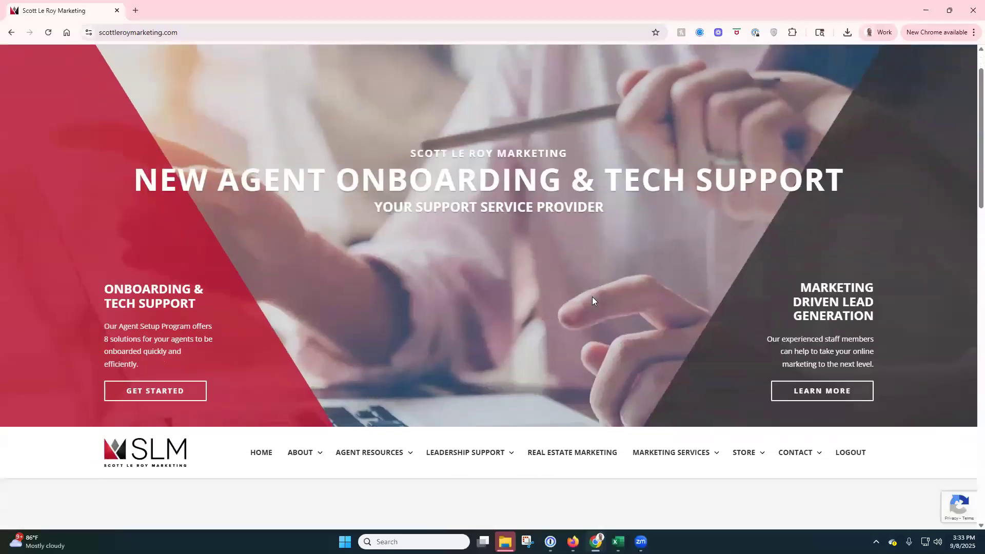
scroll(591, 300, down, 1)
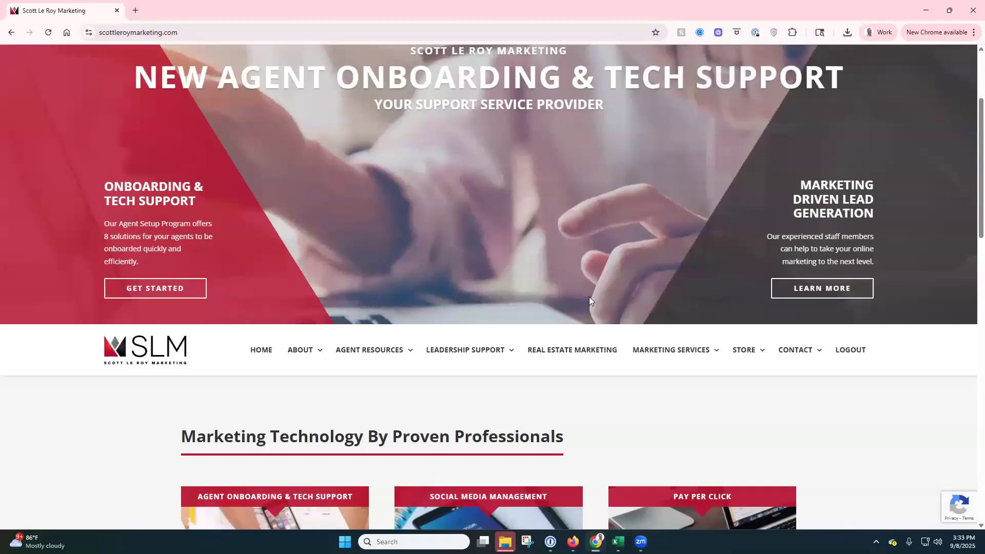
scroll(410, 241, down, 2)
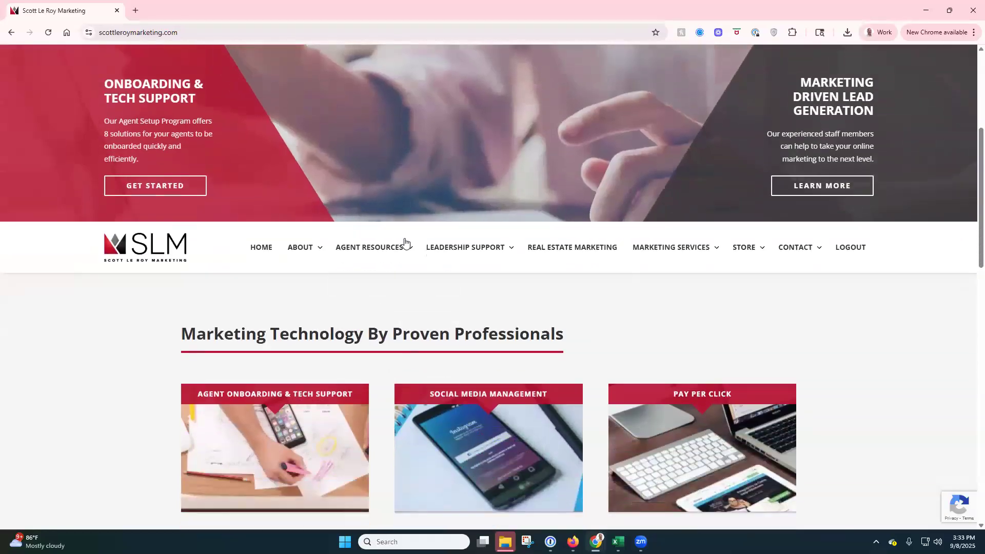
mouse_move(406, 250)
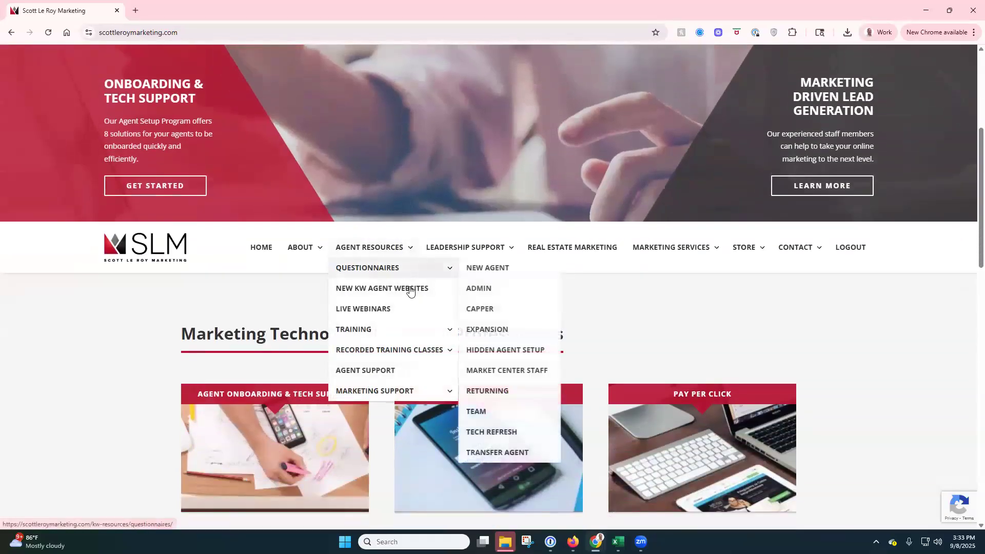
scroll(408, 327, down, 2)
mouse_move(414, 288)
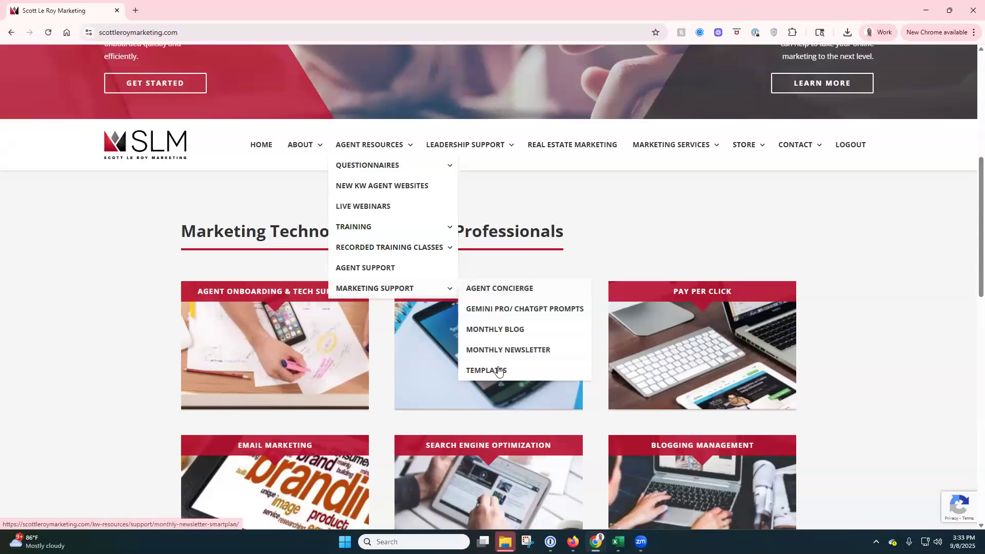
click(516, 377)
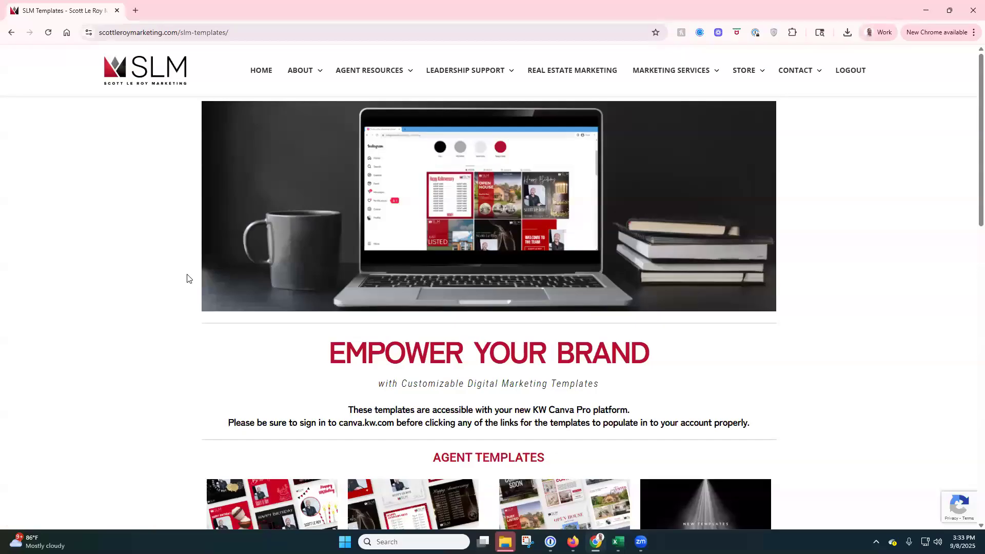
Step: Open the KW CLASSIC collection under Agent Templates and browse its business card and flyer templates
scroll(187, 278, down, 2)
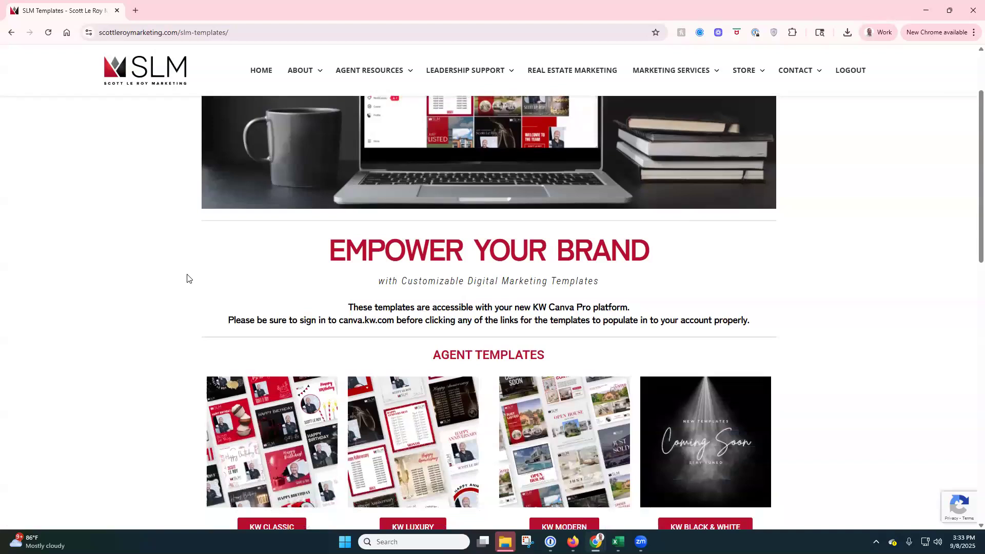
scroll(186, 278, down, 1)
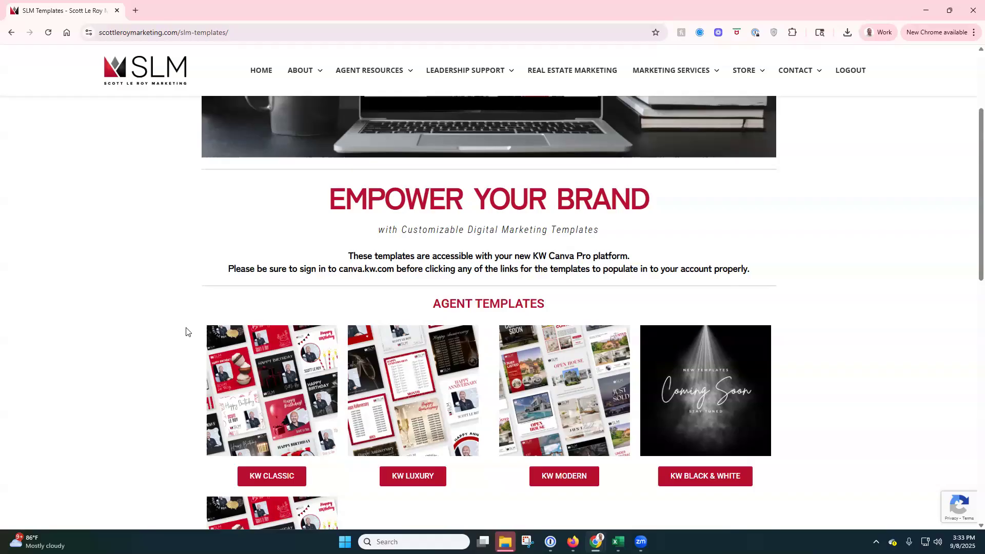
scroll(187, 332, down, 3)
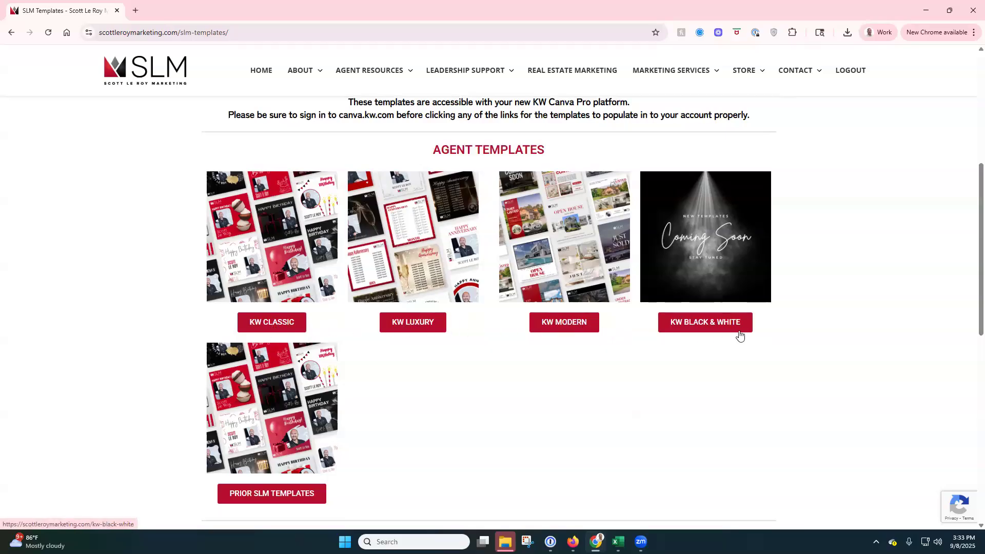
click(274, 324)
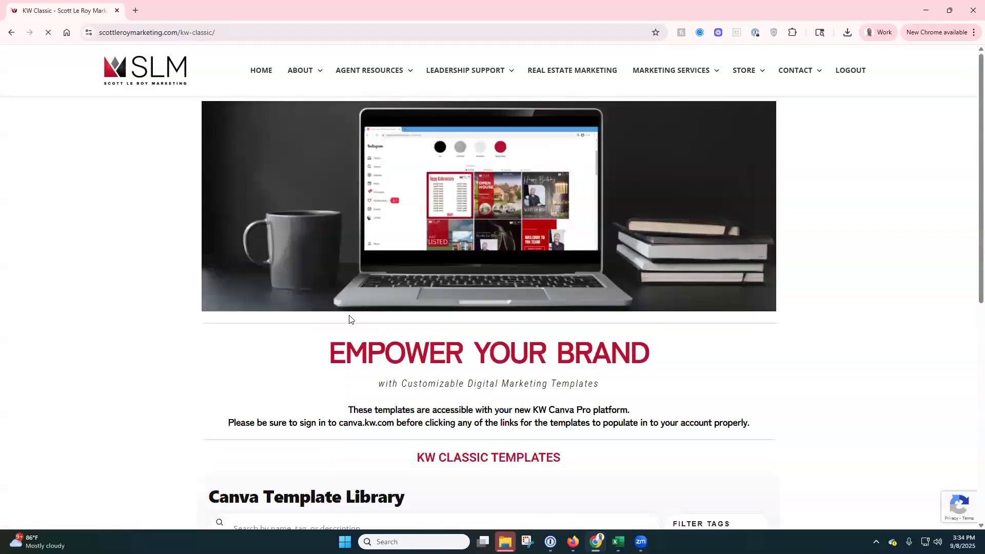
scroll(137, 310, down, 1)
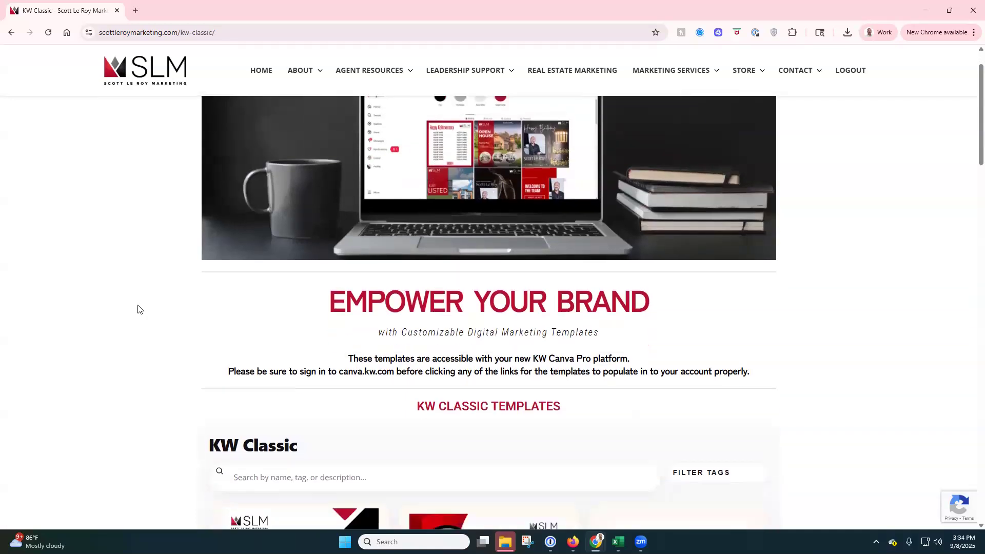
scroll(137, 309, down, 5)
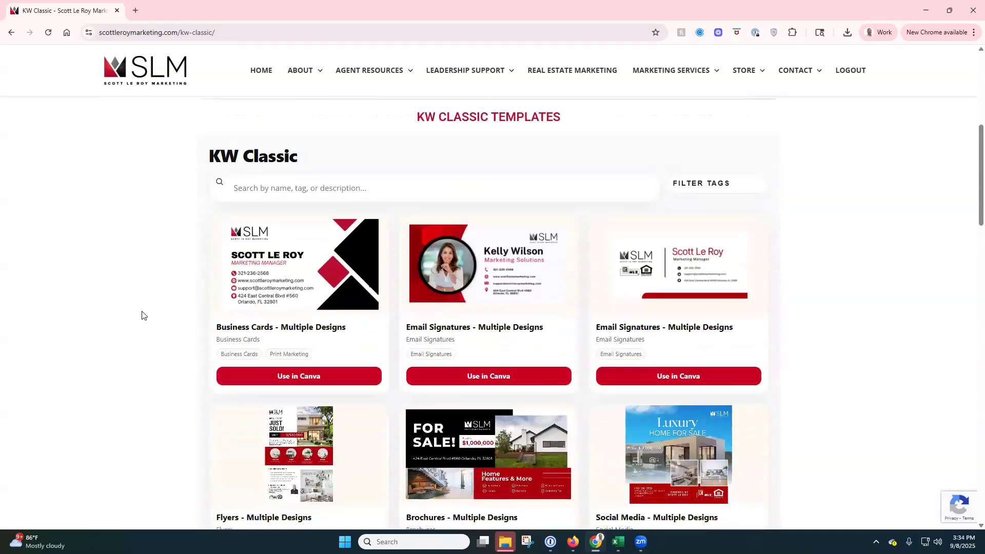
scroll(142, 315, down, 1)
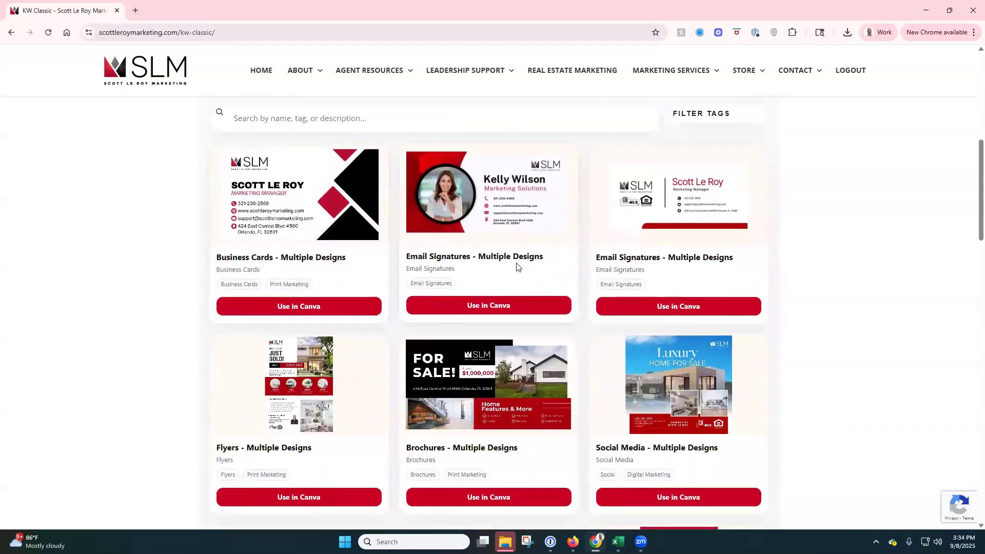
scroll(518, 269, down, 3)
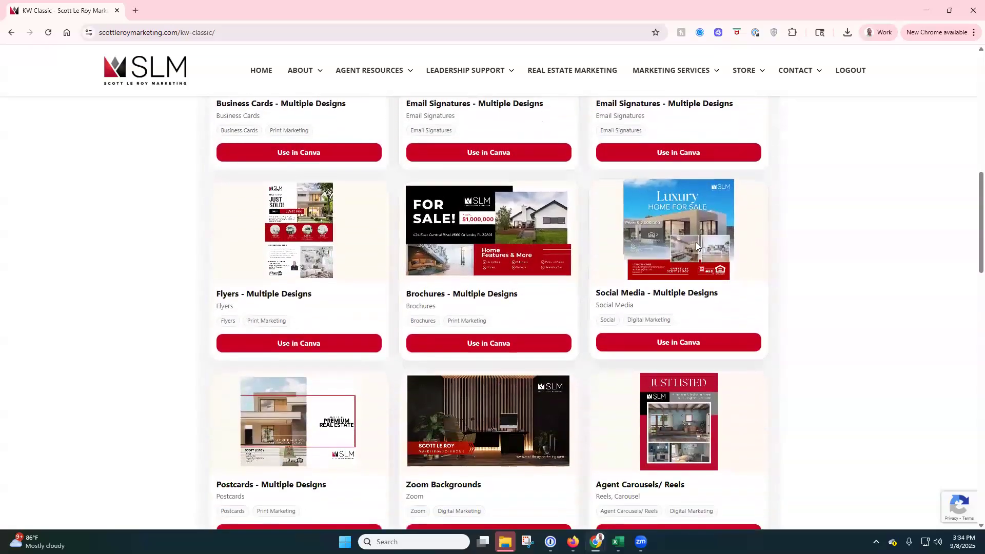
Step: Make a Canva copy of the Social Media template set and scroll its 10 pages
click(686, 343)
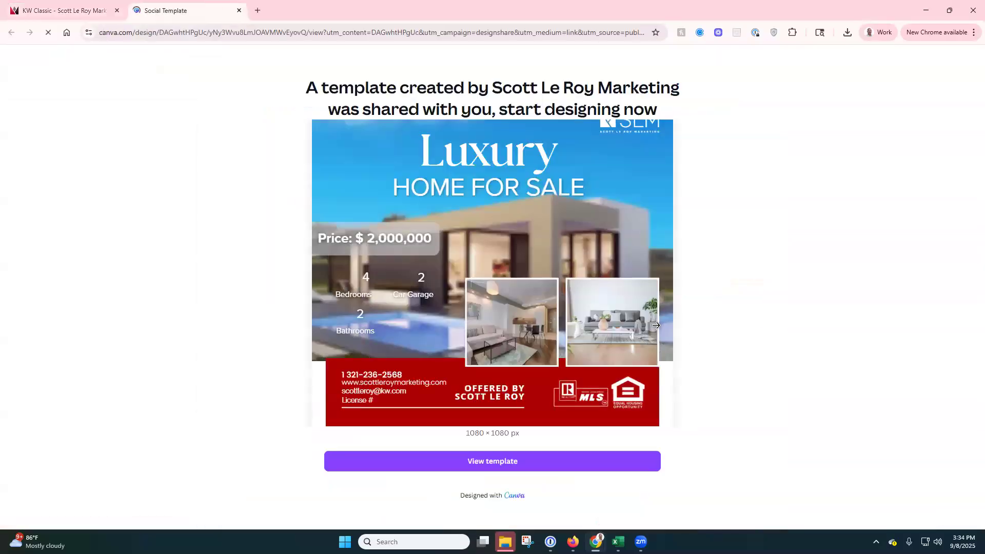
click(541, 468)
click(373, 228)
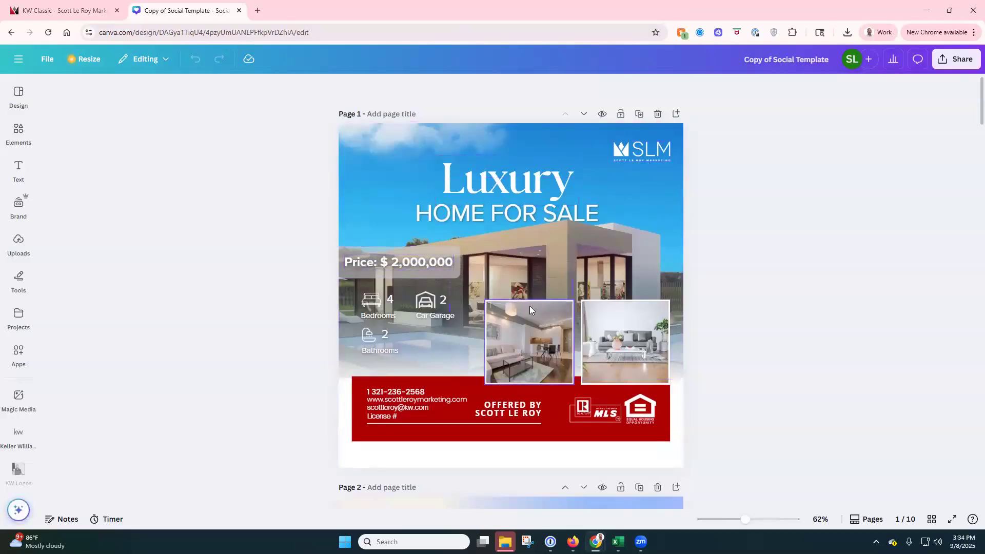
scroll(220, 216, down, 4)
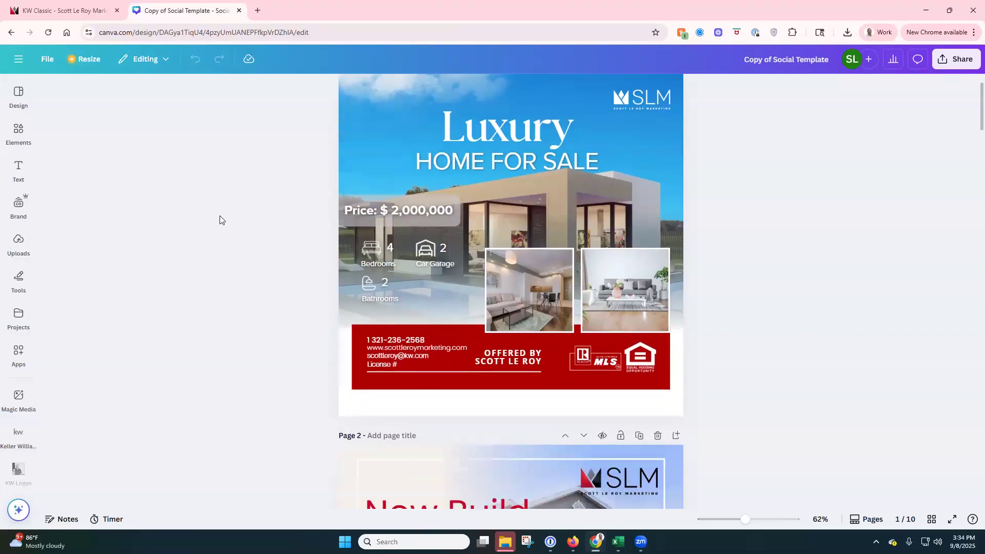
scroll(477, 185, up, 3)
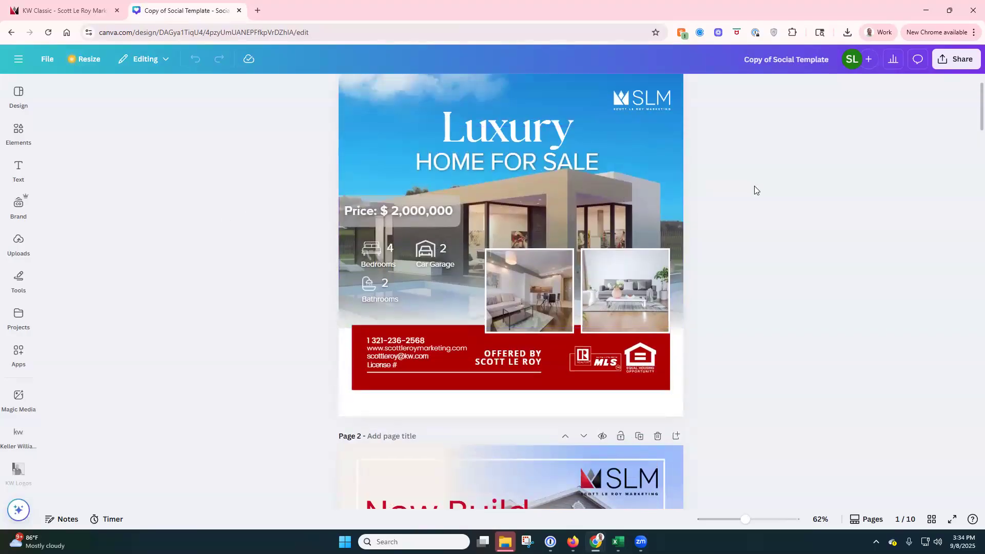
scroll(754, 190, down, 3)
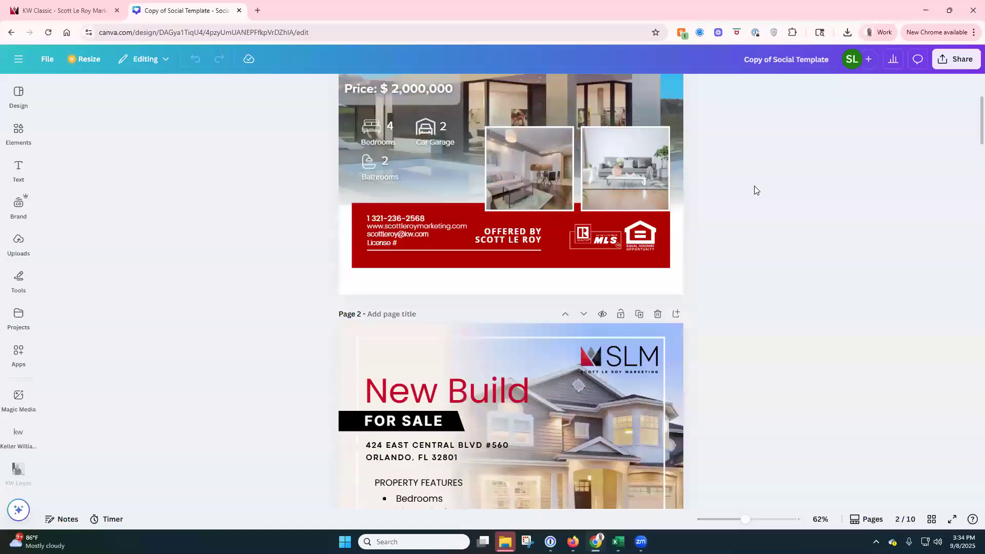
scroll(754, 190, up, 4)
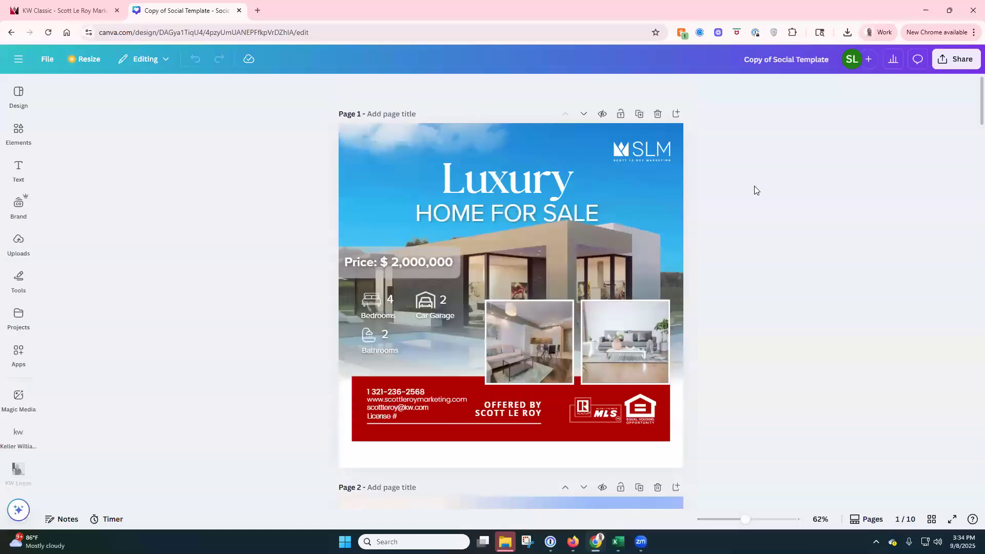
Step: Close the Canva copy tab and navigate to canva.kw.com
click(239, 10)
click(249, 33)
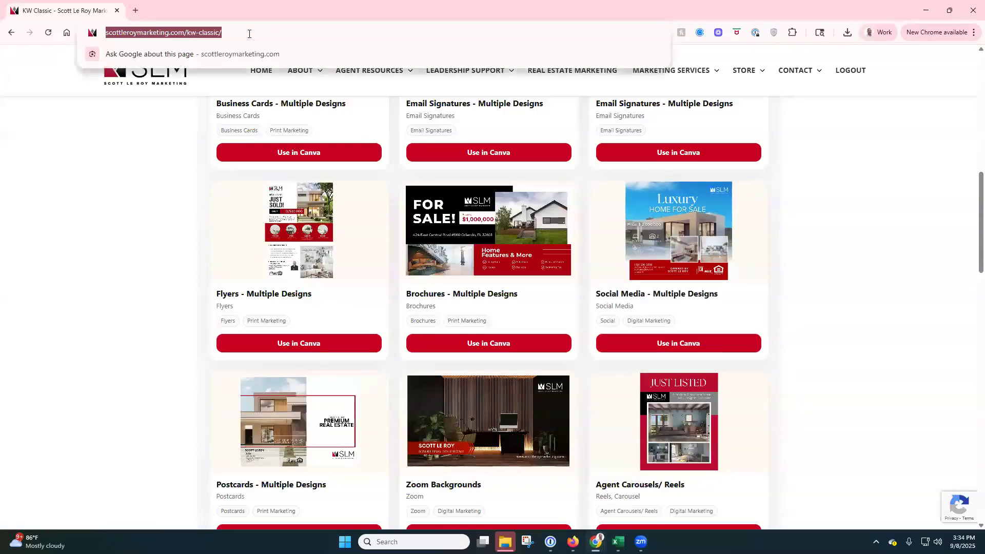
text(canva.kw.com)
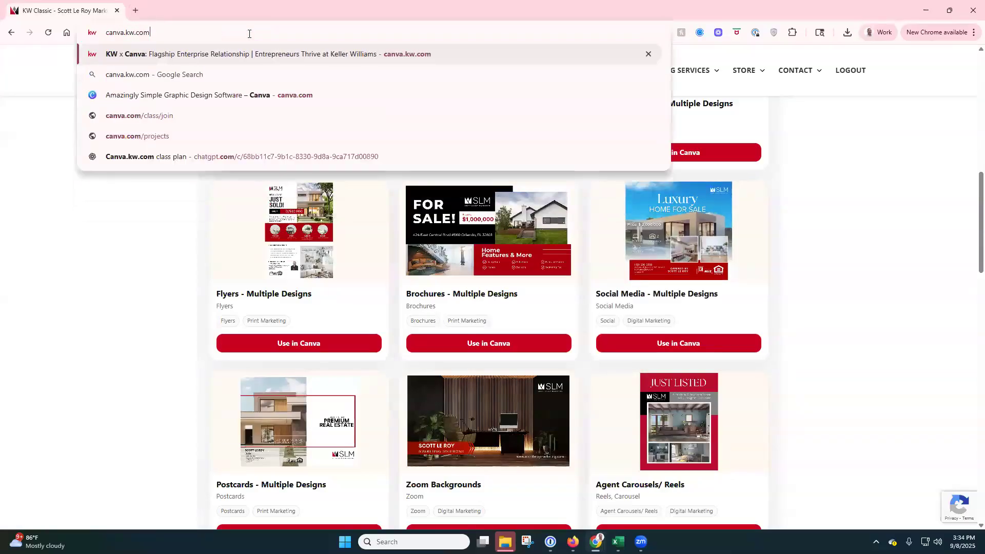
key(Return)
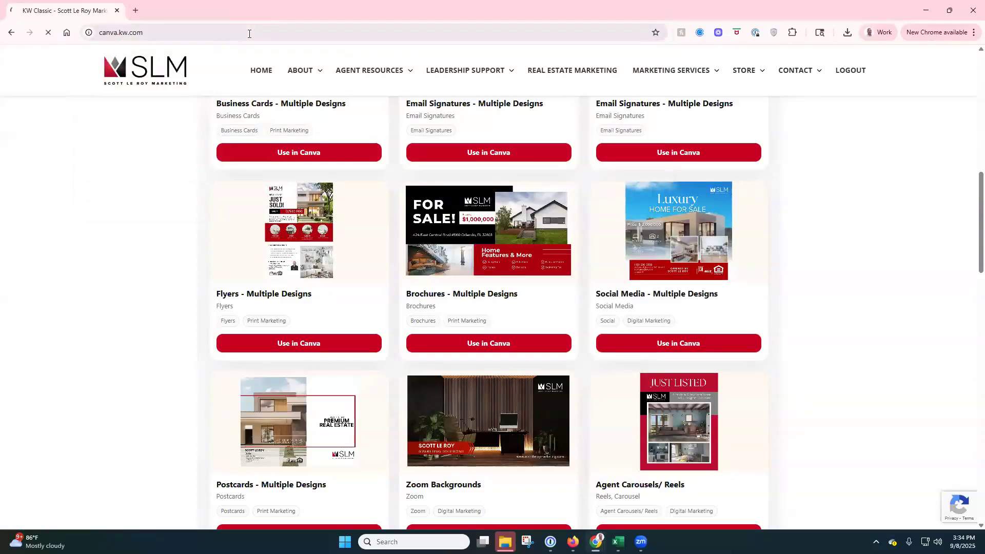